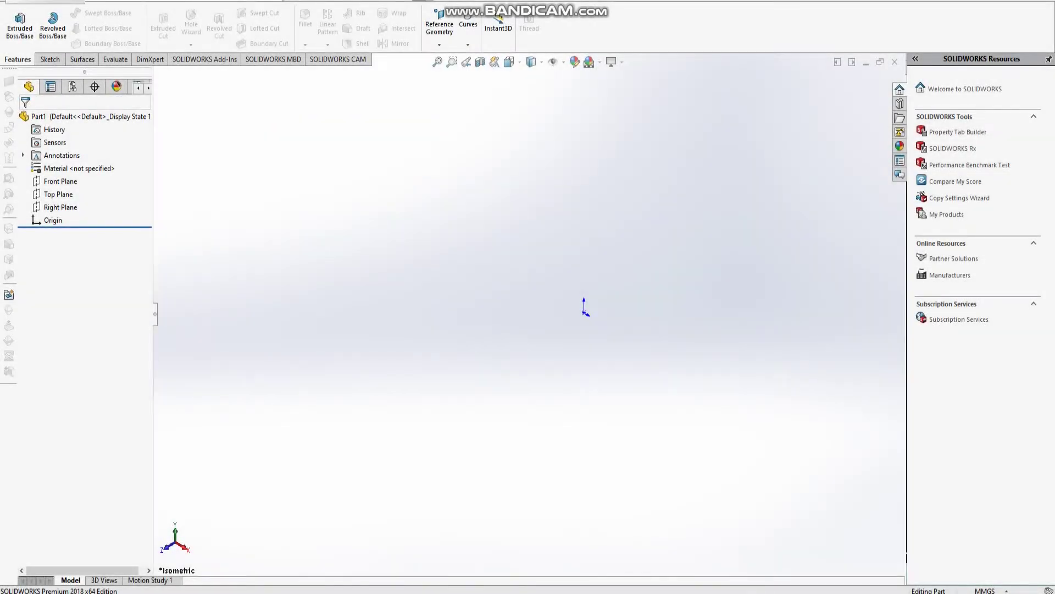
- Sketch a circle on the Front Plane centred on the origin
left_click(61, 181)
left_click(77, 164)
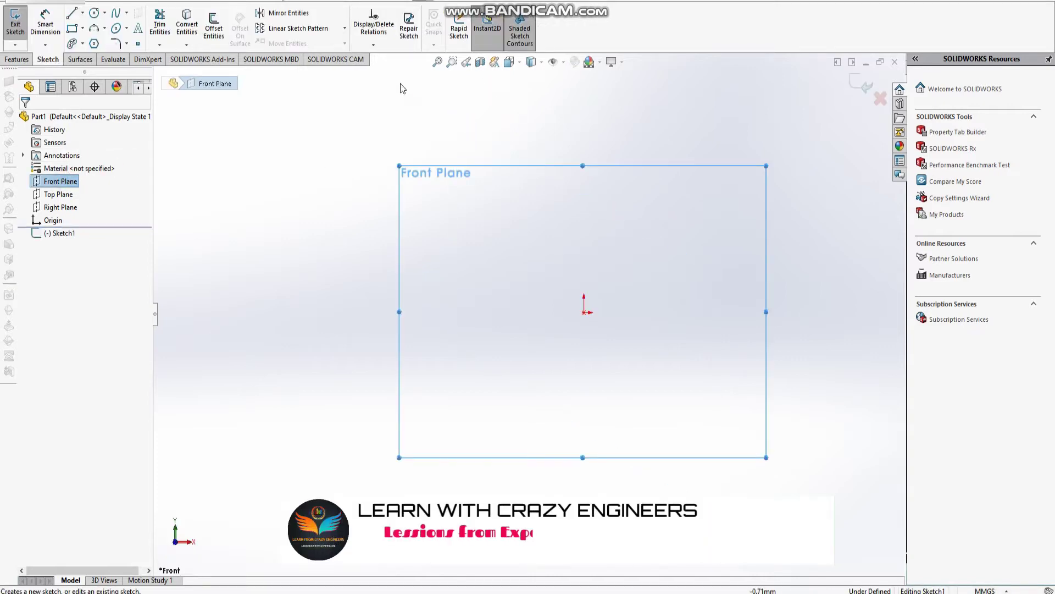
left_click(94, 13)
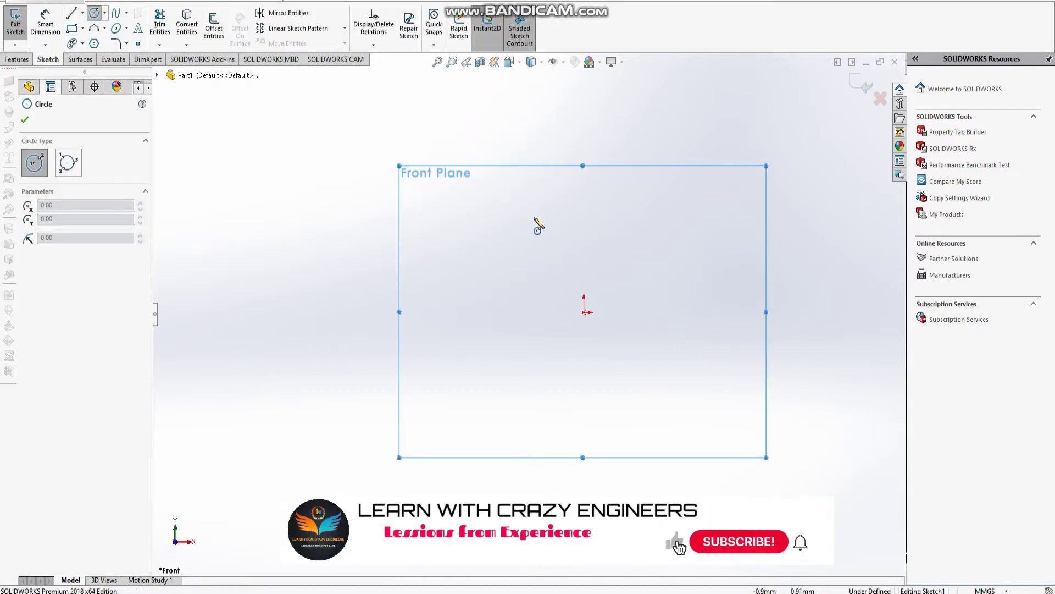
left_click(584, 312)
left_click(630, 185)
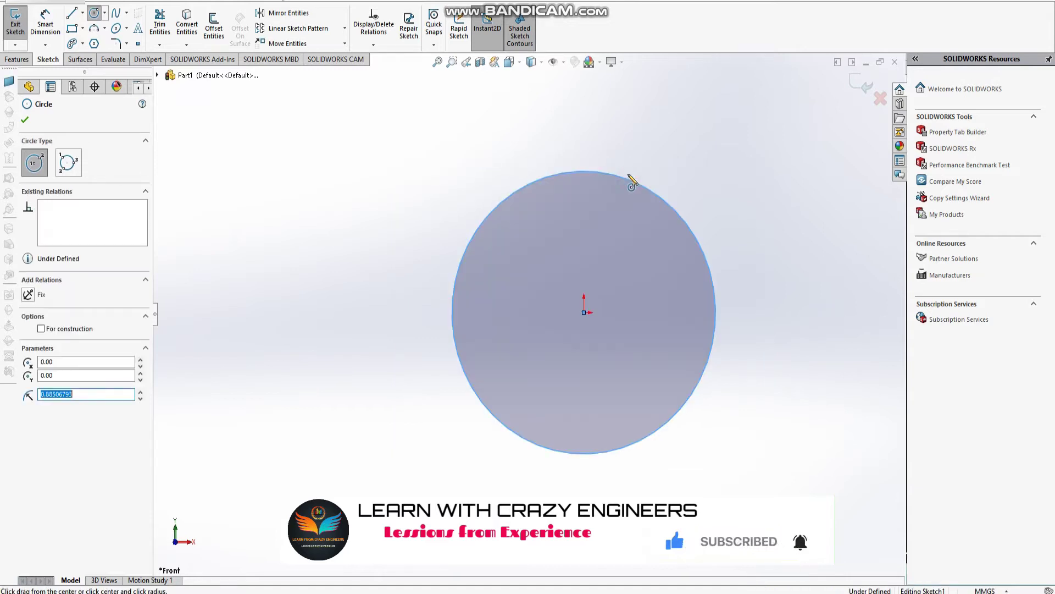
left_click(25, 120)
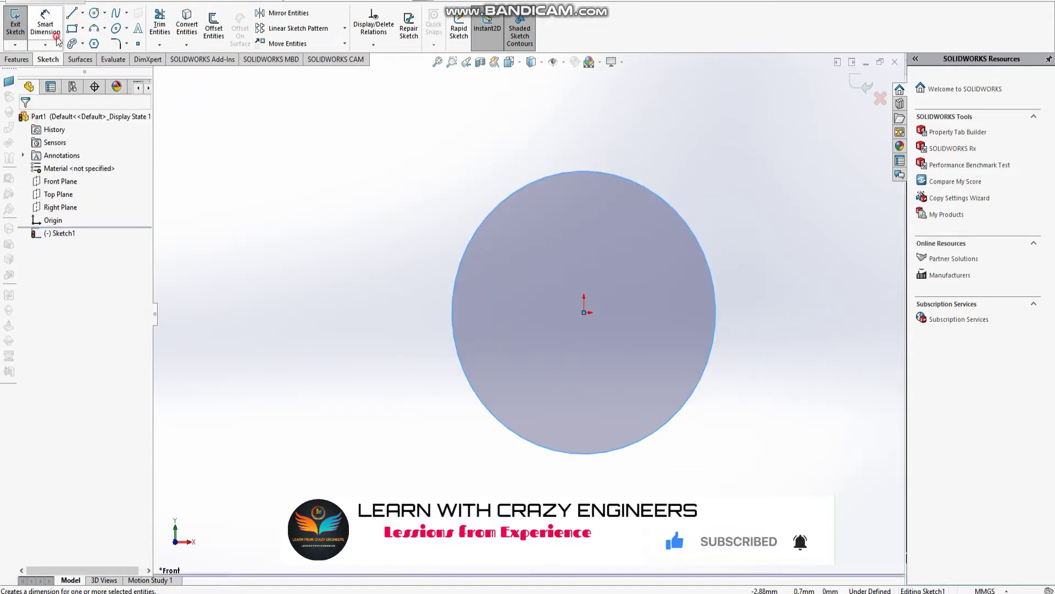
- Dimension the circle's diameter to 120 mm and exit the sketch
left_click(522, 191)
left_click(399, 189)
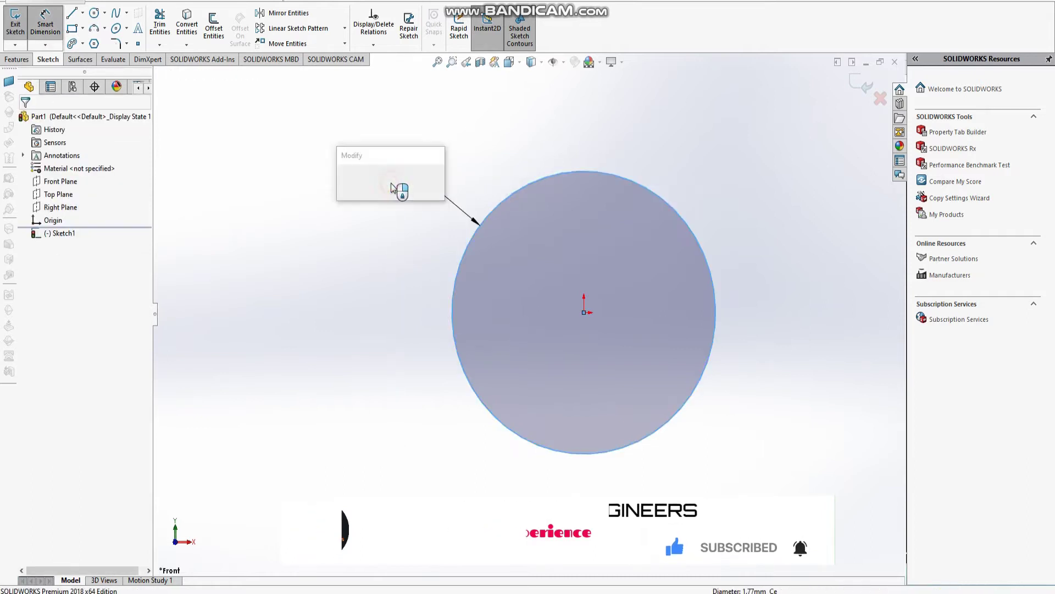
type("120")
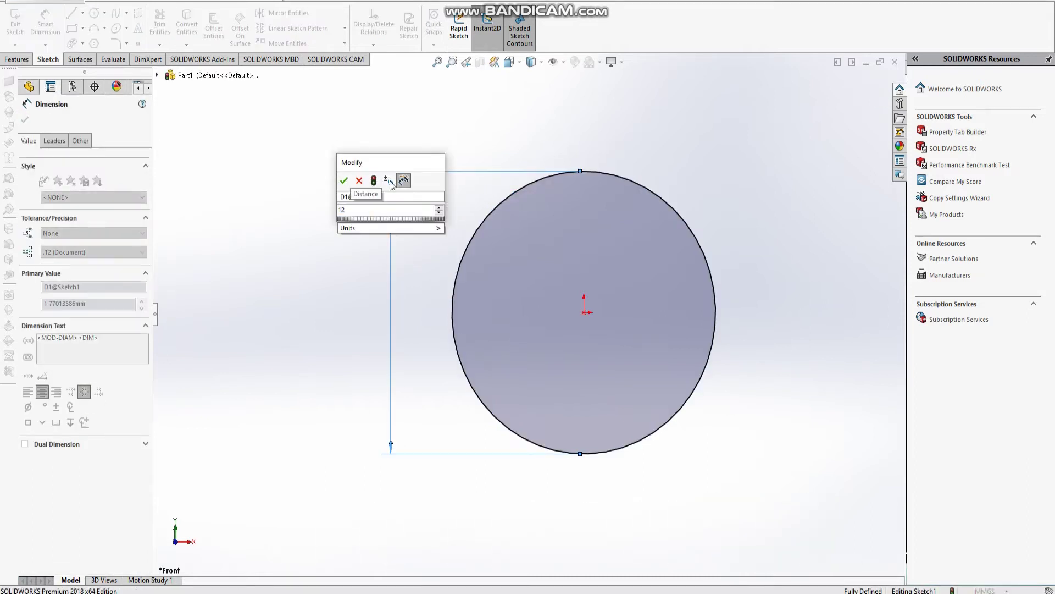
key("Return")
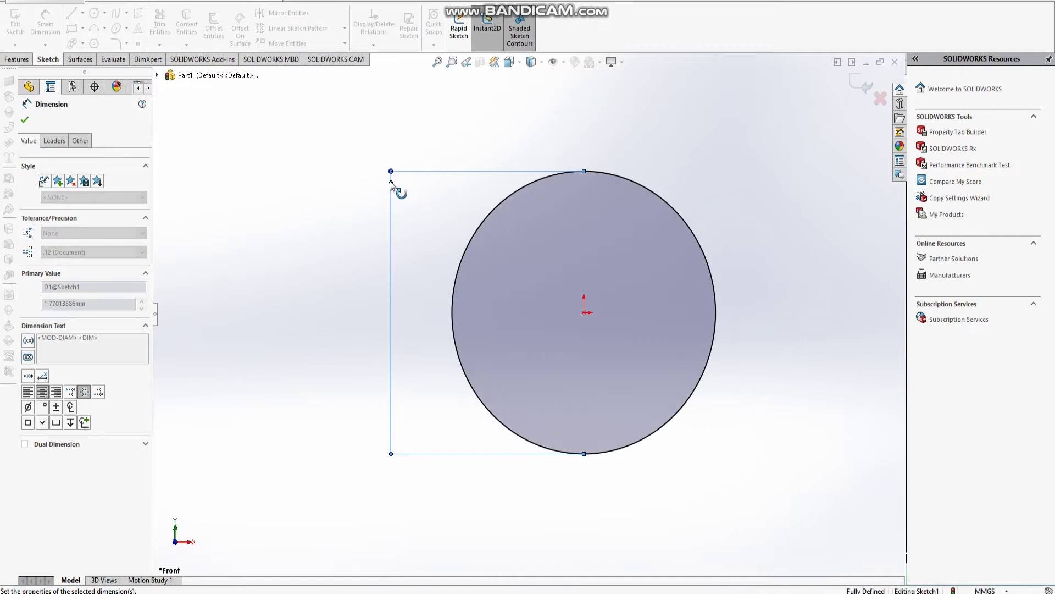
left_click(864, 85)
middle_click_drag(669, 314, 648, 151)
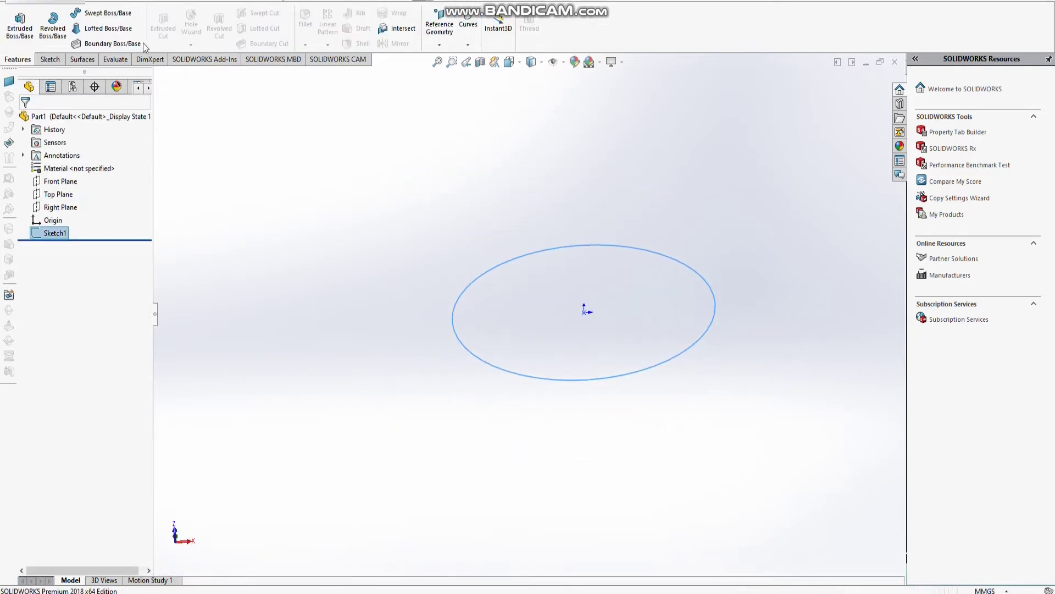
left_click(21, 28)
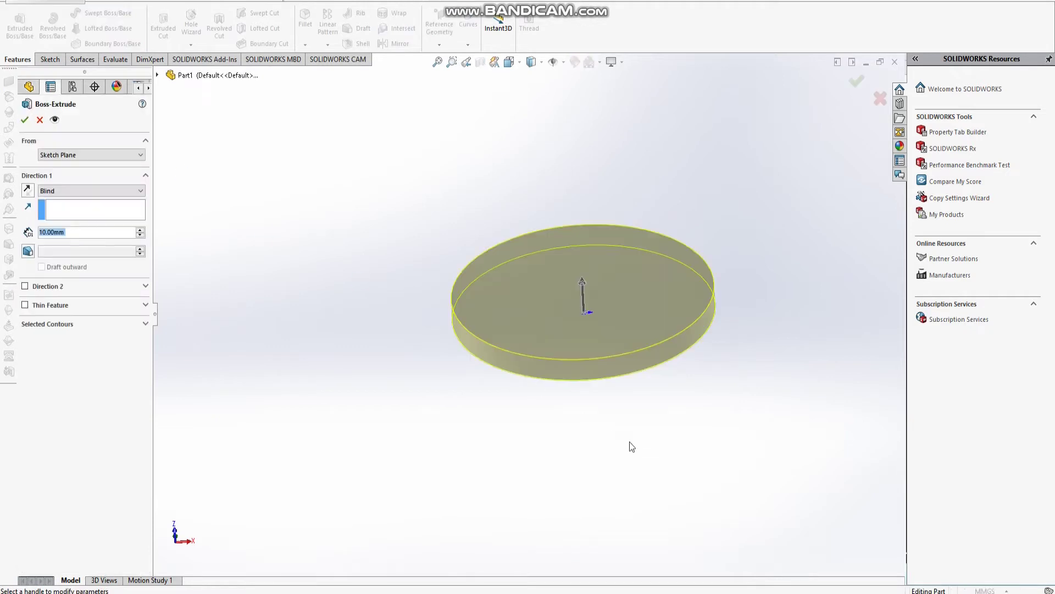
left_click(581, 285)
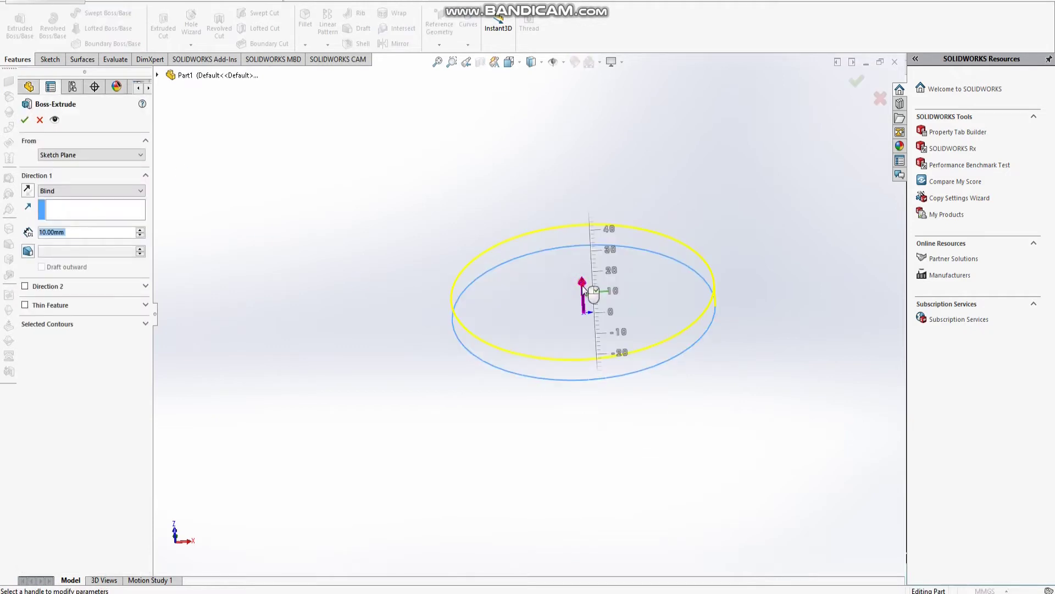
left_click(584, 290)
left_click(32, 191)
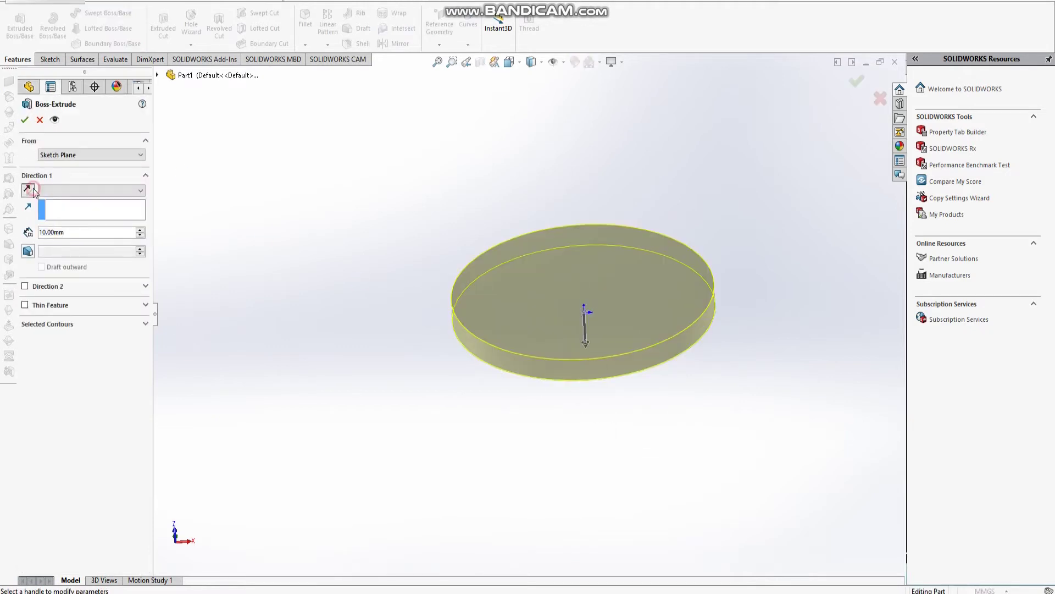
left_click(28, 251)
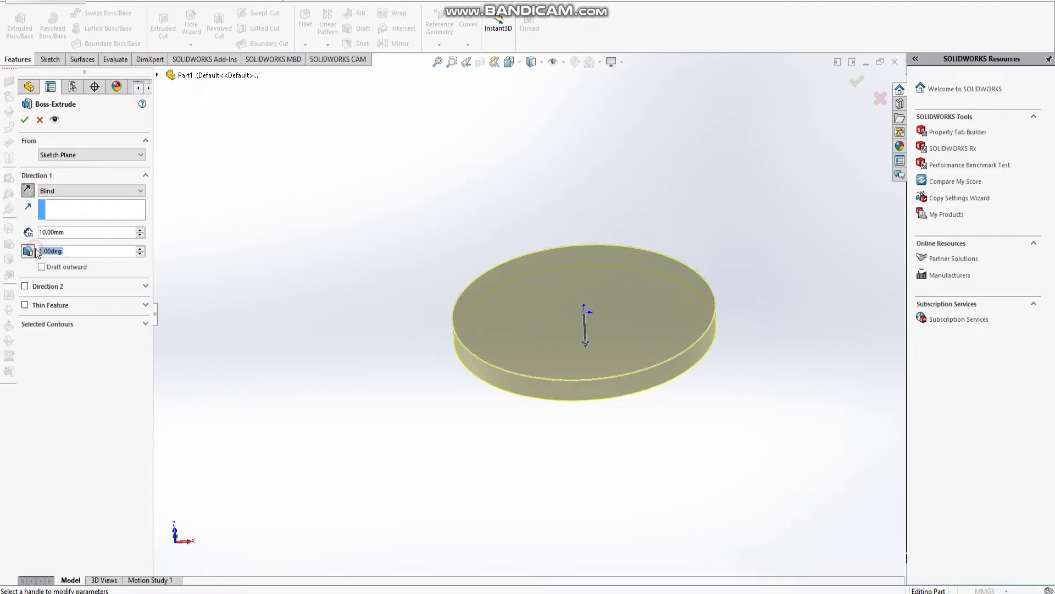
type("45")
key("Return")
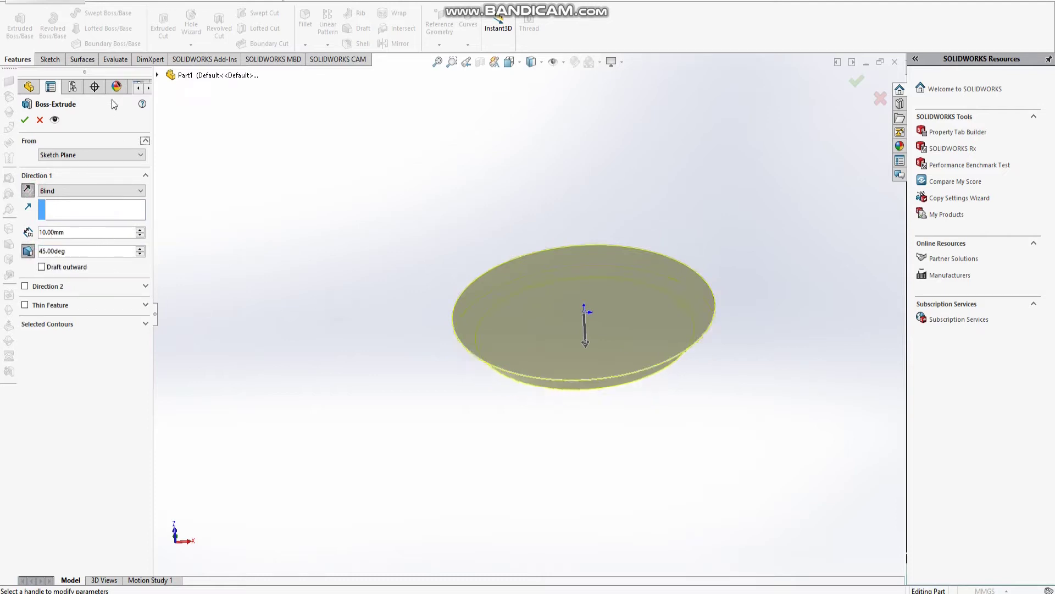
left_click(40, 120)
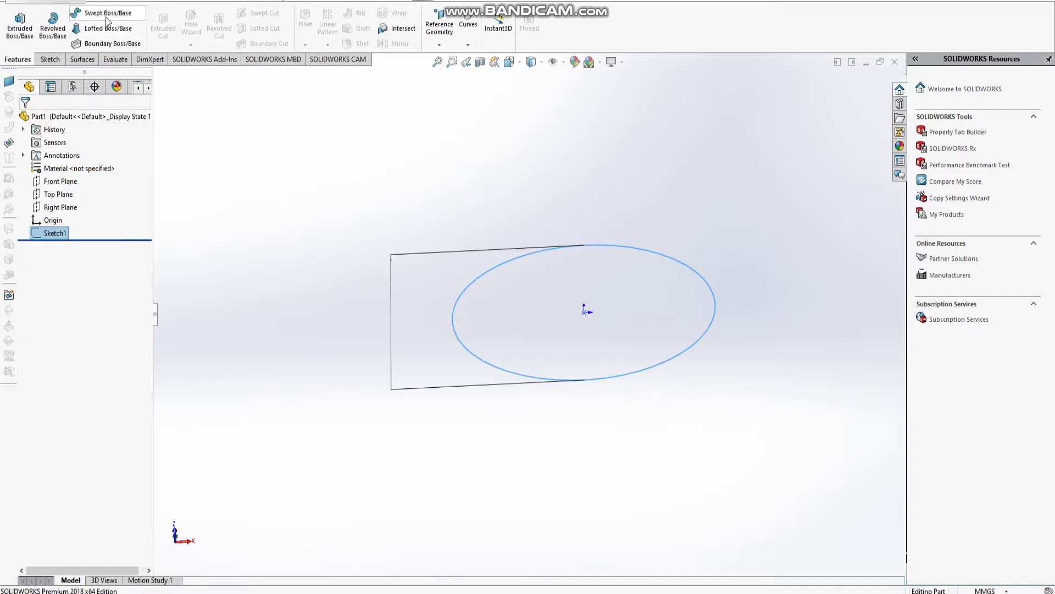
- Extrude the circle as a reversed surface 50 mm deep with a 45° draft
left_click(82, 59)
left_click(16, 23)
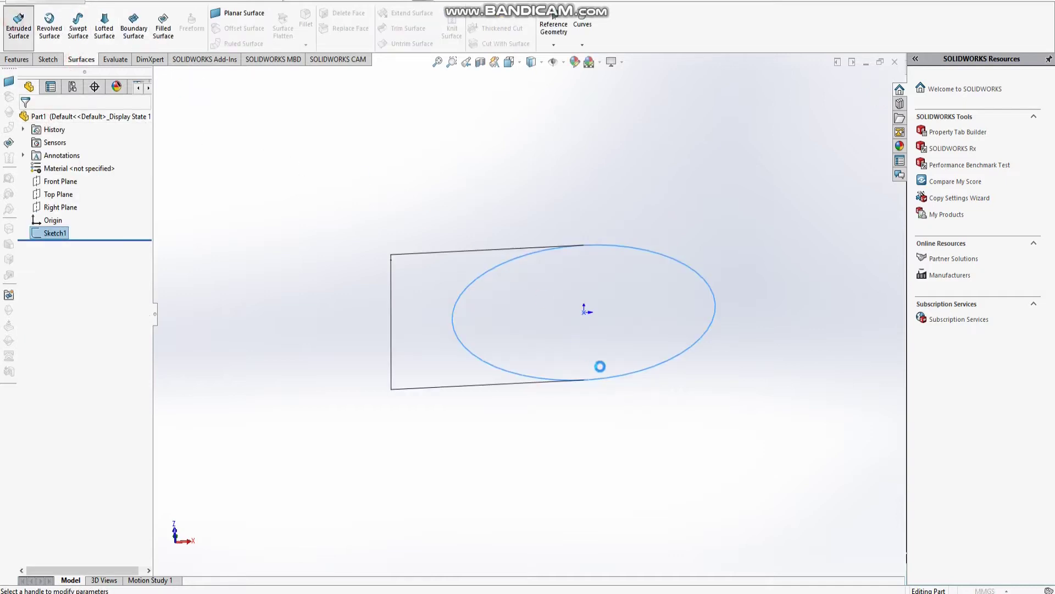
left_click(29, 191)
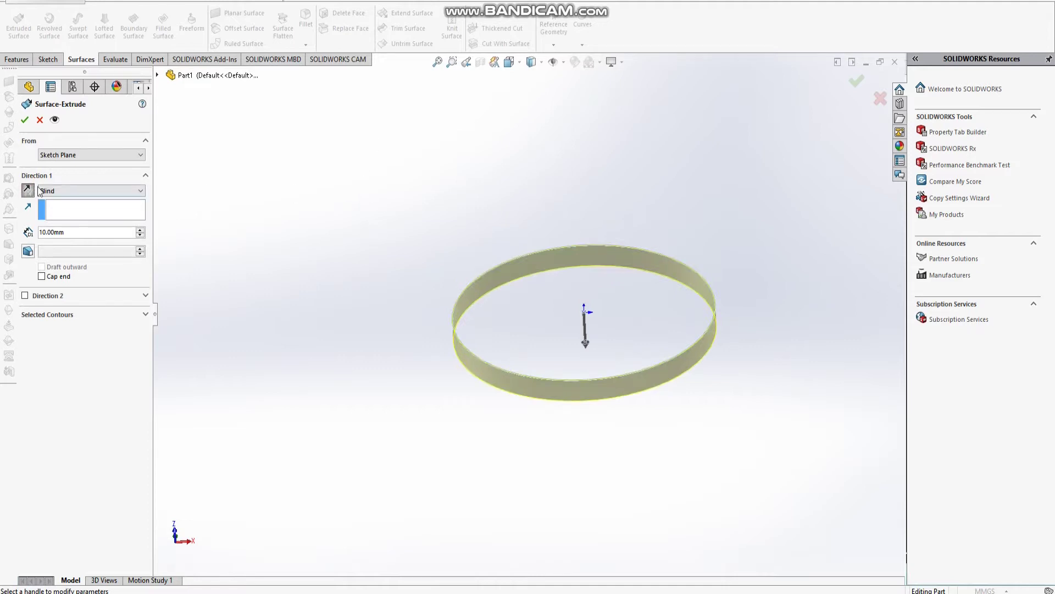
left_click(28, 251)
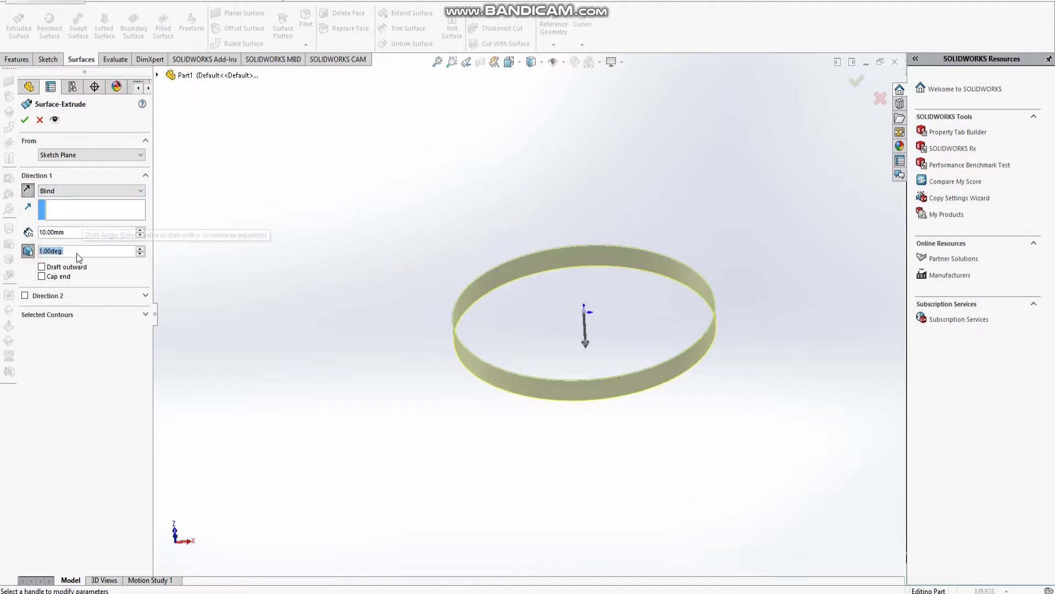
type("45")
key("Return")
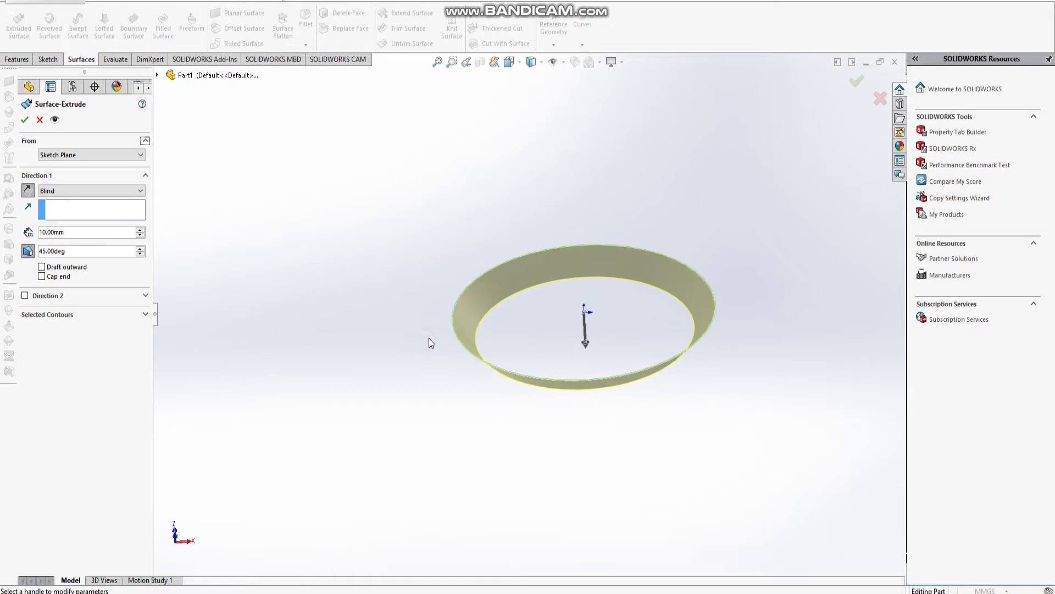
left_click(141, 231)
left_click(141, 231)
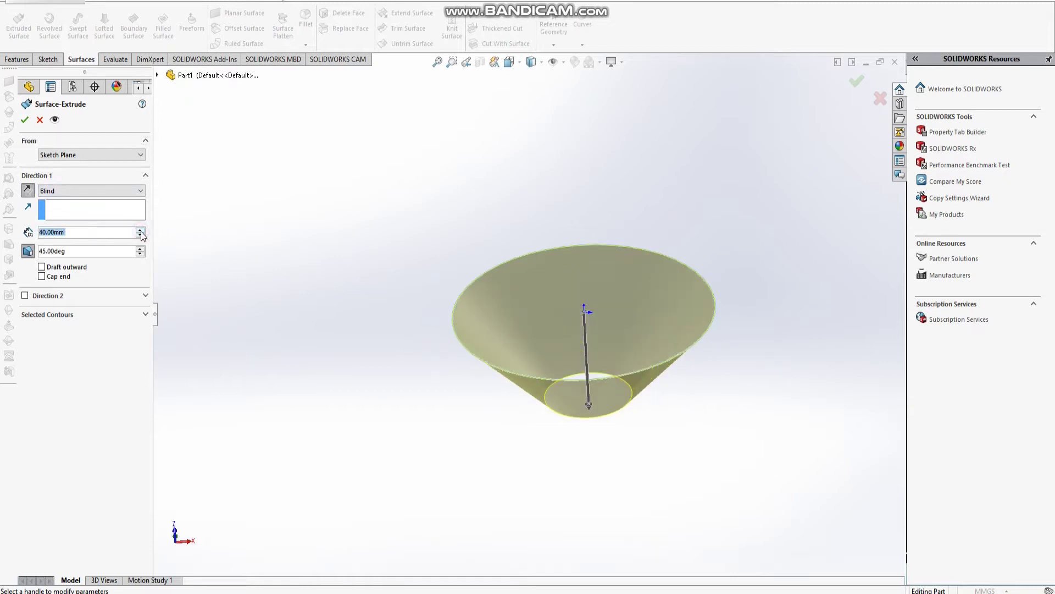
left_click(141, 231)
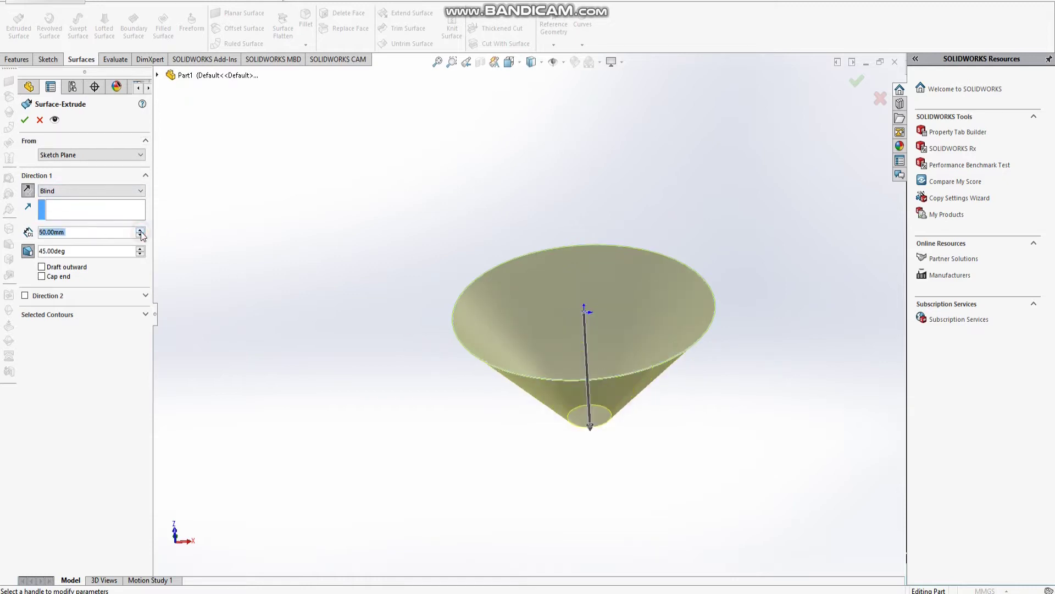
left_click(25, 119)
mouse_move(528, 307)
middle_mouse_down()
mouse_move(528, 183)
mouse_move(415, 401)
mouse_move(424, 463)
middle_mouse_up()
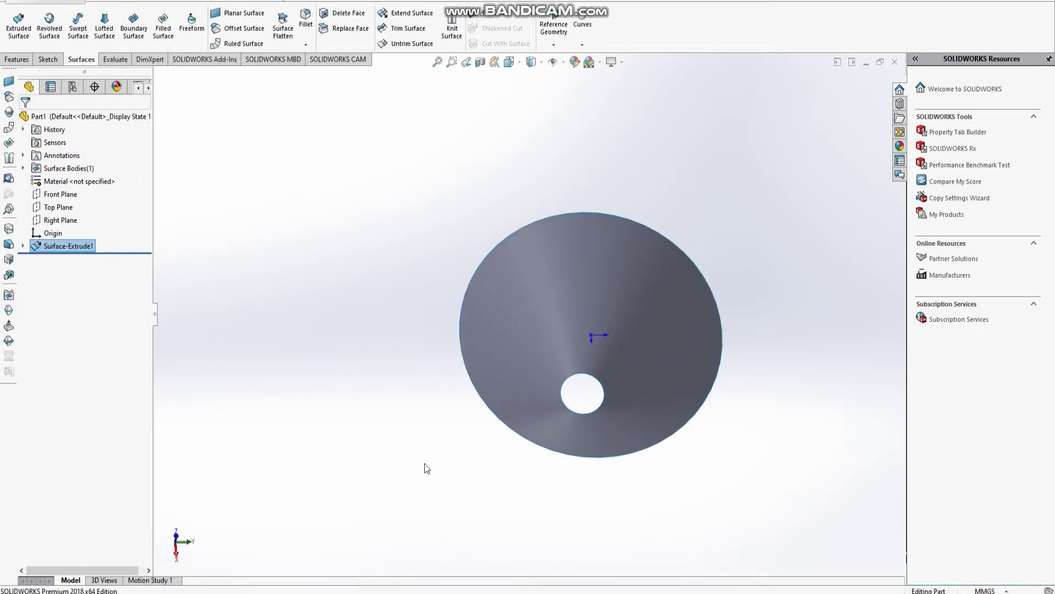
- Cap the cone's hole edge with a Filled Surface patch
left_click(163, 24)
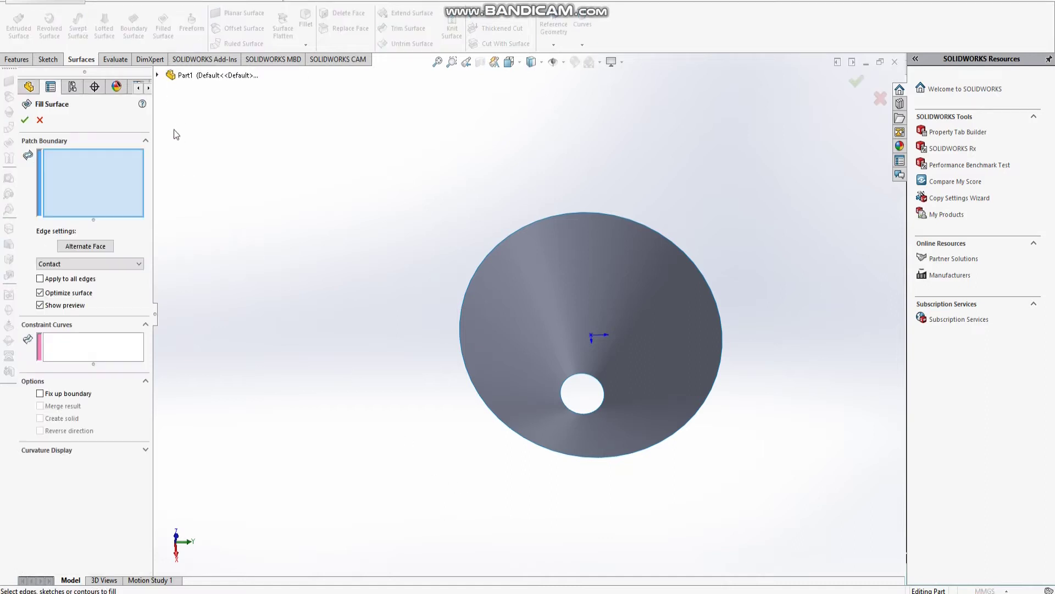
left_click(574, 376)
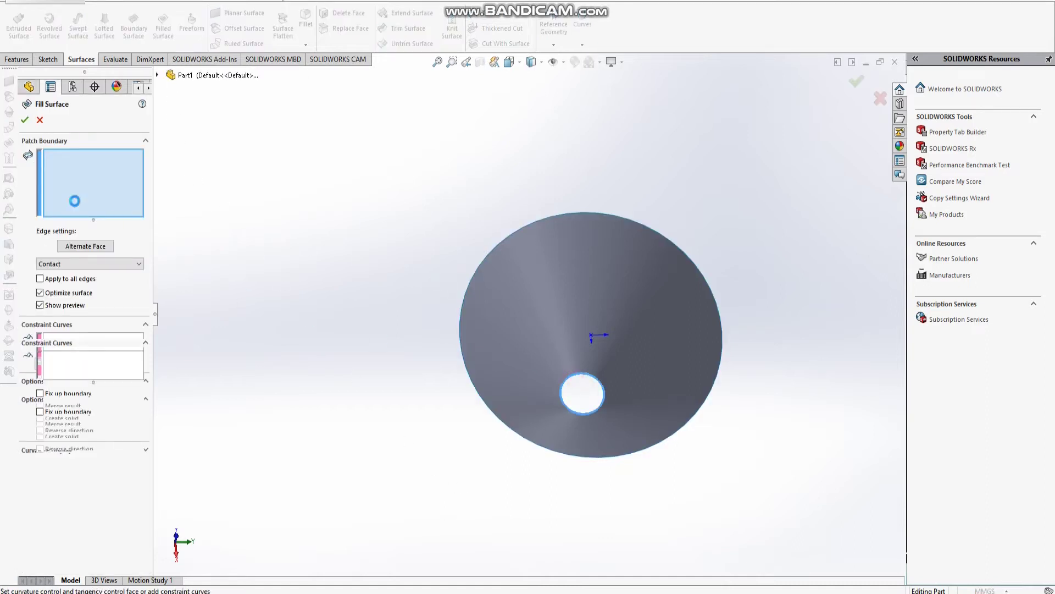
left_click(25, 120)
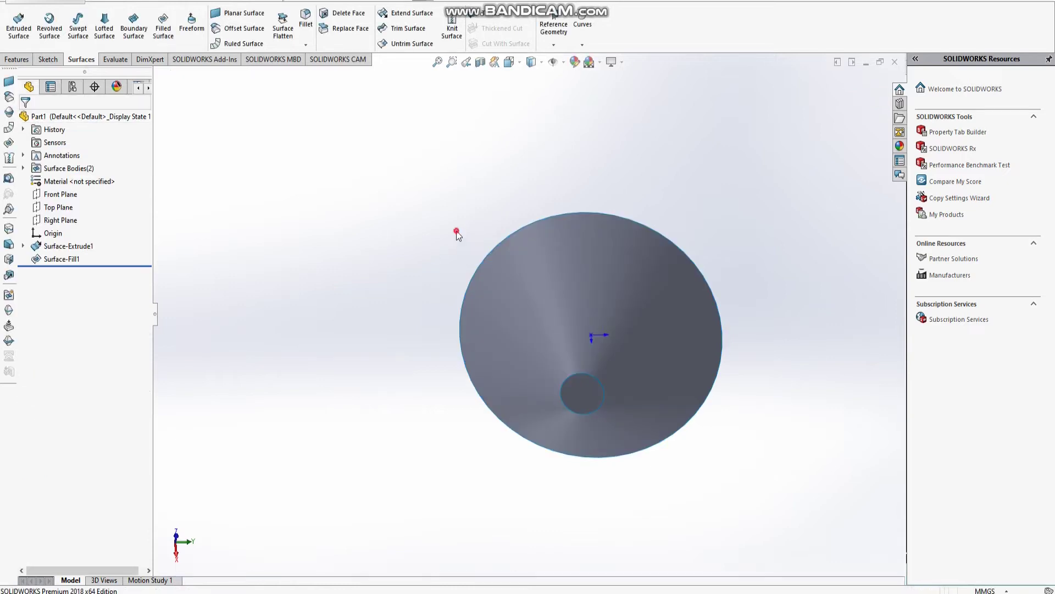
middle_click_drag(457, 233, 511, 124)
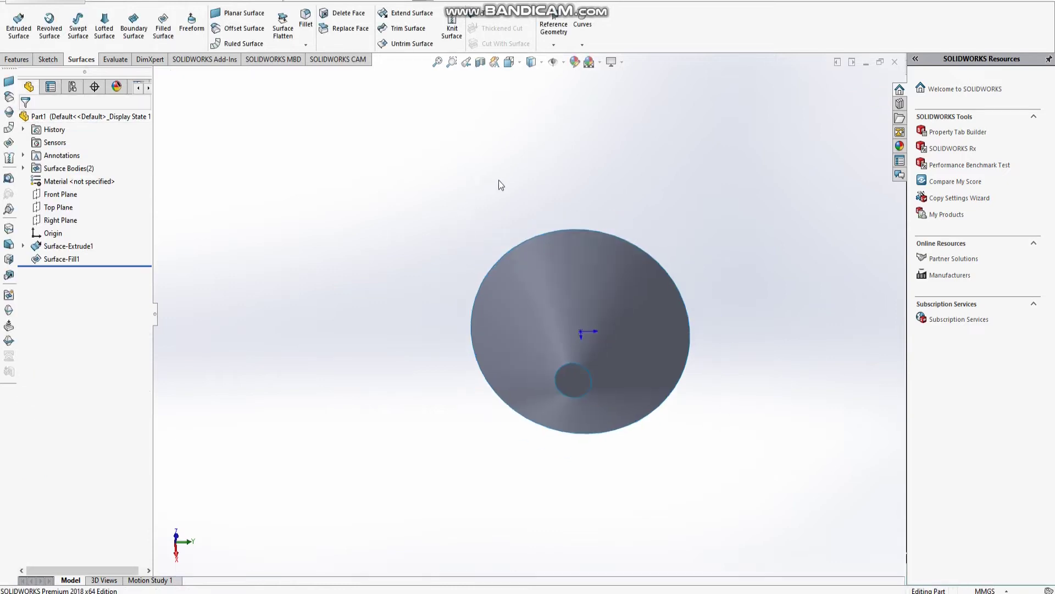
- Set the view to Isometric, then Dimetric, and orbit the cone tip-down
left_click(509, 63)
left_click(575, 98)
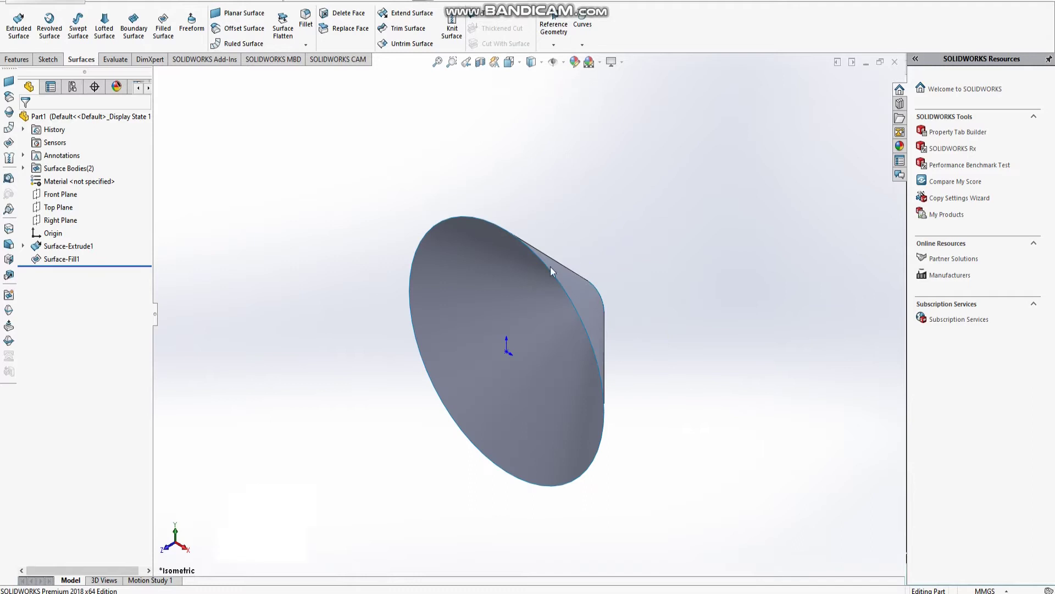
left_click(531, 61)
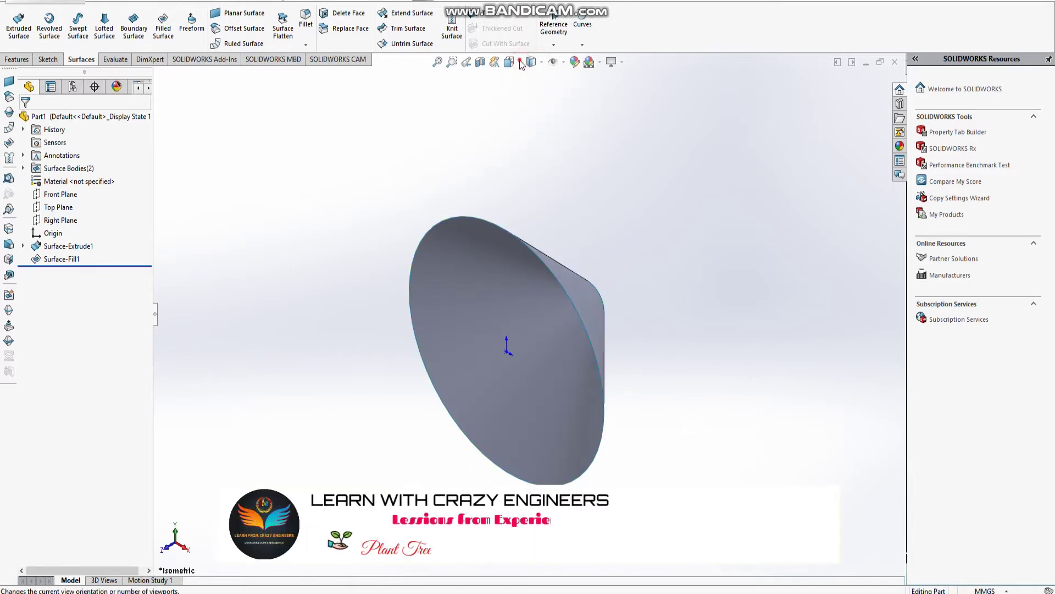
left_click(520, 62)
left_click(581, 95)
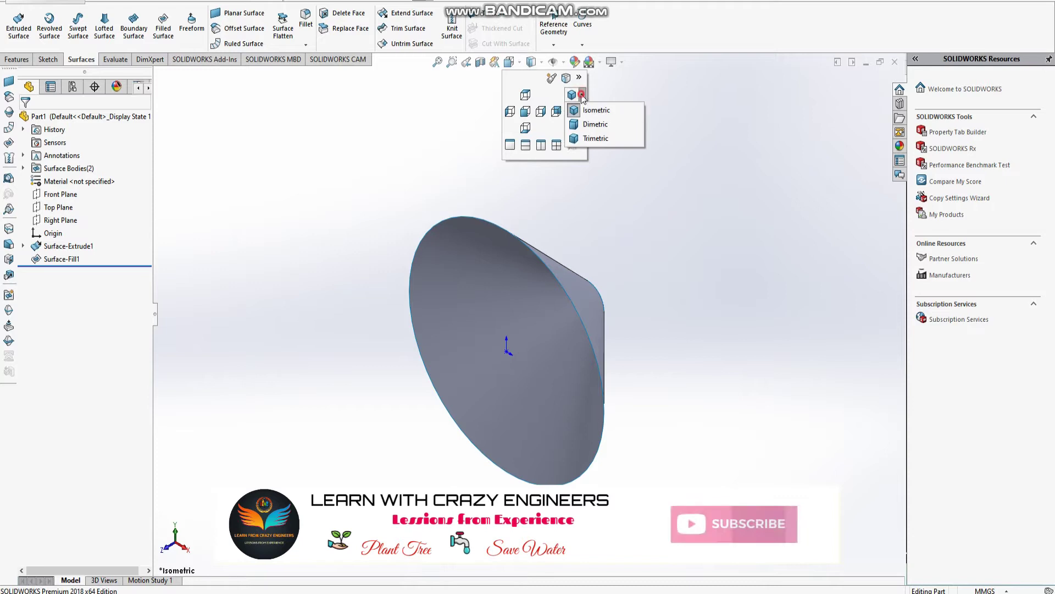
left_click(584, 125)
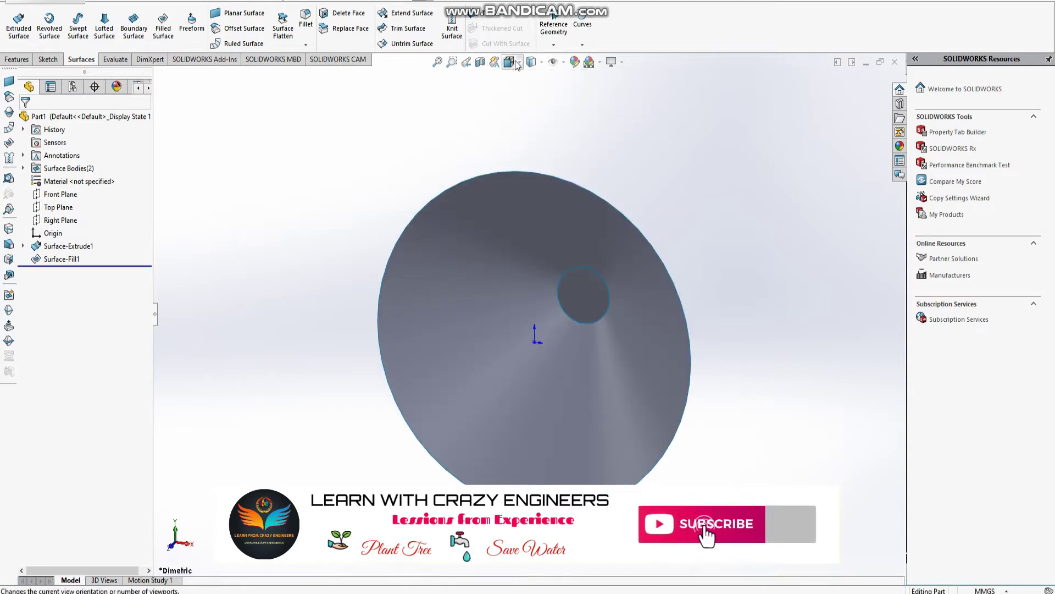
mouse_move(467, 252)
middle_mouse_down()
mouse_move(504, 191)
mouse_move(514, 354)
mouse_move(506, 218)
mouse_move(467, 311)
middle_mouse_up()
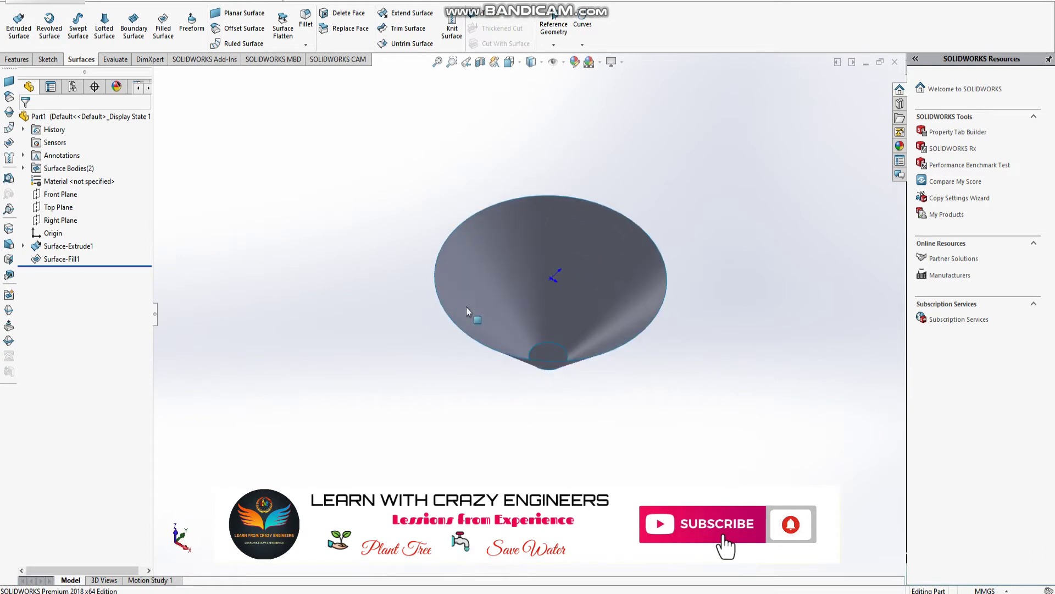
left_click(112, 1)
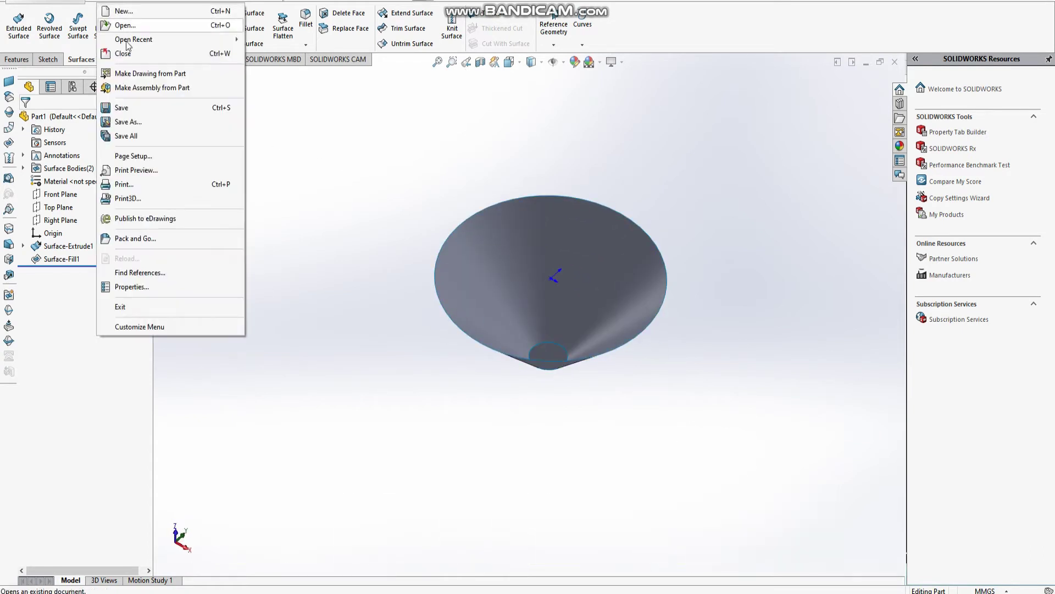
- Save the part as Cone in a new Documents folder named Toolpath
left_click(128, 122)
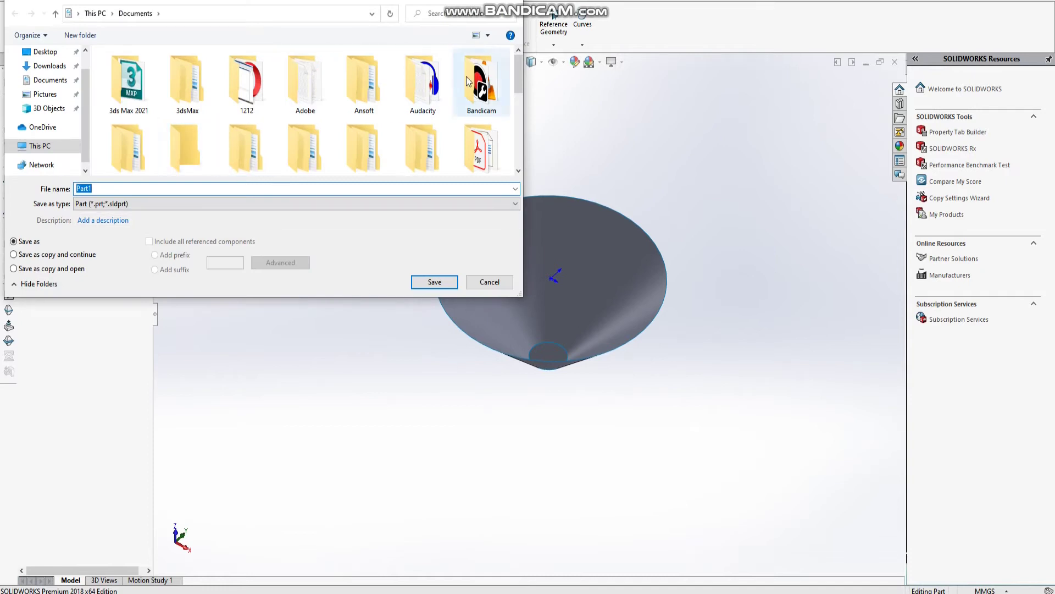
left_click(90, 37)
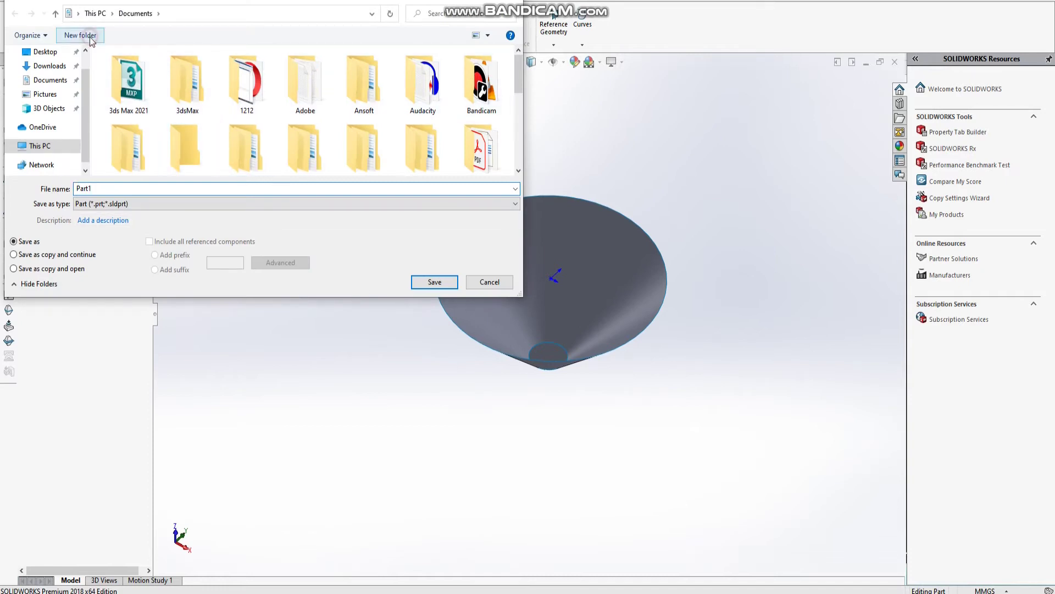
type("Toolpath")
key("Return")
key("Return")
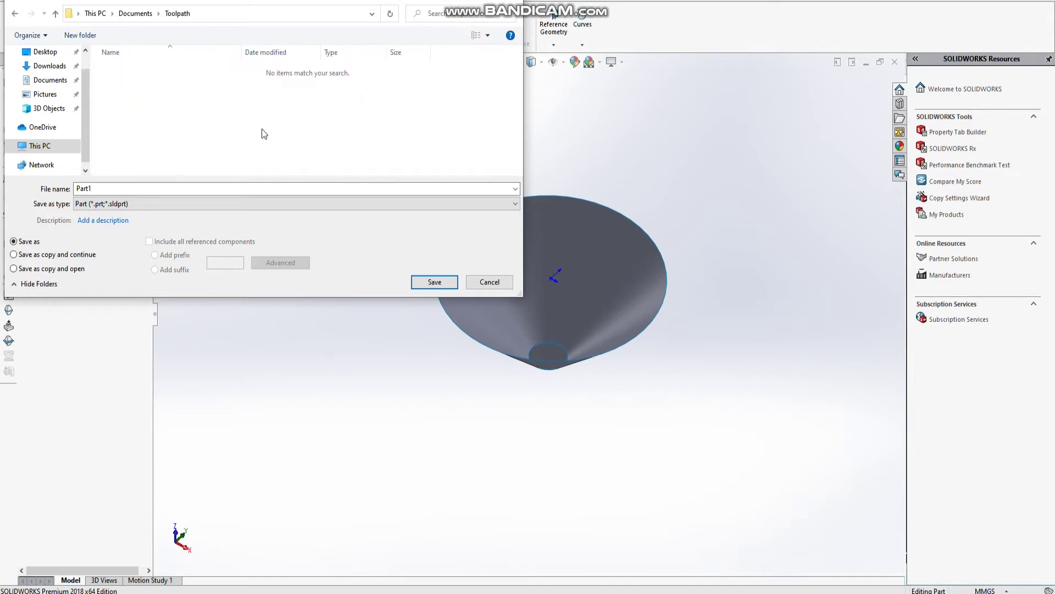
left_click(157, 189)
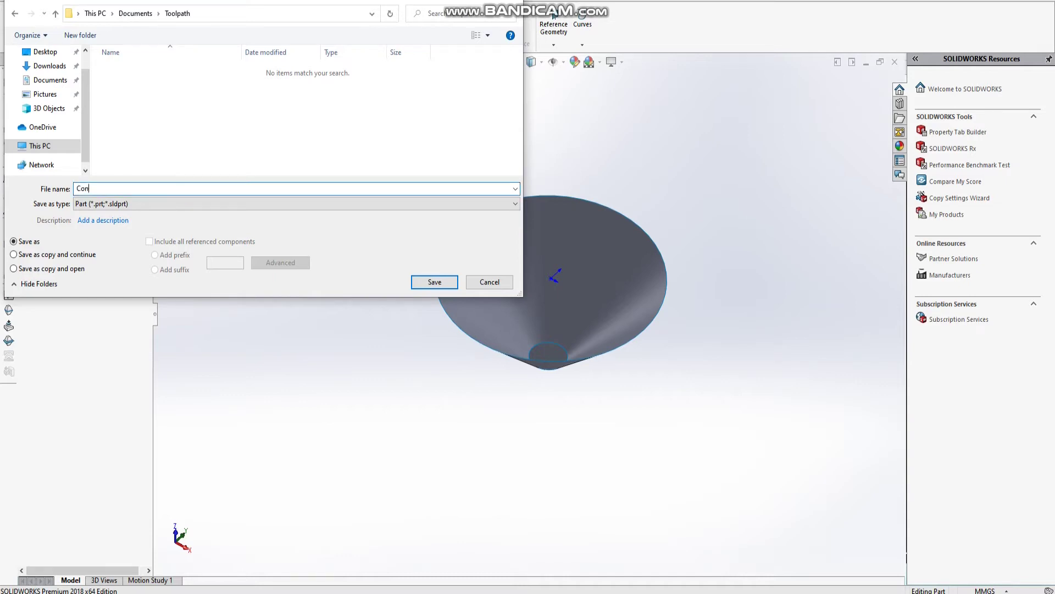
left_click(450, 283)
- Save another copy of the cone as a STEP AP203 file
left_click(104, 3)
left_click(132, 120)
left_click(158, 205)
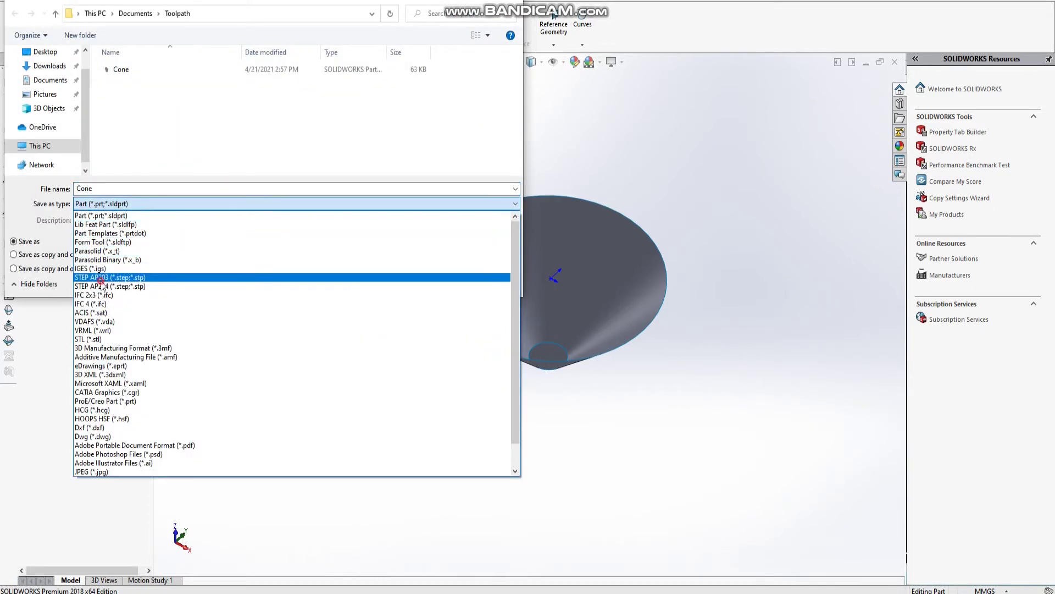
left_click(102, 279)
left_click(435, 303)
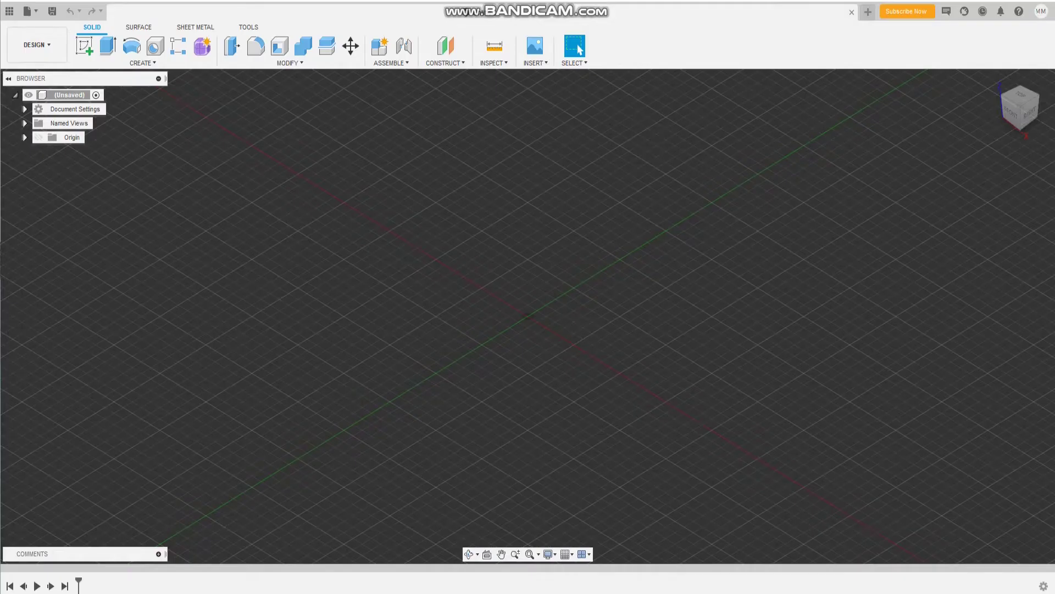
- Switch to Manufacture and open Cone.STEP from the Toolpath folder on this computer
left_click(36, 44)
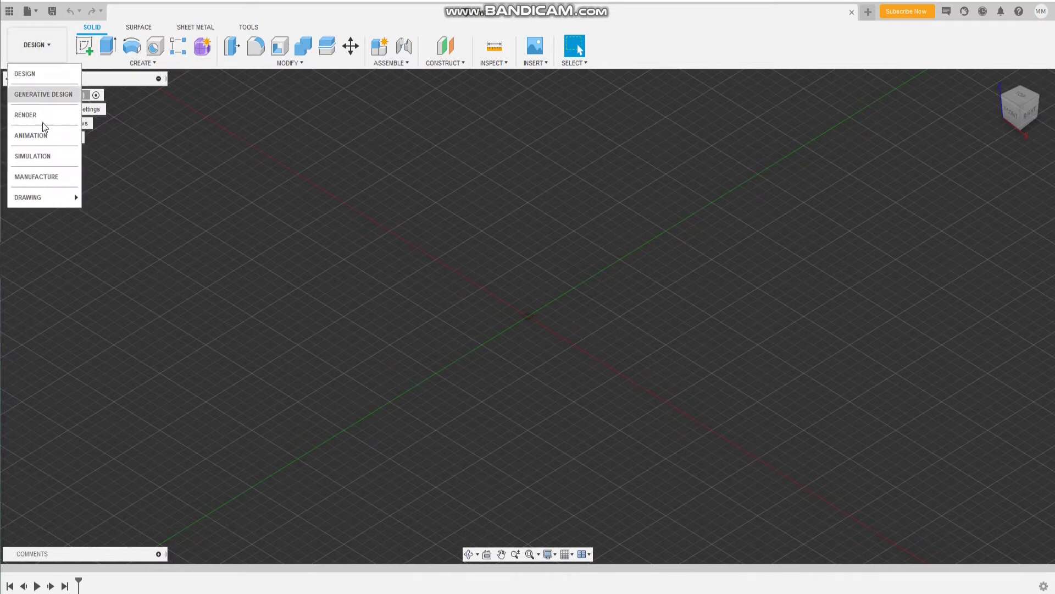
left_click(39, 177)
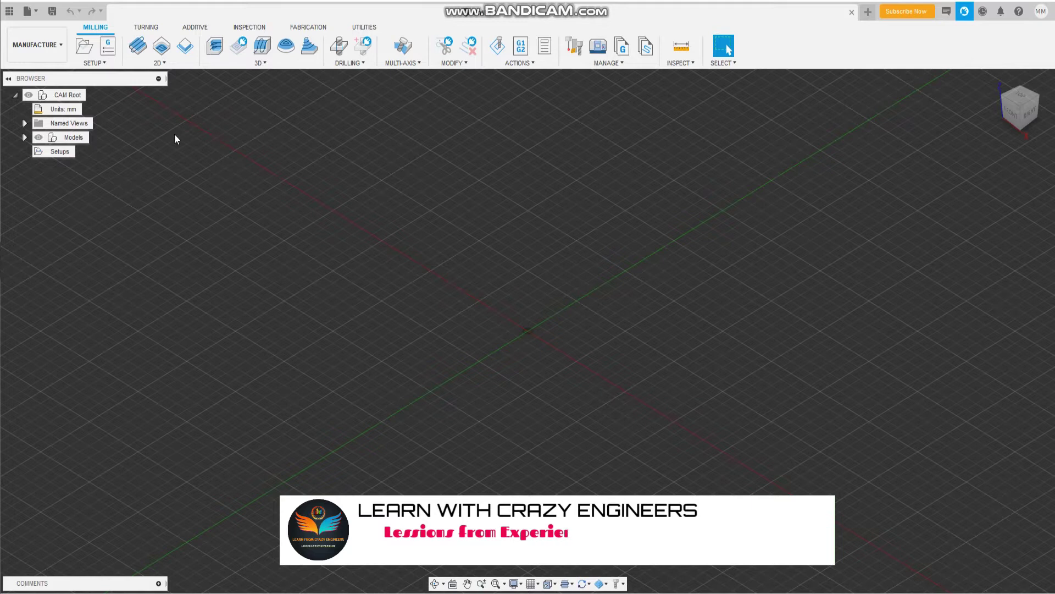
left_click(25, 11)
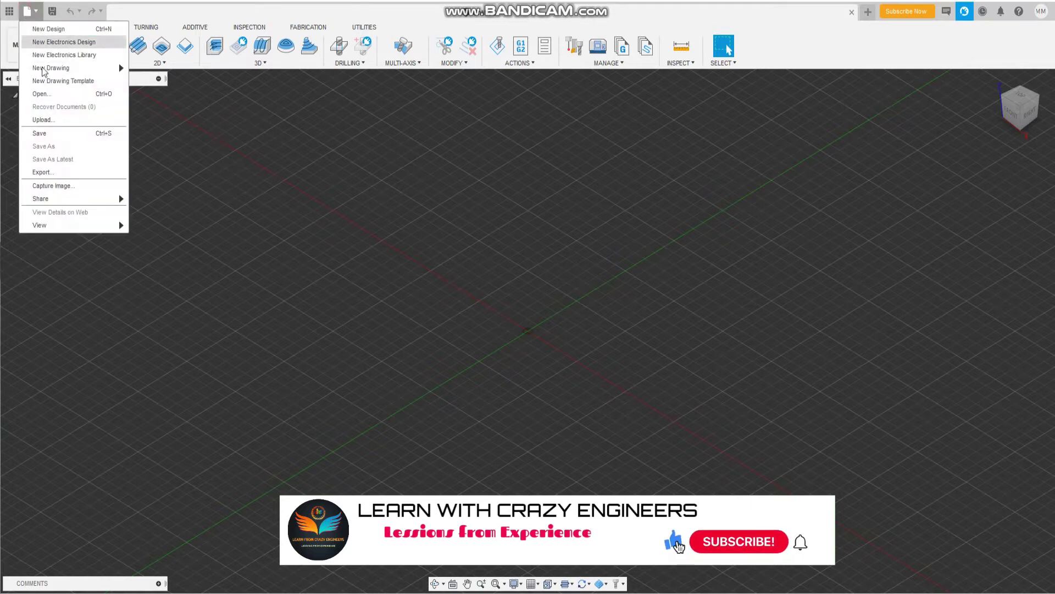
left_click(48, 95)
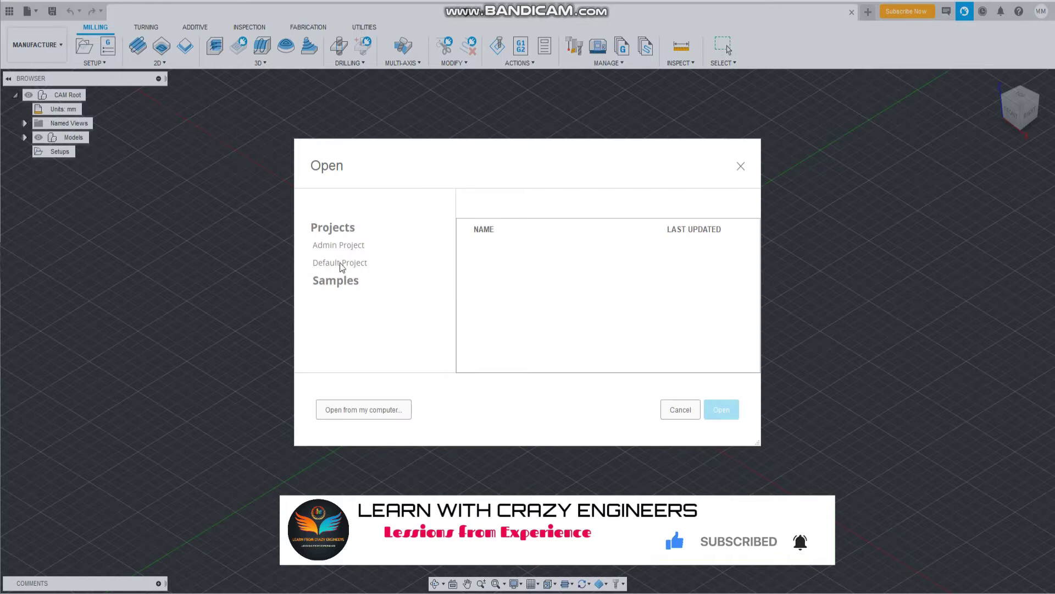
left_click(362, 411)
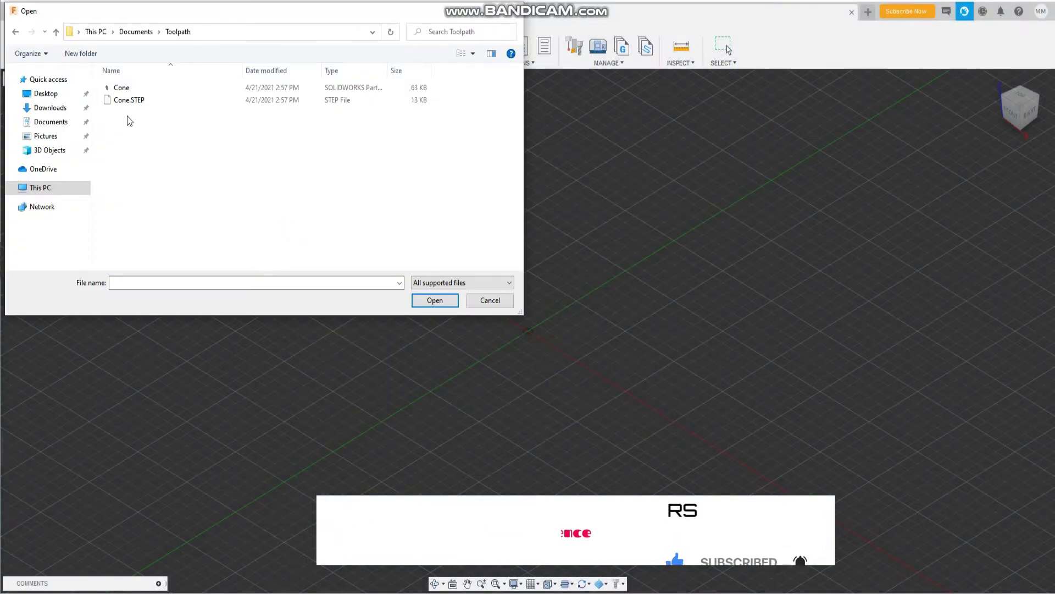
left_click(135, 103)
double_click(135, 102)
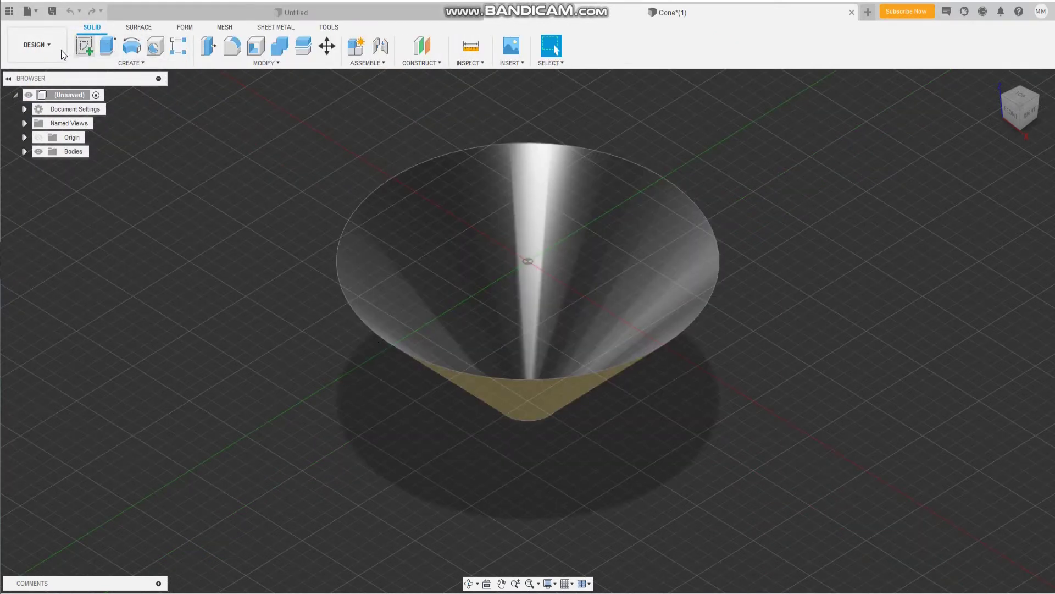
- In Manufacture, start a new milling Setup and inspect the cone and stock from above
left_click(35, 45)
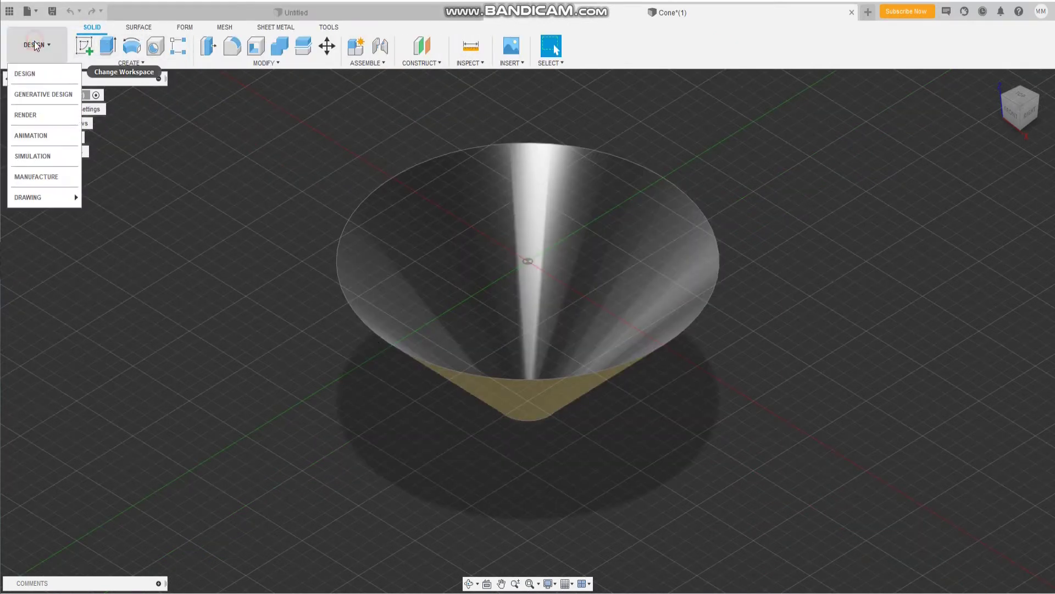
left_click(54, 176)
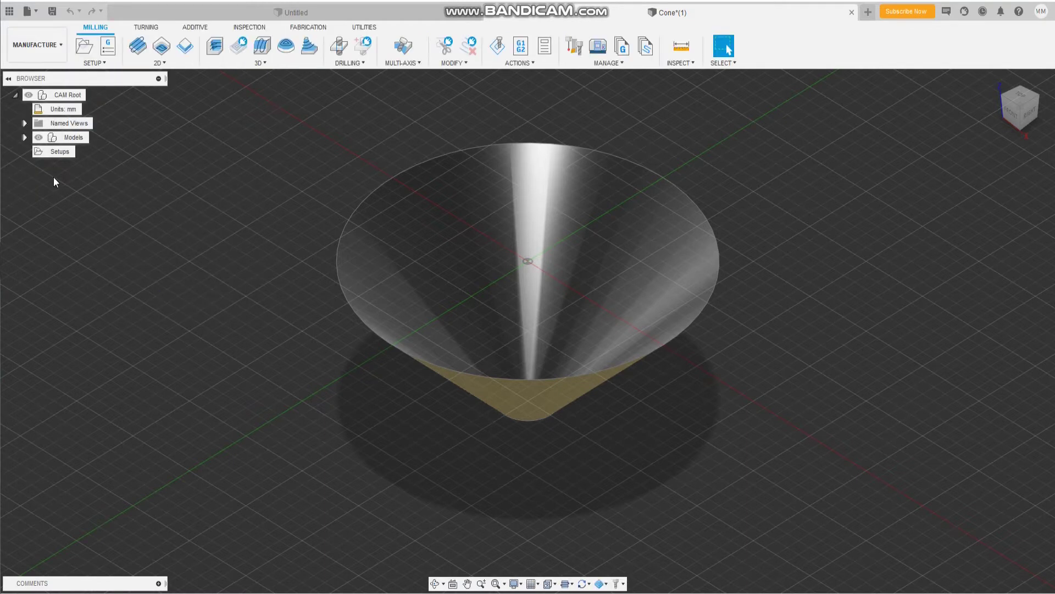
left_click(86, 49)
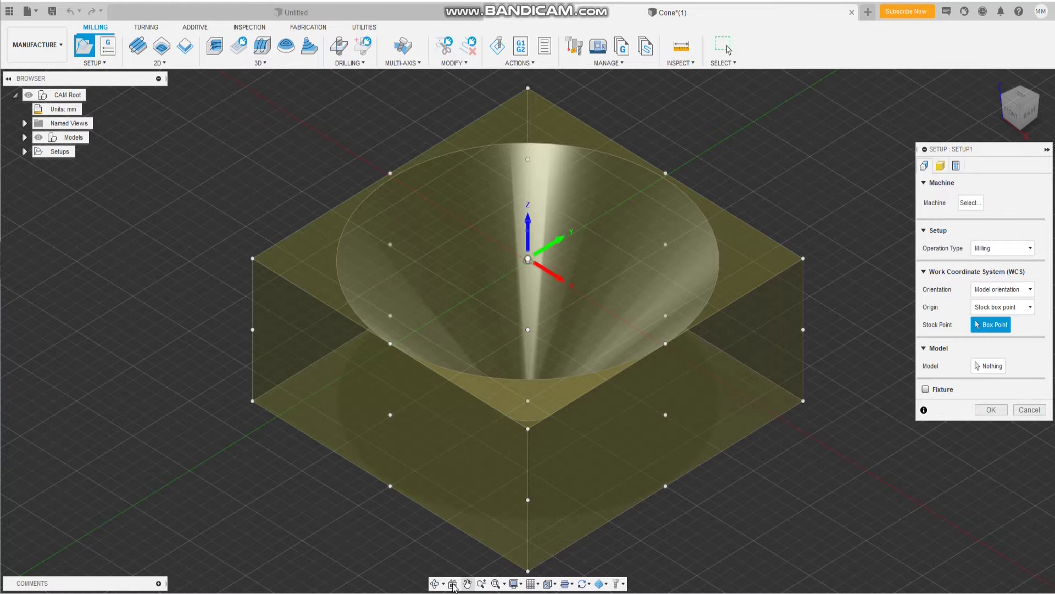
left_click(434, 584)
left_click_drag(440, 494, 549, 467)
left_click_drag(528, 330, 528, 428)
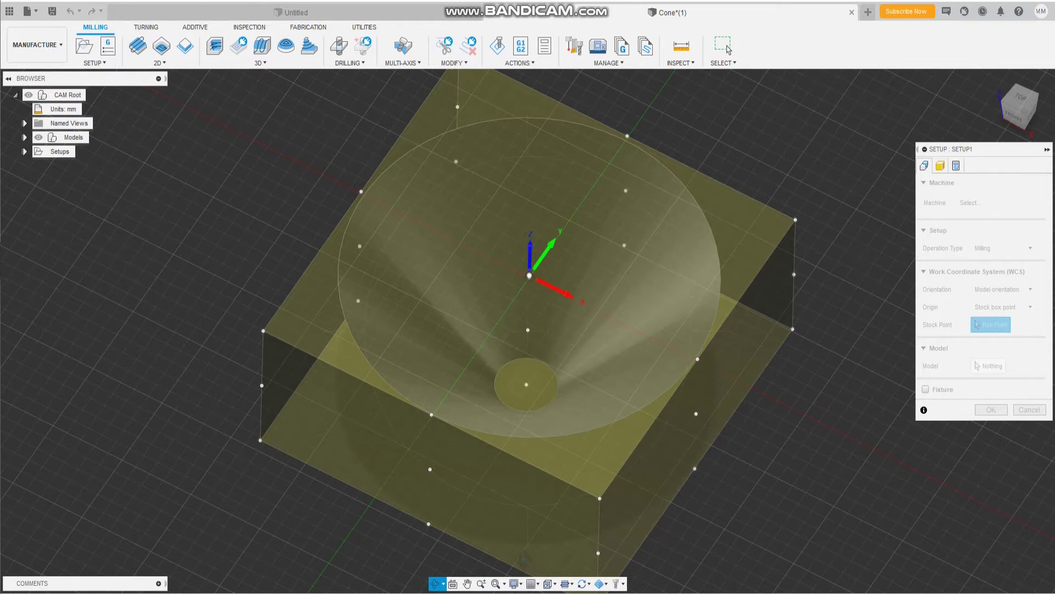
key("Escape")
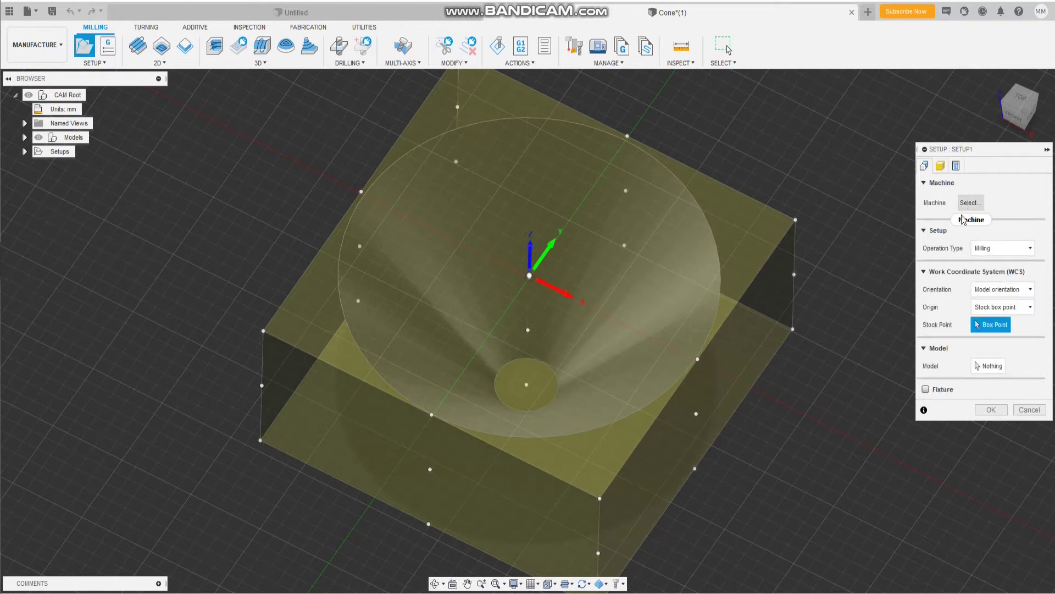
- Set the stock side offset to 10 mm and confirm the setup using all bodies
left_click(941, 166)
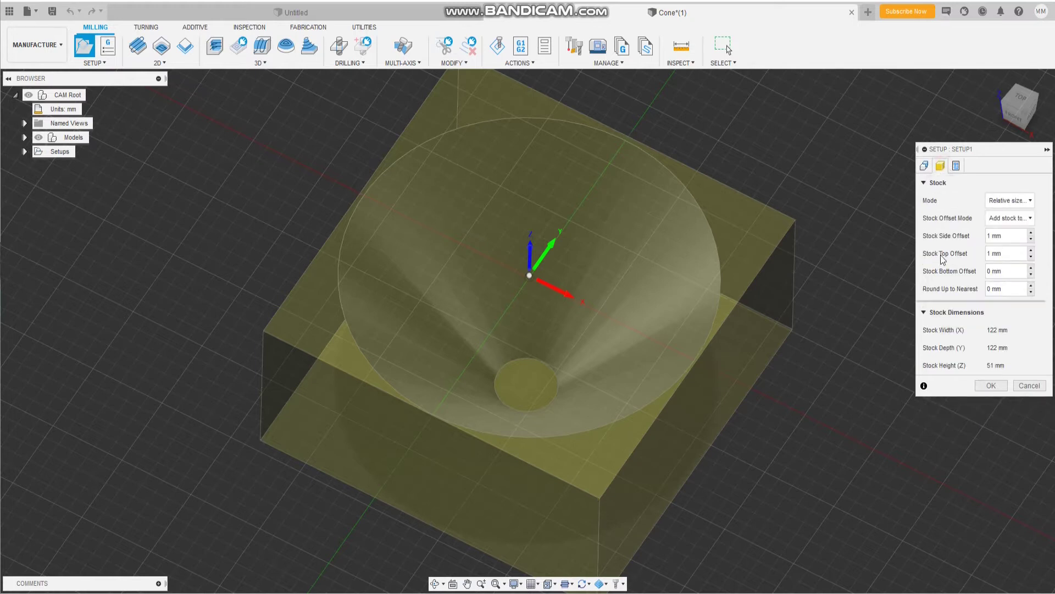
left_click(1032, 233)
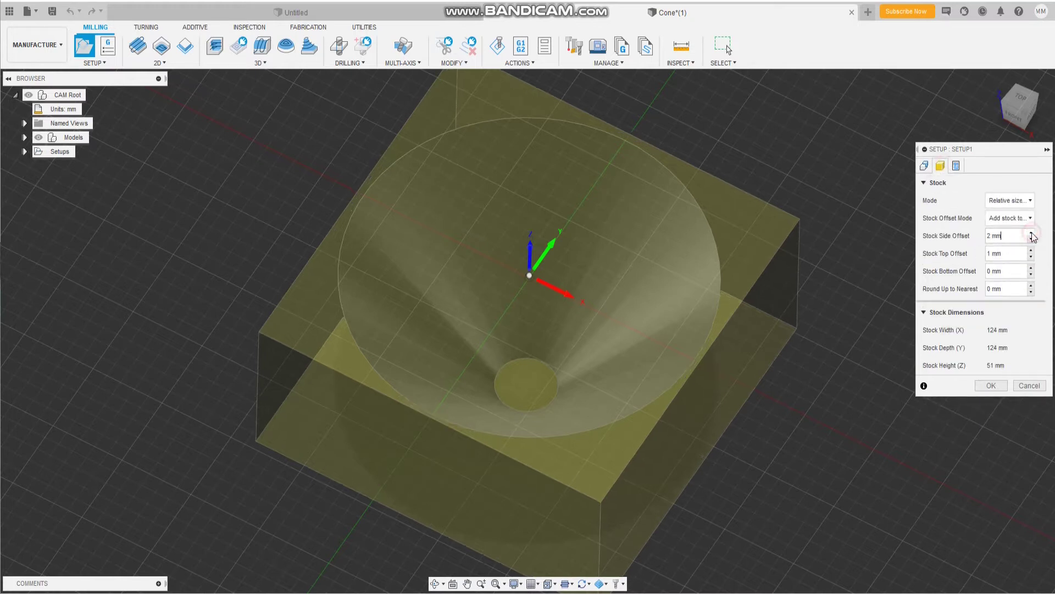
left_click(1032, 233)
left_click(1031, 233)
left_click(1031, 233)
left_click(1031, 233)
left_click(1016, 253)
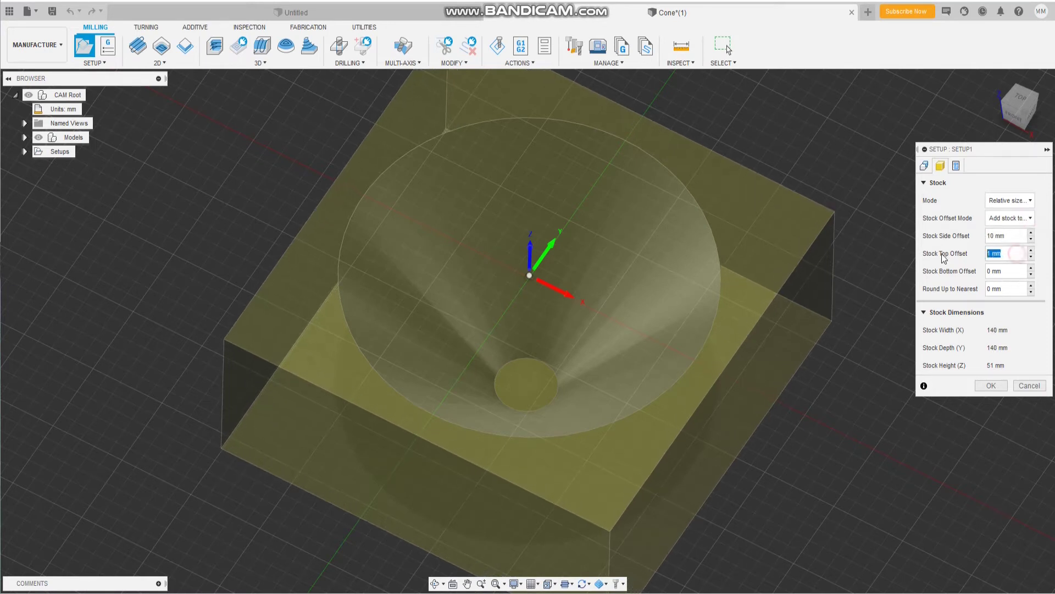
type("10")
key("Return")
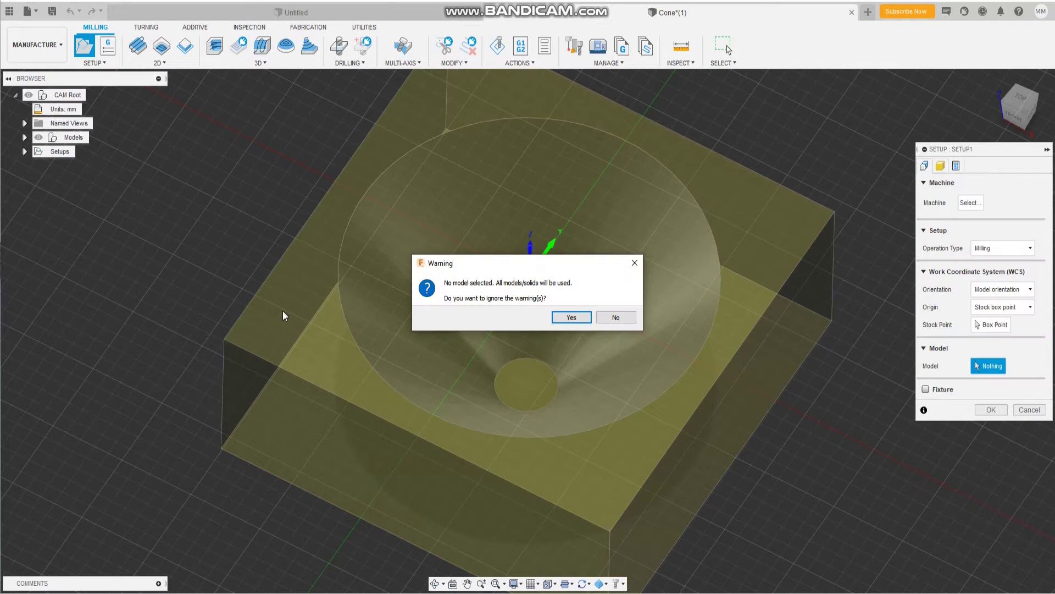
left_click(576, 320)
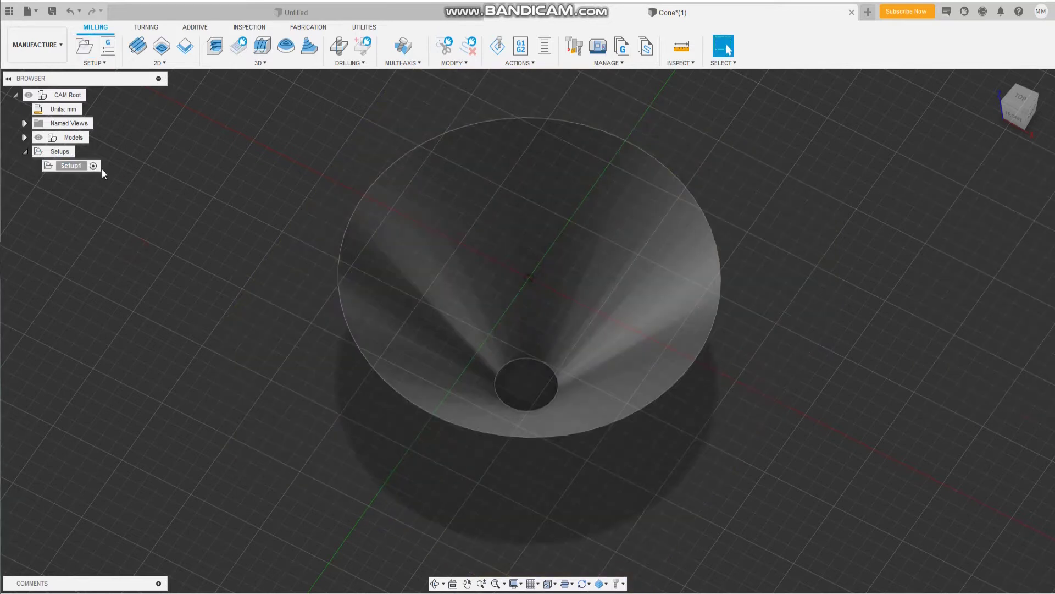
left_click(76, 166)
- Reopen Setup1's stock settings and view the stock from near the front
right_click(76, 167)
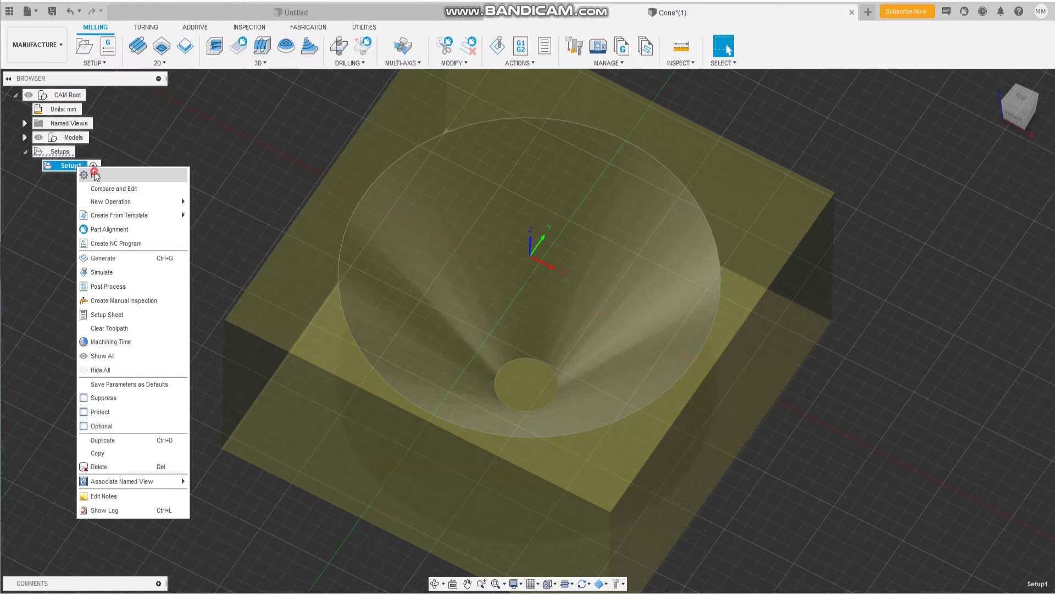
left_click(89, 172)
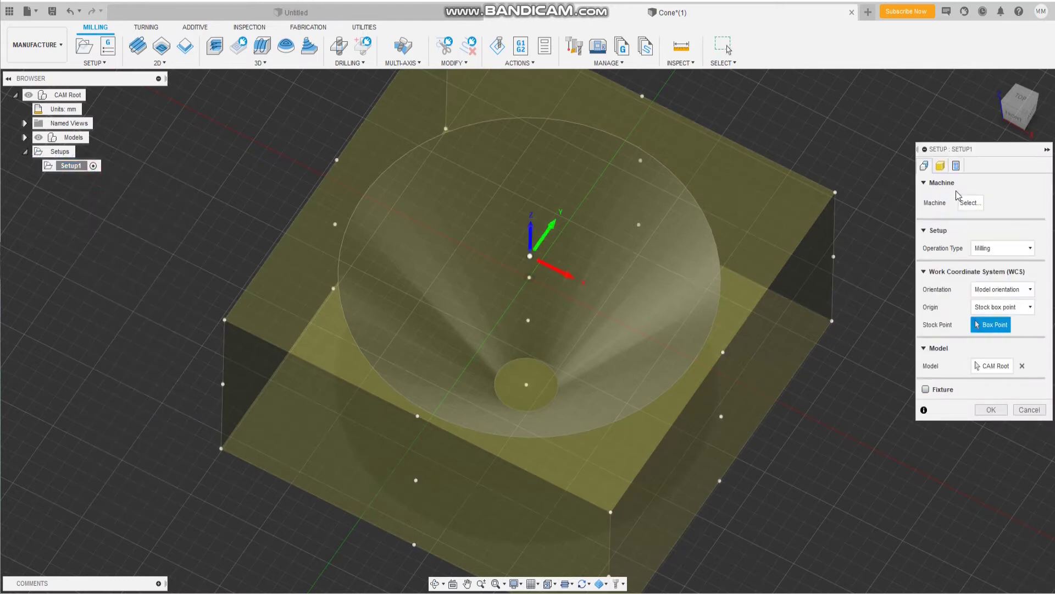
left_click(940, 166)
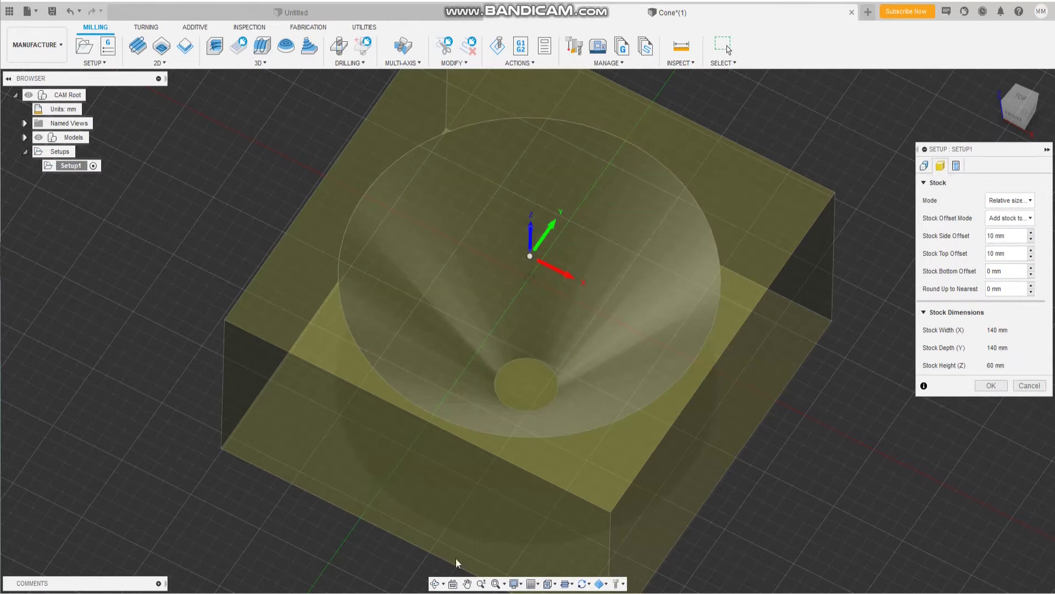
left_click(434, 585)
left_click_drag(479, 527, 501, 394)
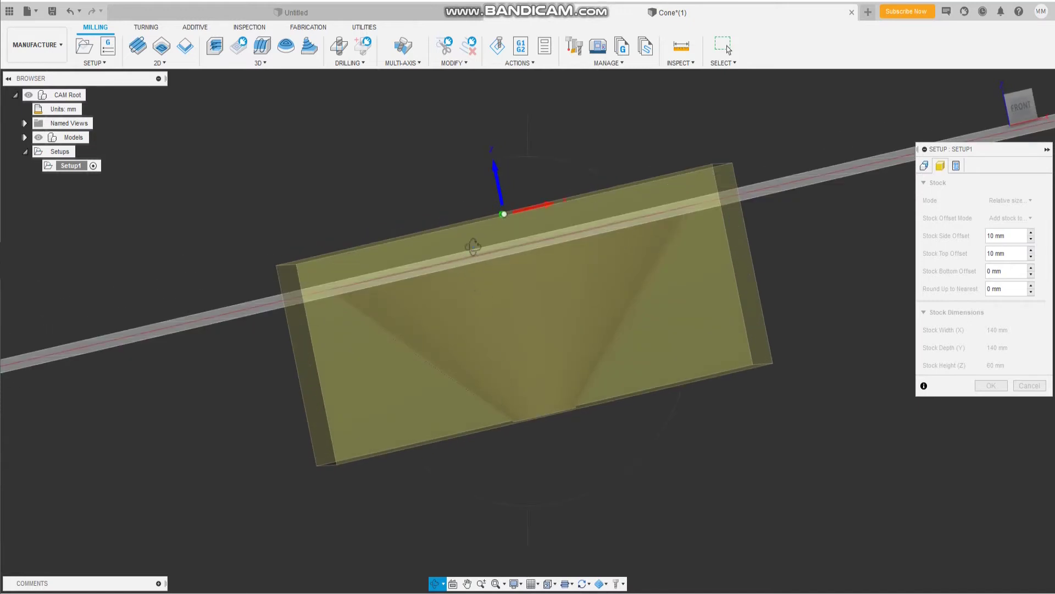
left_click(1011, 254)
key("Escape")
- Lower the top stock offset to 0 mm, check Post Process, and confirm Setup1
left_click(1031, 256)
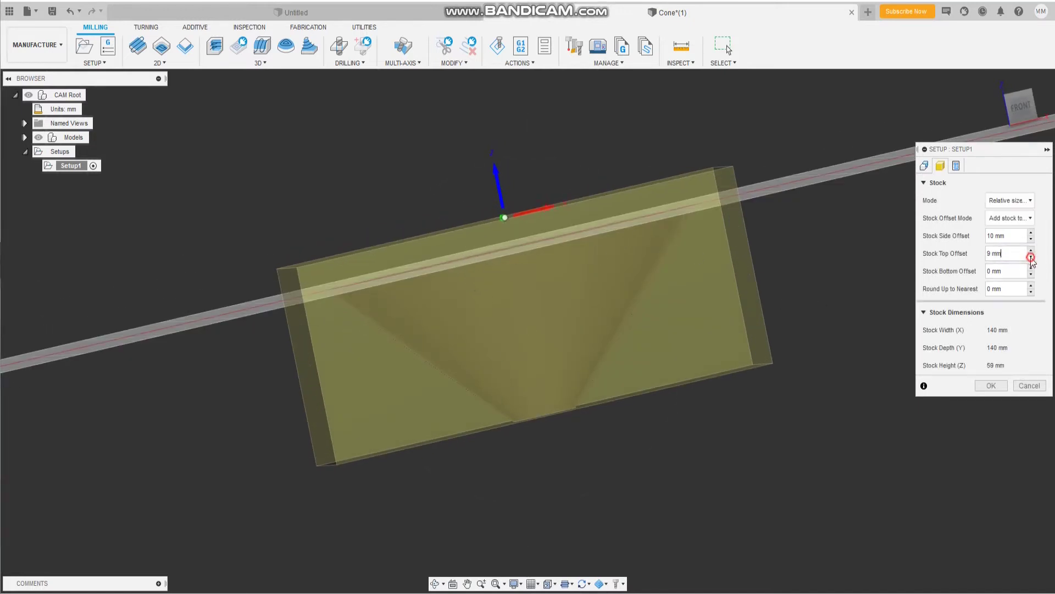
left_click(1031, 256)
left_click(1031, 257)
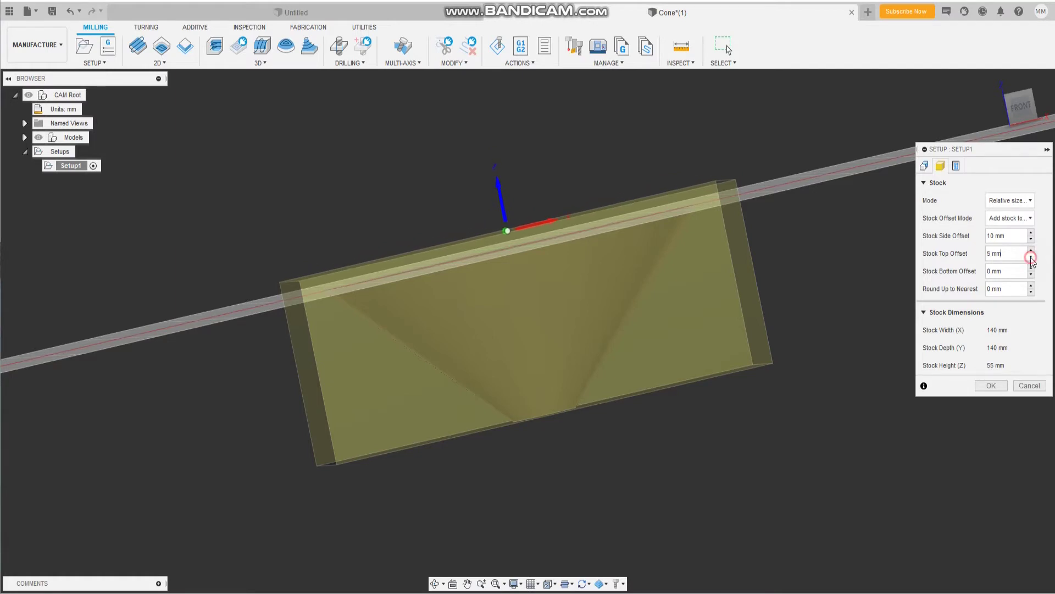
left_click(1032, 257)
left_click(1032, 257)
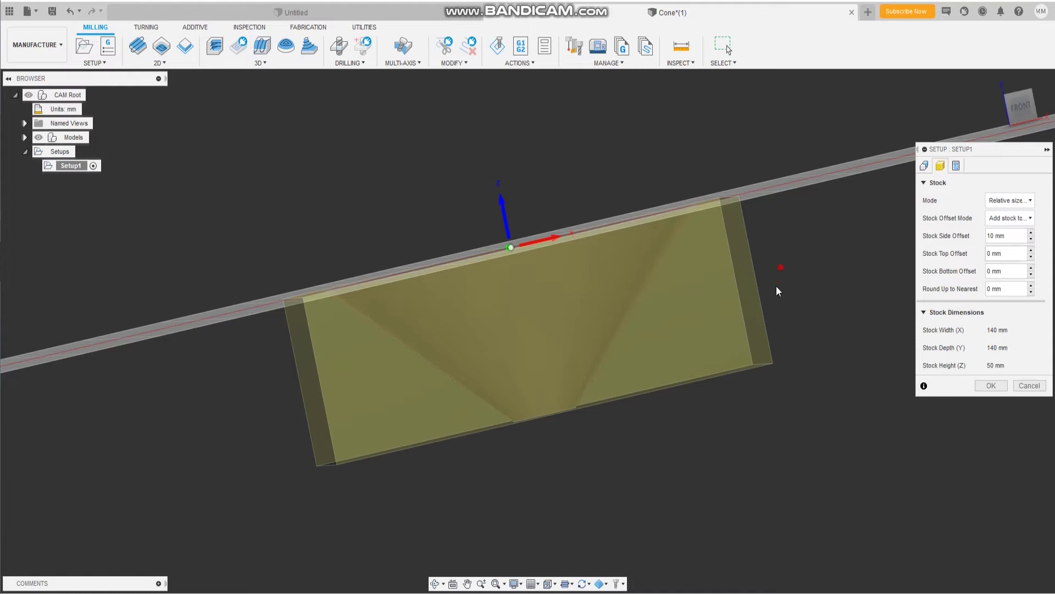
left_click(437, 583)
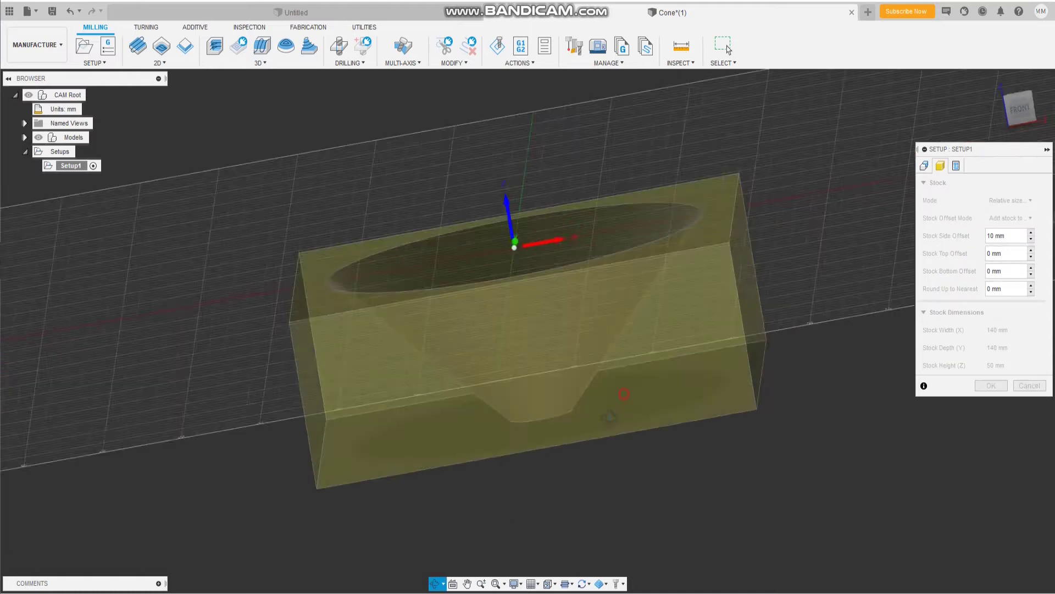
left_click_drag(604, 251, 605, 449)
key("Escape")
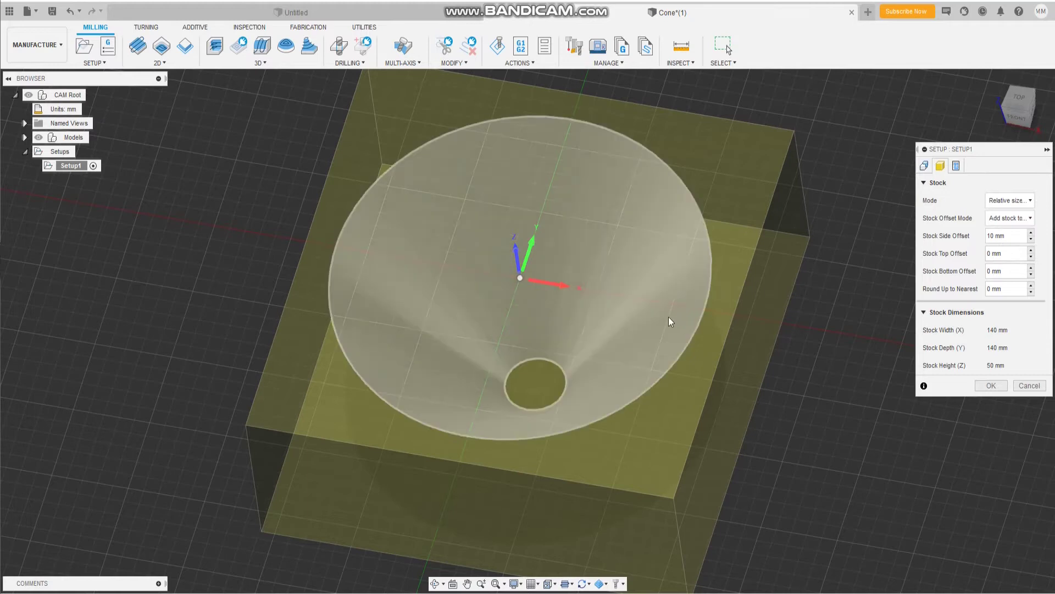
left_click(956, 166)
left_click(989, 298)
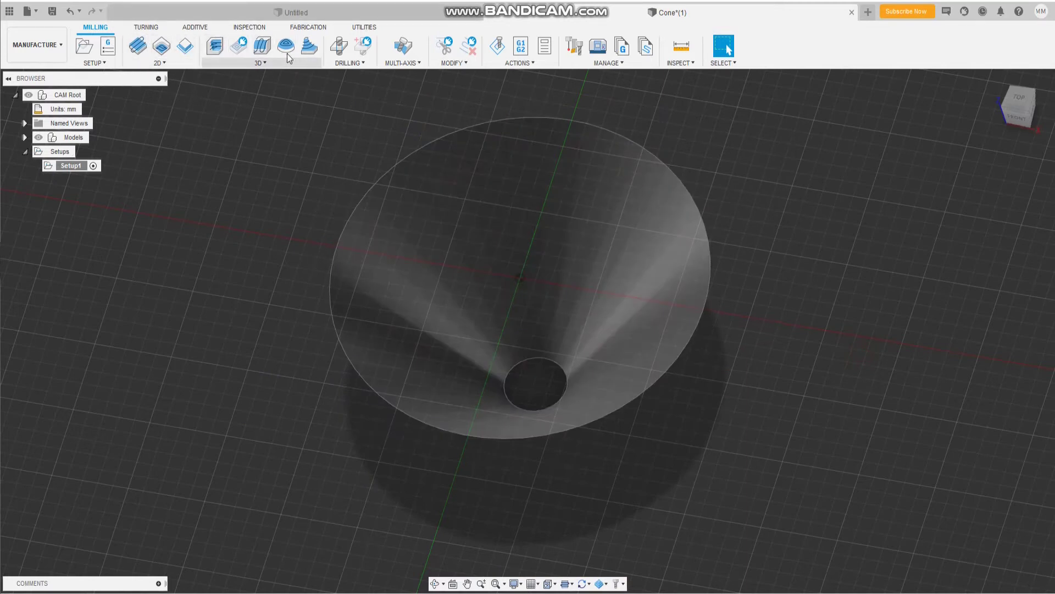
- Start a Spiral operation from the 3D milling strategies
left_click(269, 67)
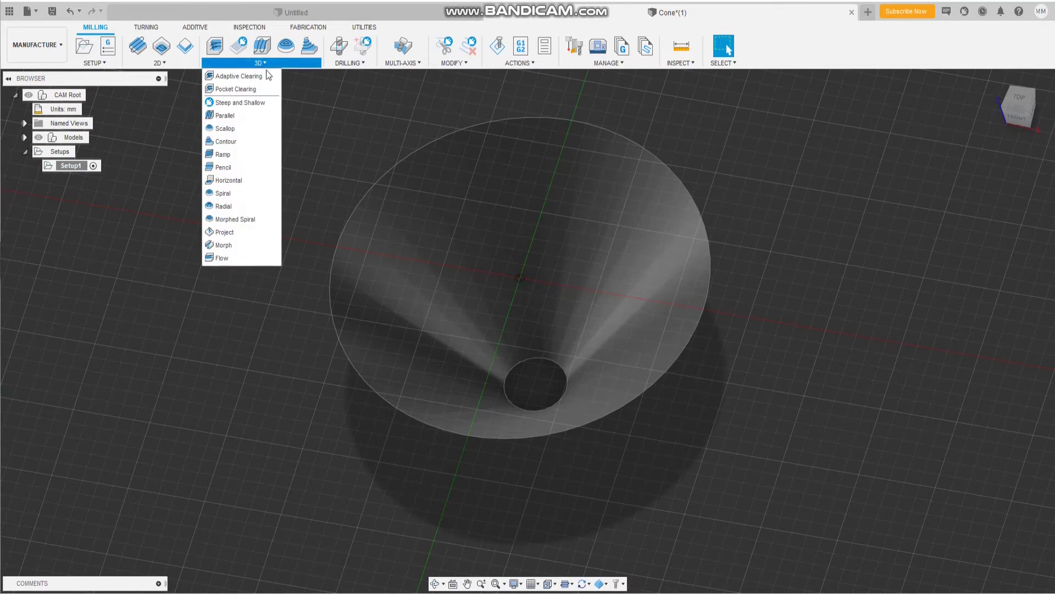
left_click(229, 194)
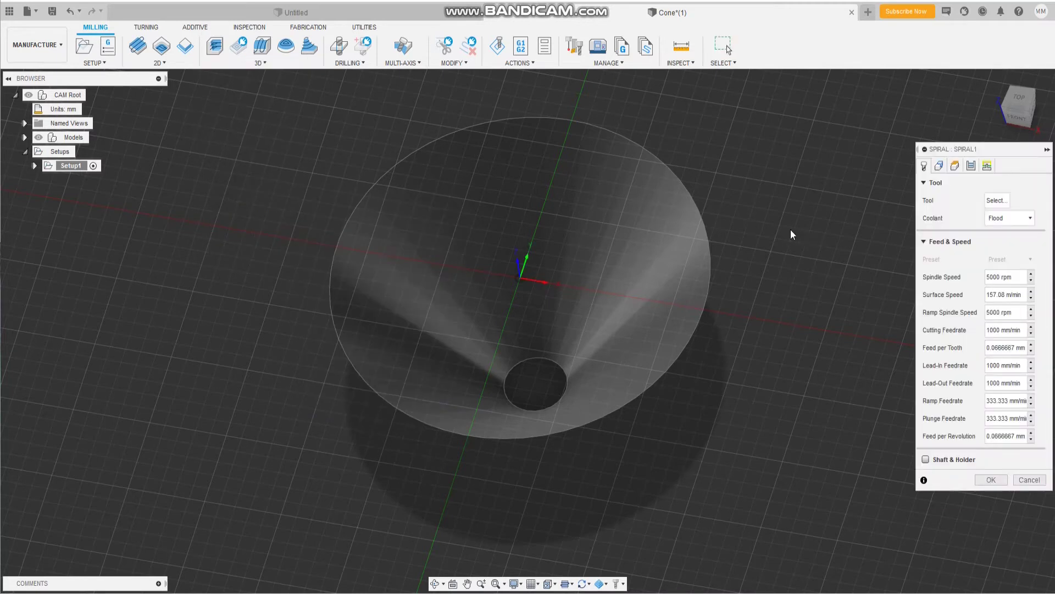
left_click(996, 200)
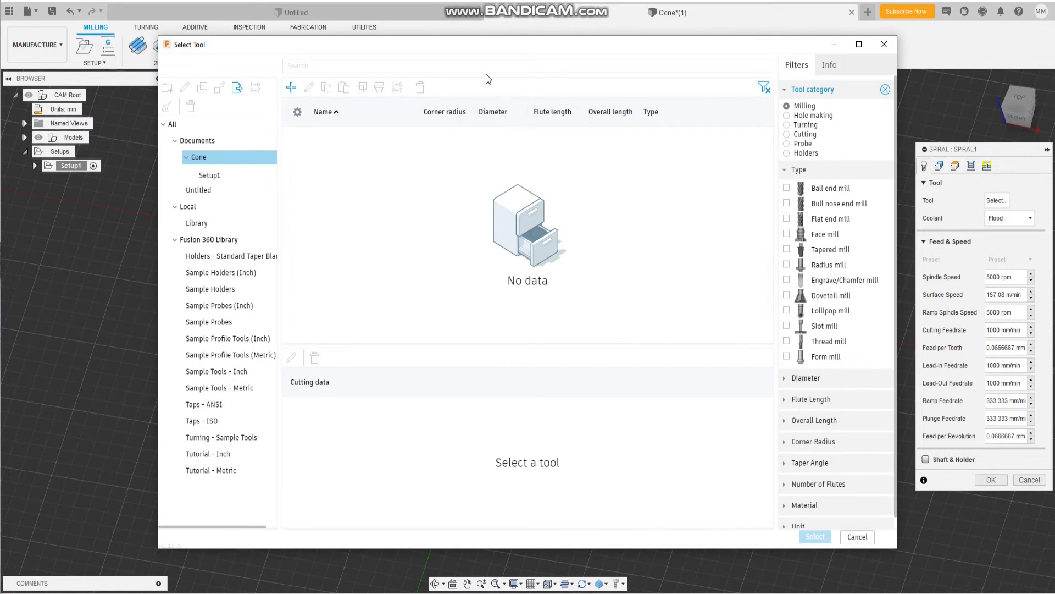
- Filter the tool library to ball end mills and add a new ball end mill
left_click_drag(472, 52, 481, 51)
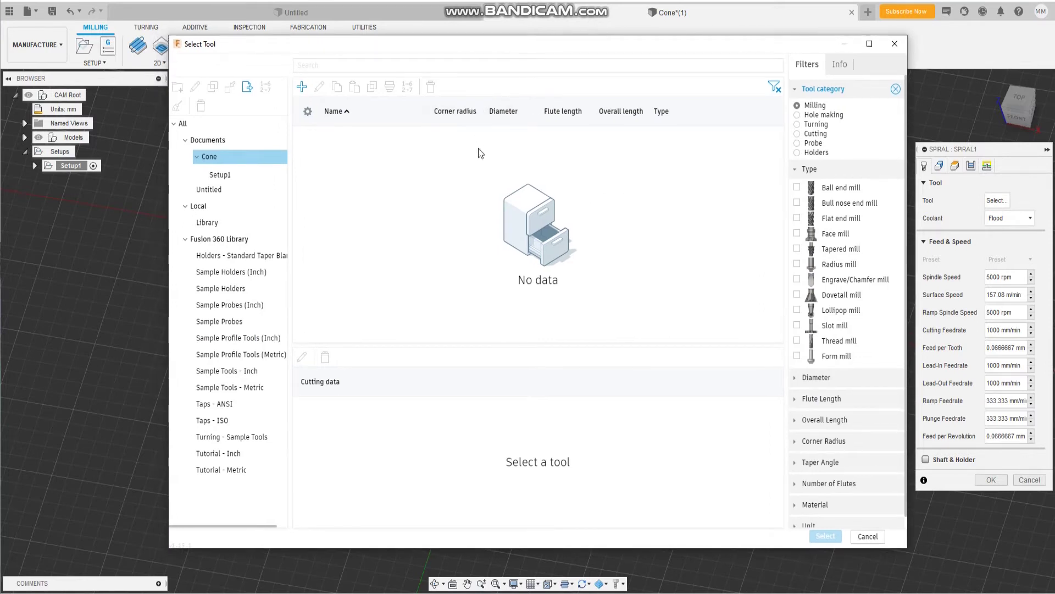
left_click(840, 189)
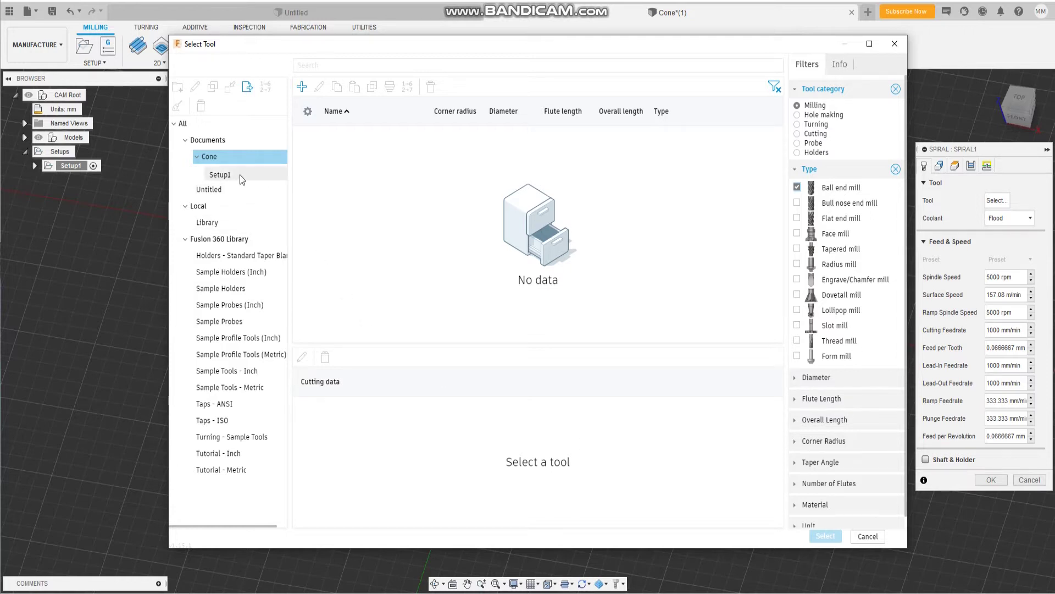
left_click(301, 88)
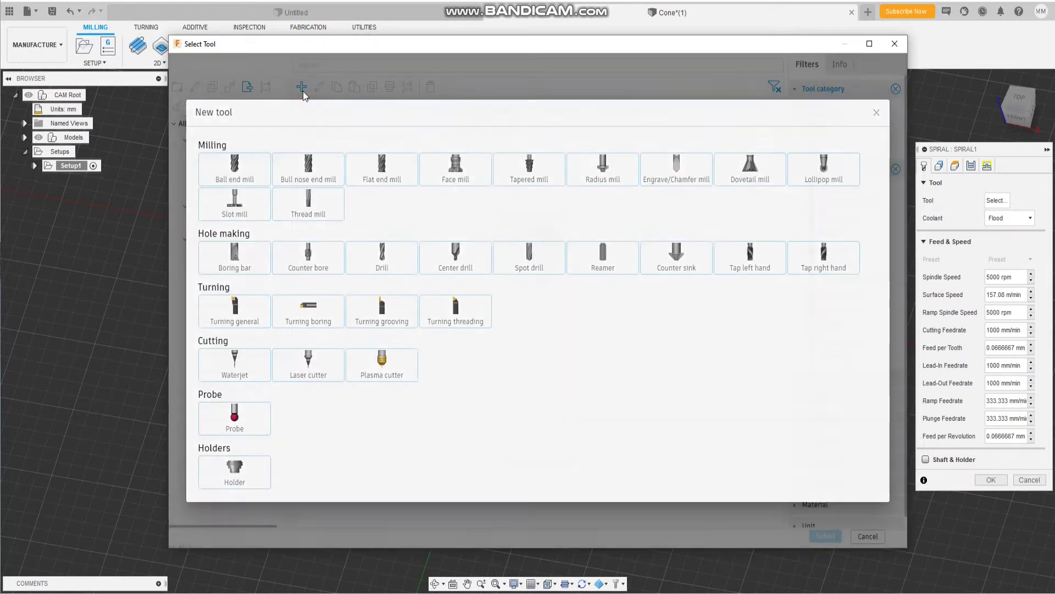
left_click(248, 169)
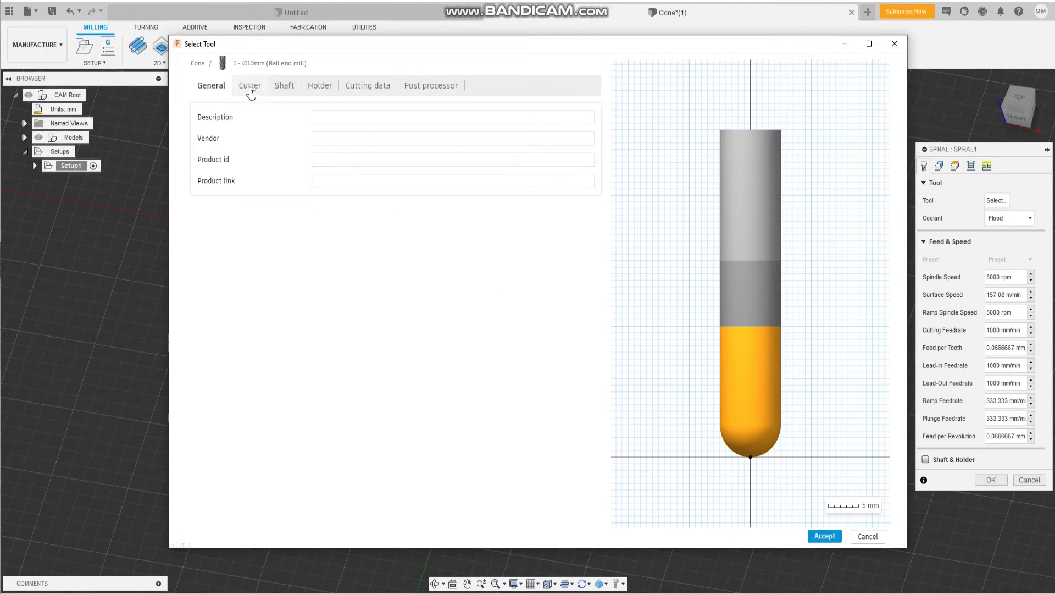
- Set the ball end mill's cutter diameter to 6 mm
left_click(250, 90)
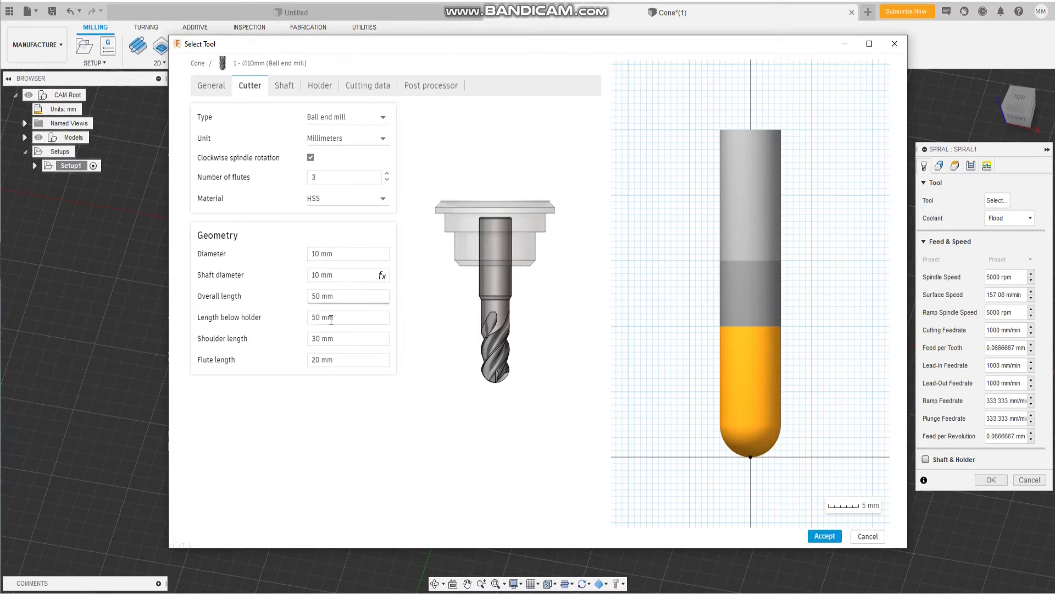
mouse_move(312, 256)
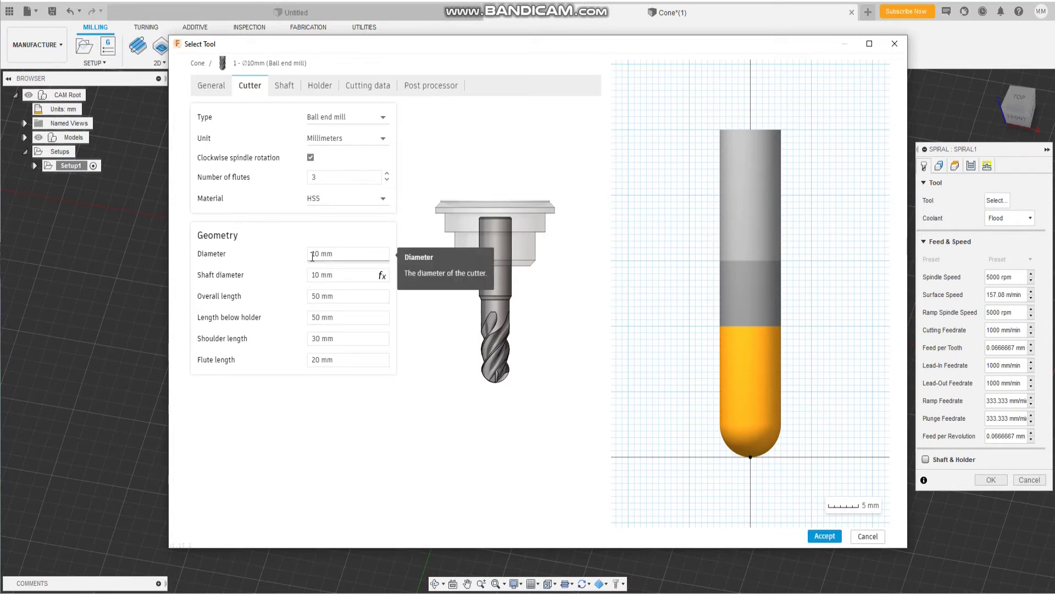
left_click(313, 253)
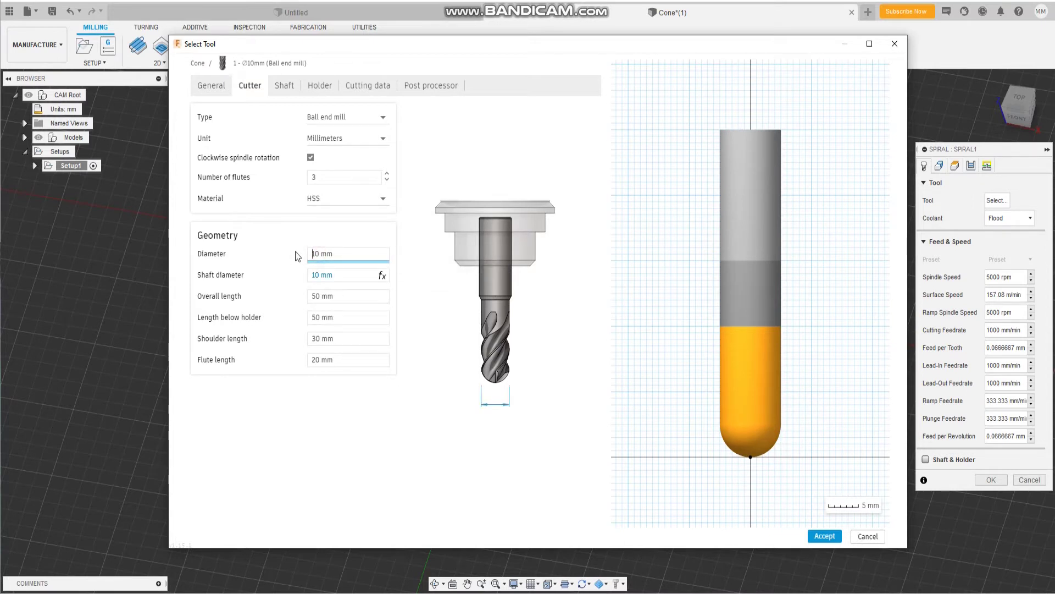
type("6")
key("Return")
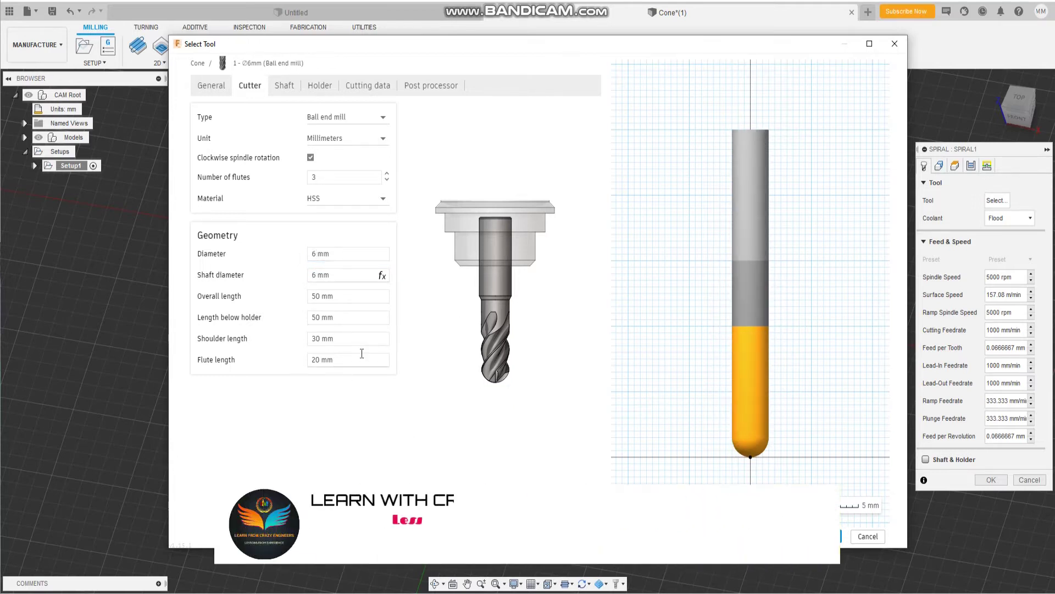
- Set the cutting feedrate to 2000 mm/min at 5000 rpm and accept the tool for Spiral
left_click(284, 85)
left_click(322, 87)
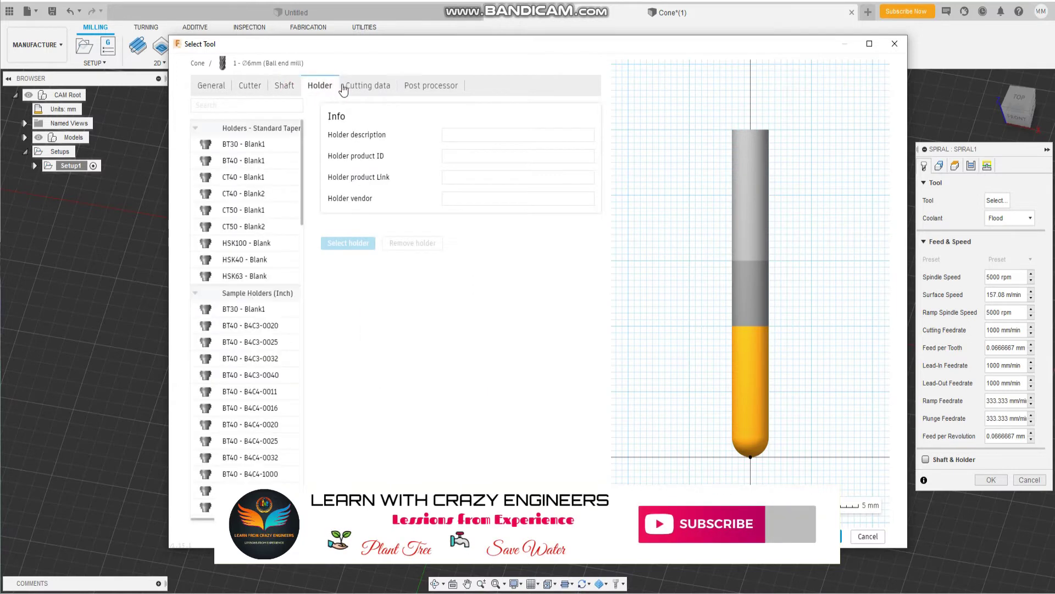
left_click(360, 88)
left_click(473, 136)
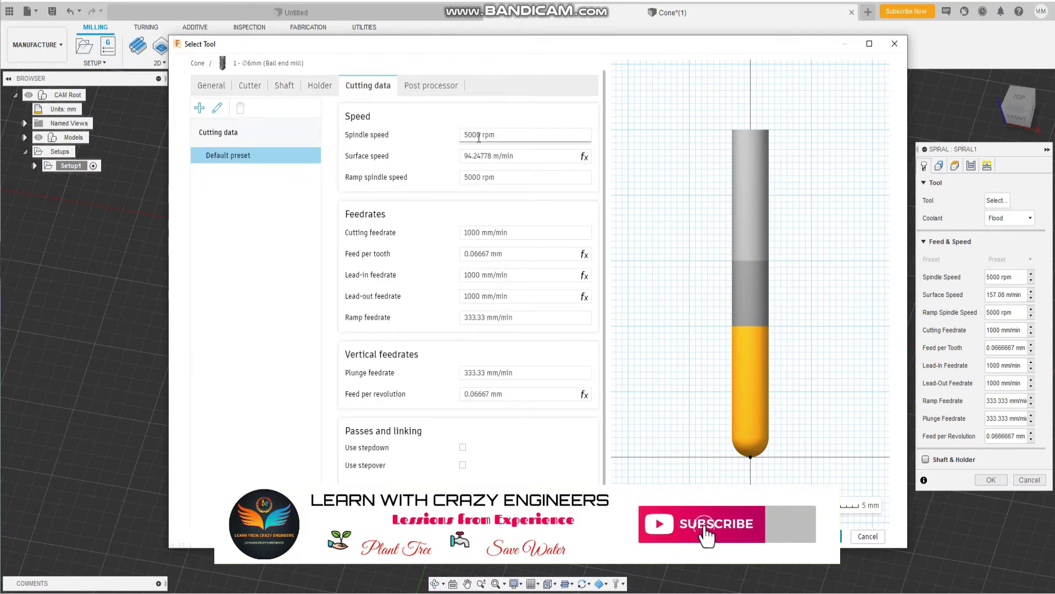
left_click_drag(494, 136, 451, 138)
left_click(463, 137)
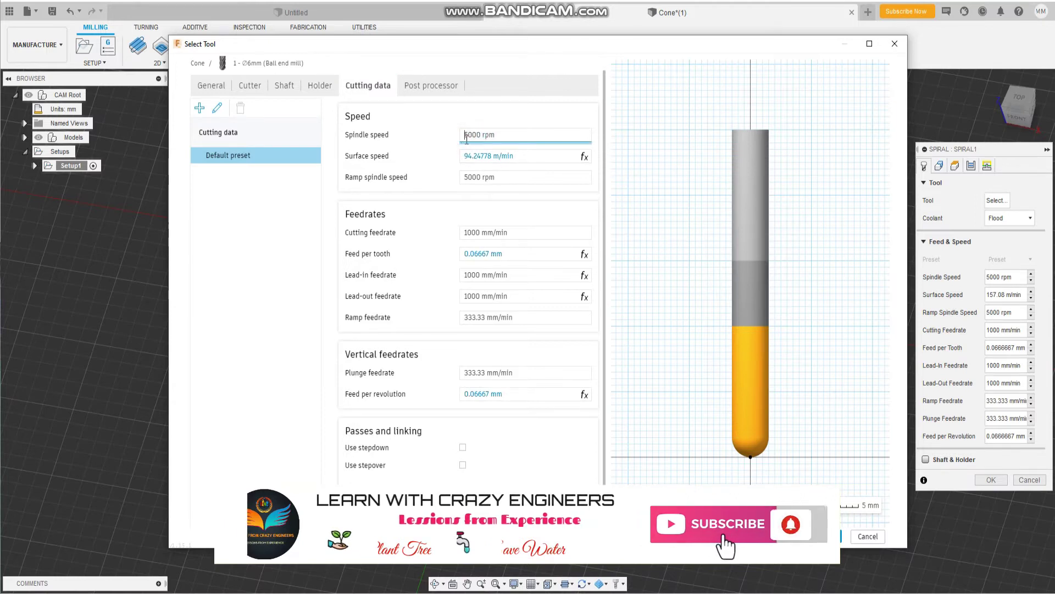
left_click(465, 233)
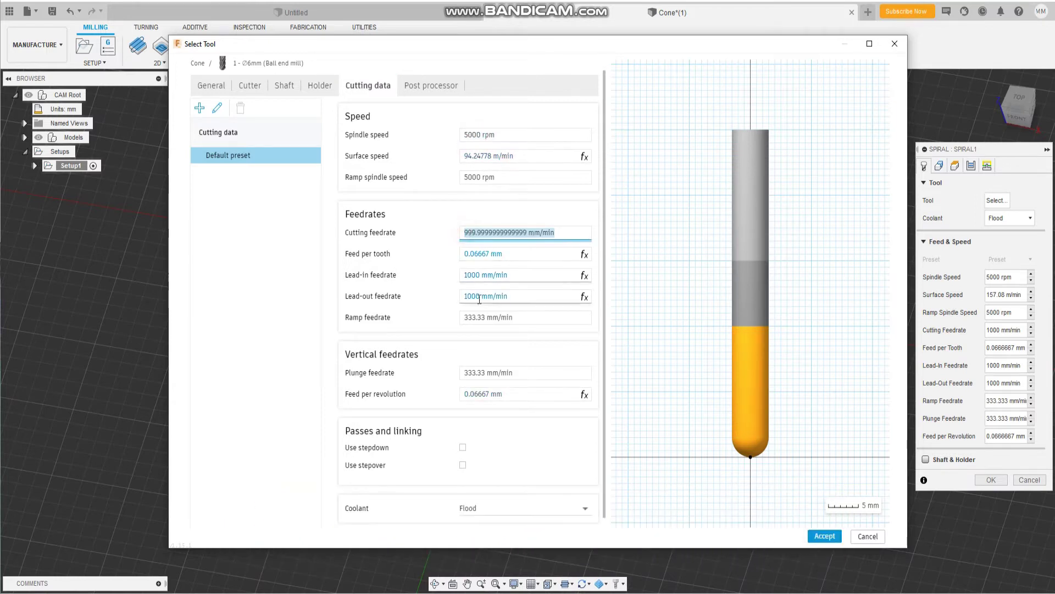
left_click(464, 238)
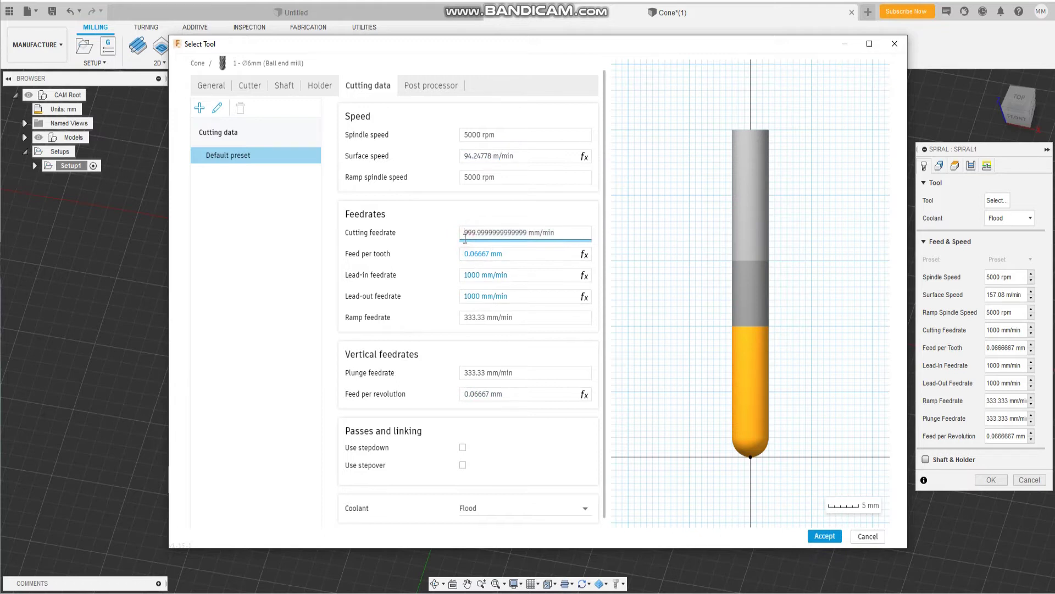
key("Delete")
key("Delete")
key("Delete")
type("2000")
left_click(644, 285)
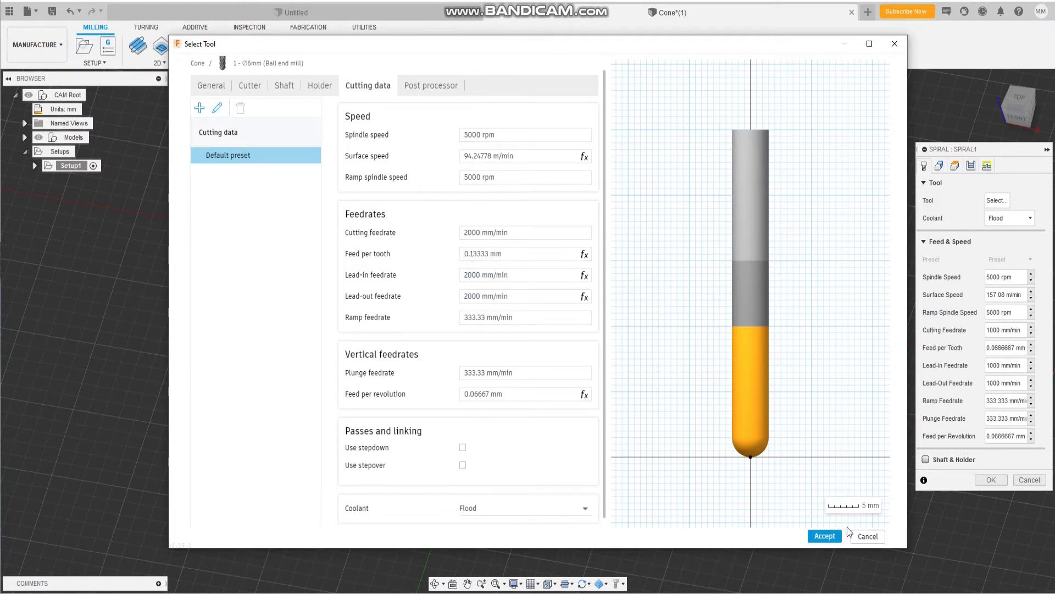
left_click(832, 538)
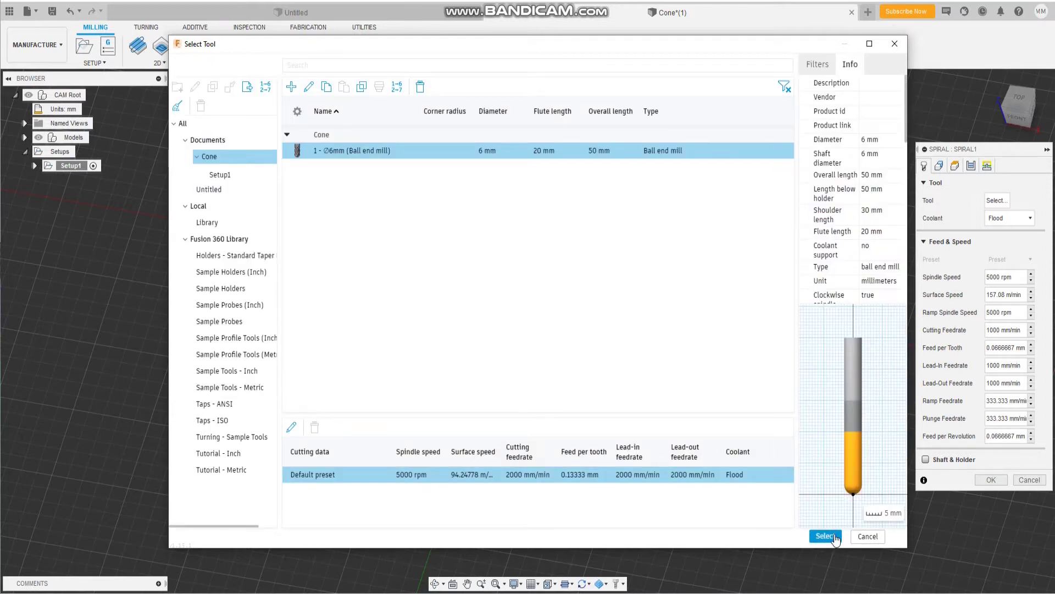
left_click(834, 536)
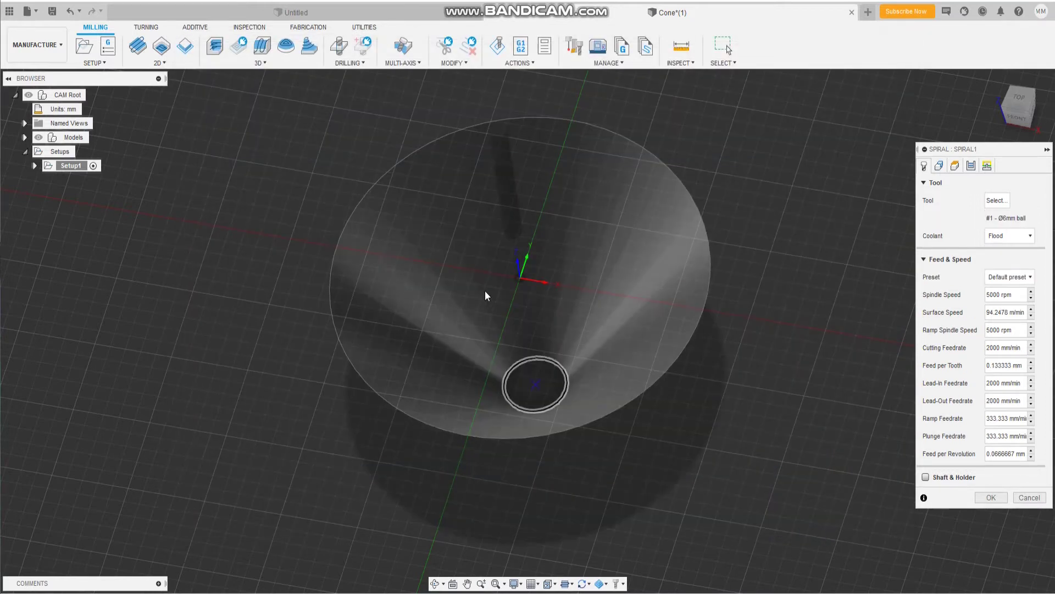
- Orbit the view to inspect the cone from a low side angle, then from above
middle_click_drag(500, 330, 512, 273)
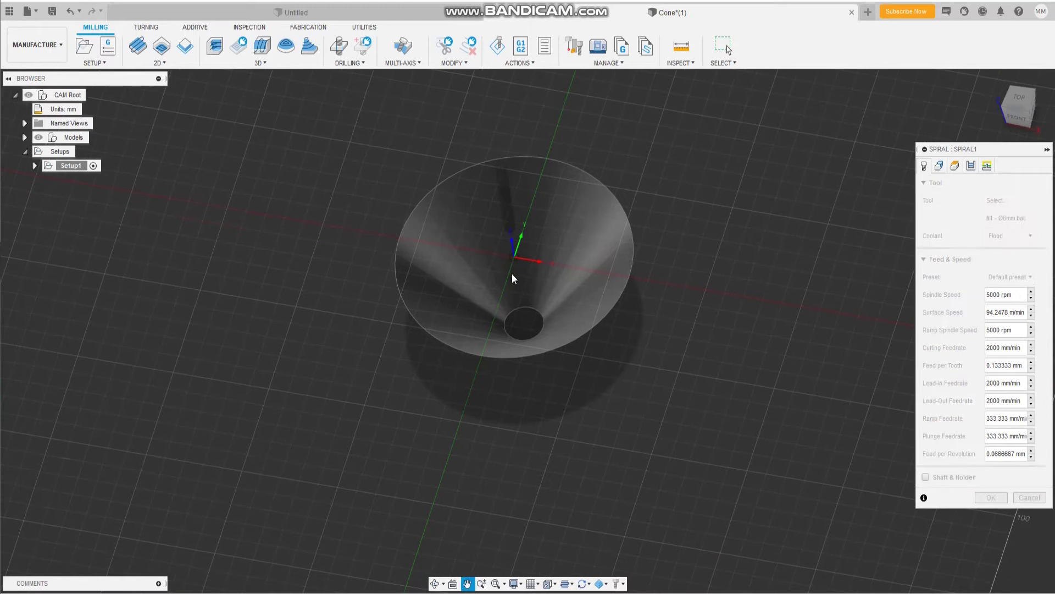
left_click(438, 585)
left_click_drag(528, 220, 528, 341)
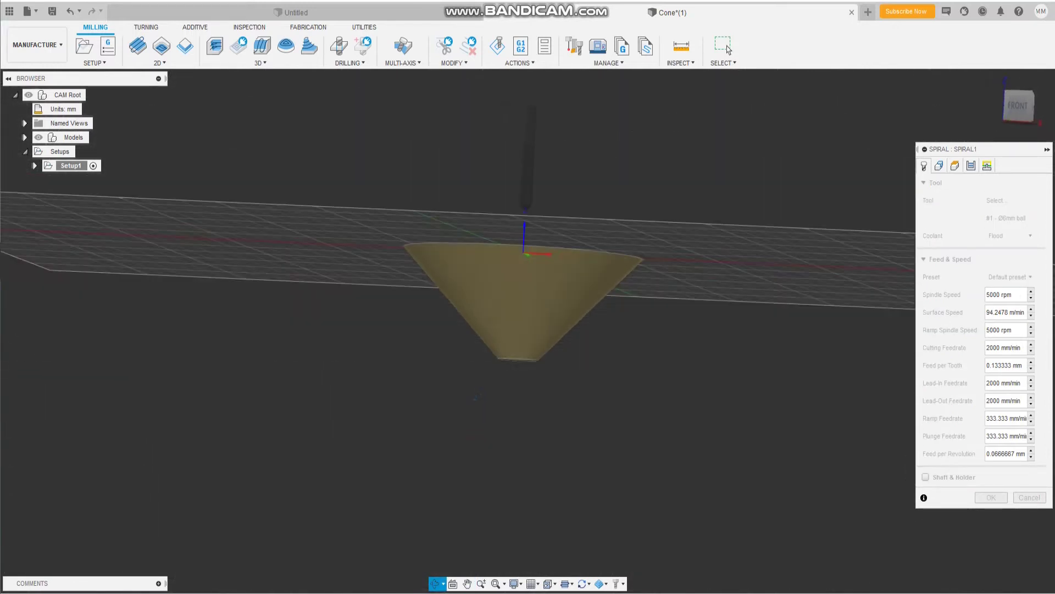
left_click(434, 584)
left_click_drag(517, 396, 540, 384)
left_click_drag(513, 349, 660, 247)
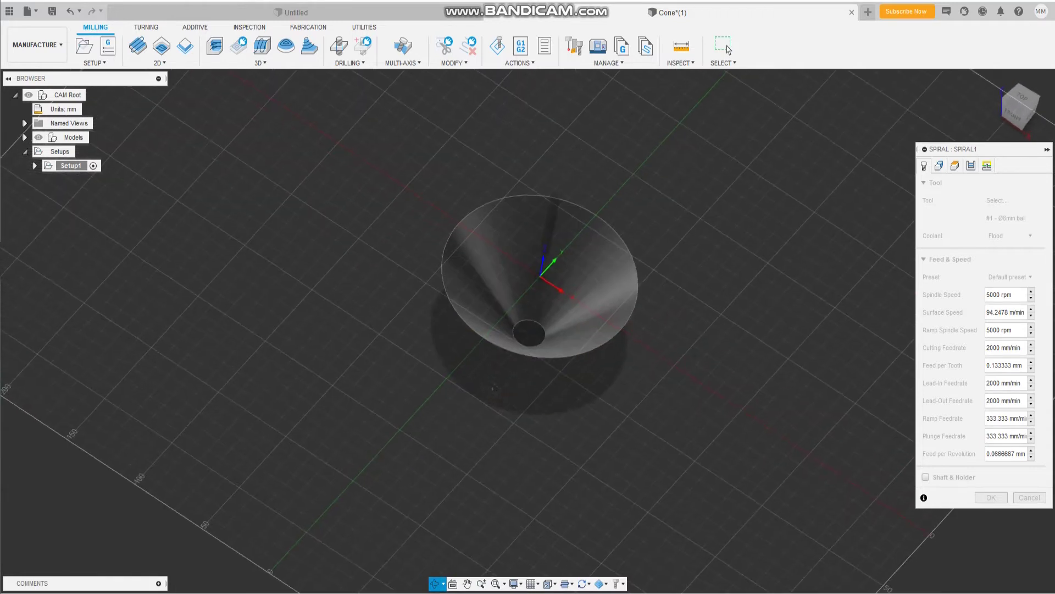
key("Escape")
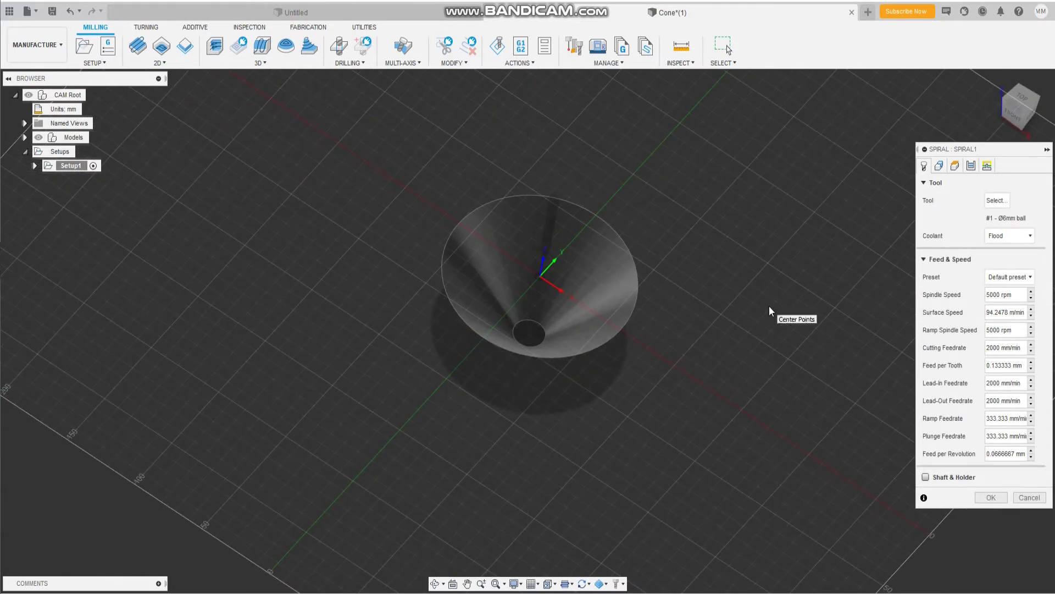
- Keep Flood as the Spiral operation's coolant
left_click(1013, 236)
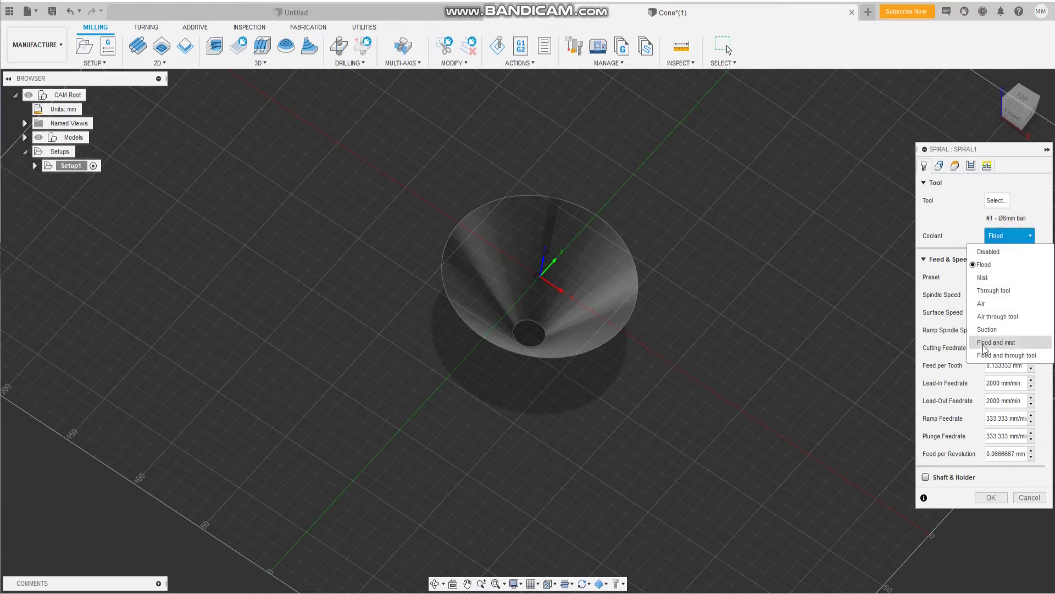
left_click(978, 229)
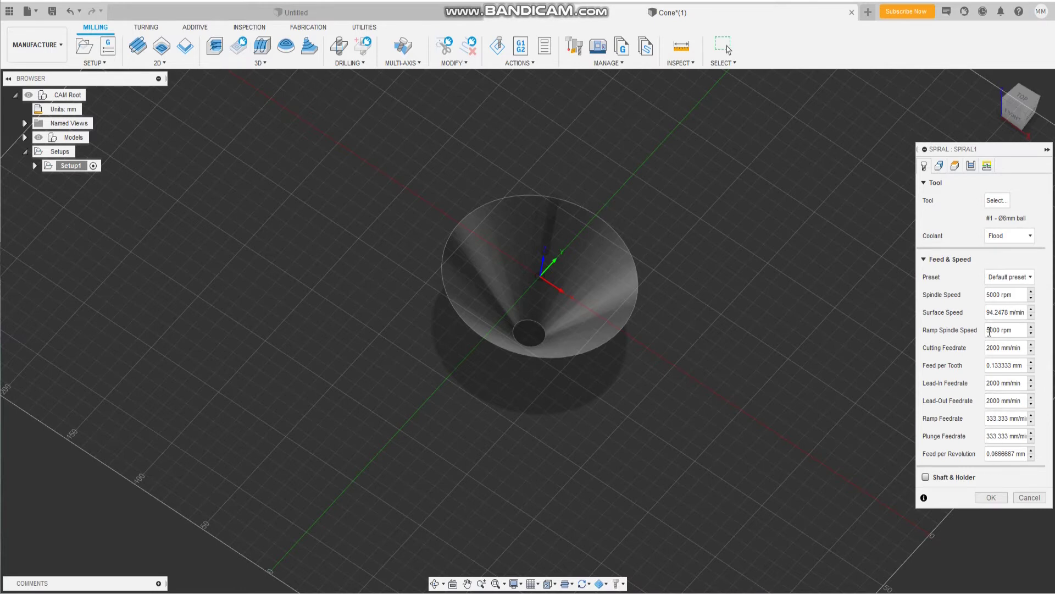
left_click(938, 165)
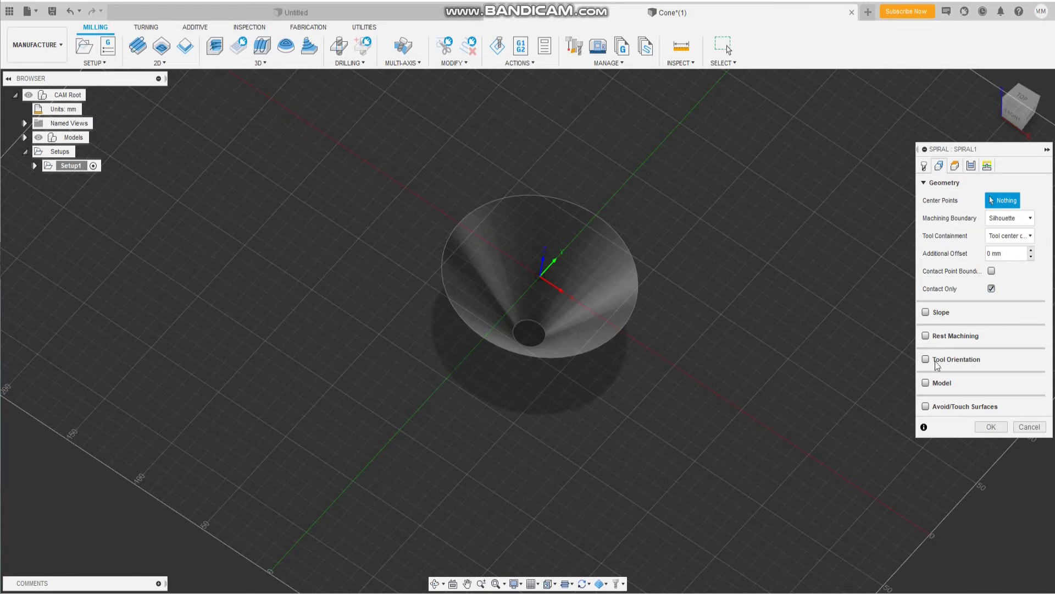
- Enable Model and choose the cone's inner face as the Spiral model surface
left_click(927, 383)
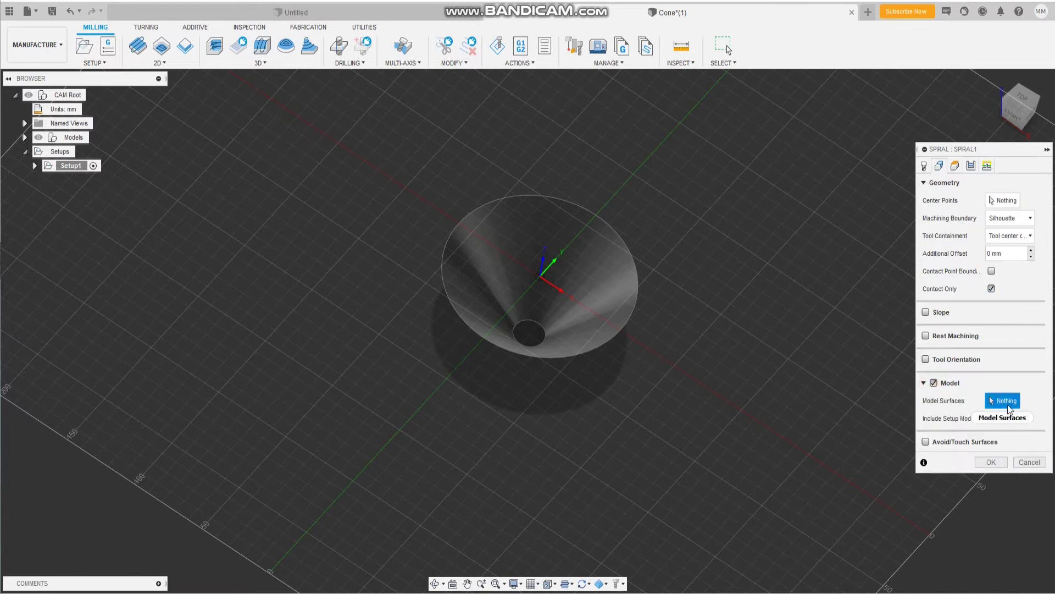
left_click(539, 241)
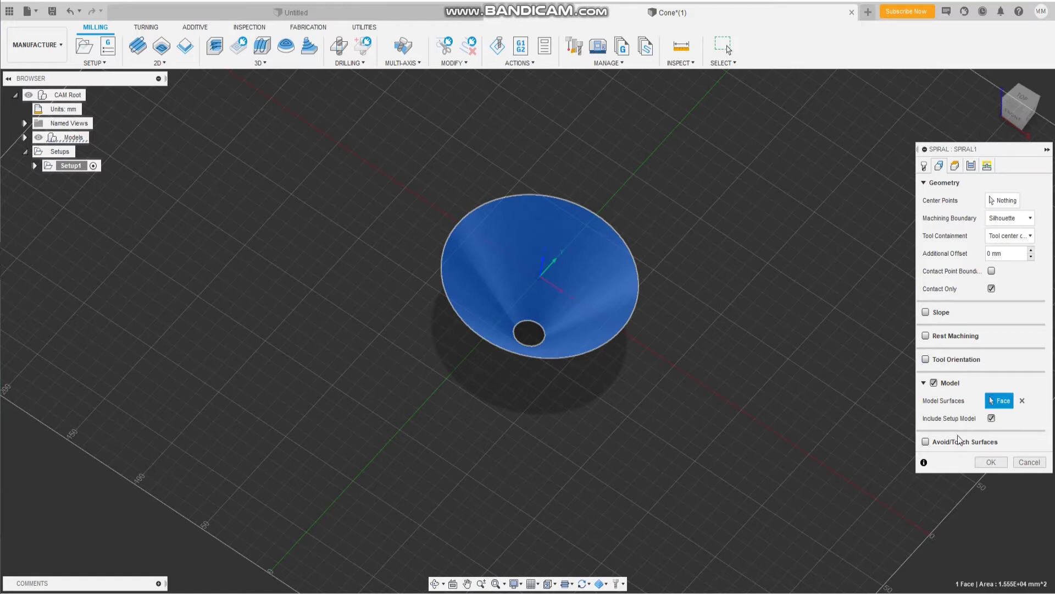
left_click(954, 165)
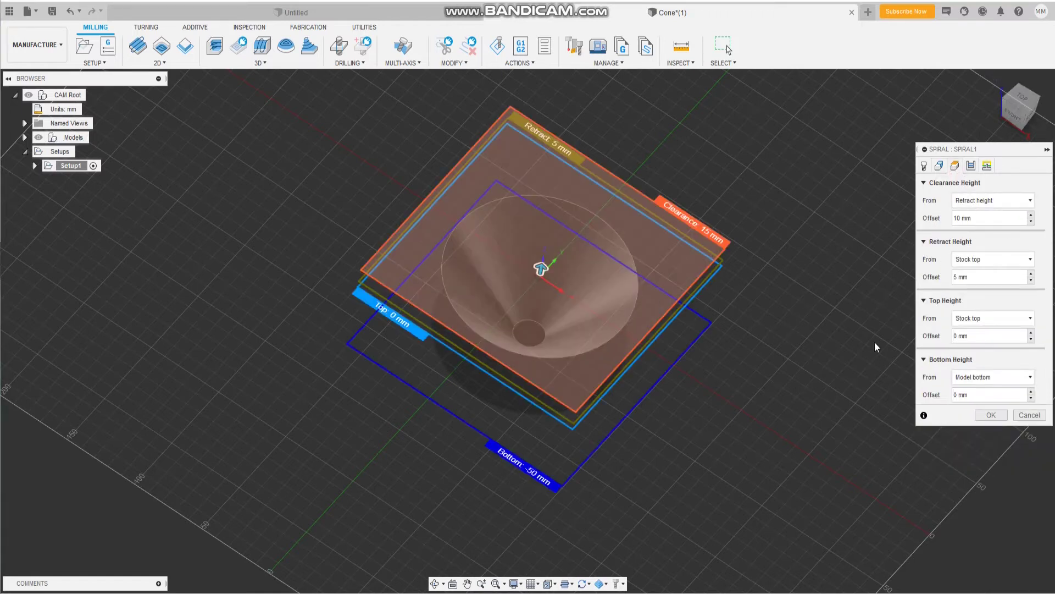
- Make the spiral cut Outside -> in with a 0.2 mm stepover
left_click(970, 166)
left_click(1015, 272)
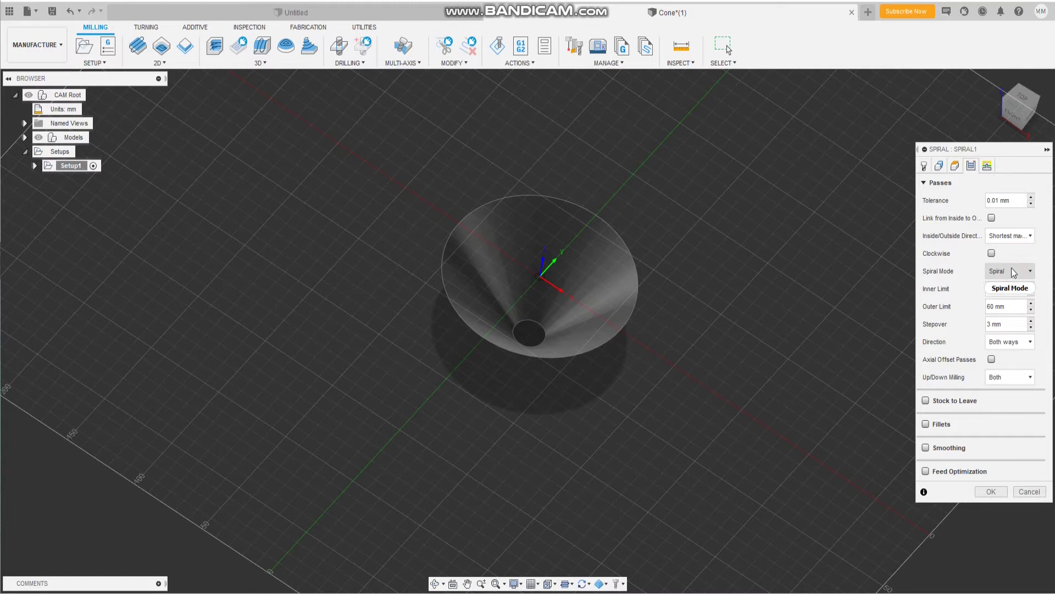
mouse_move(983, 272)
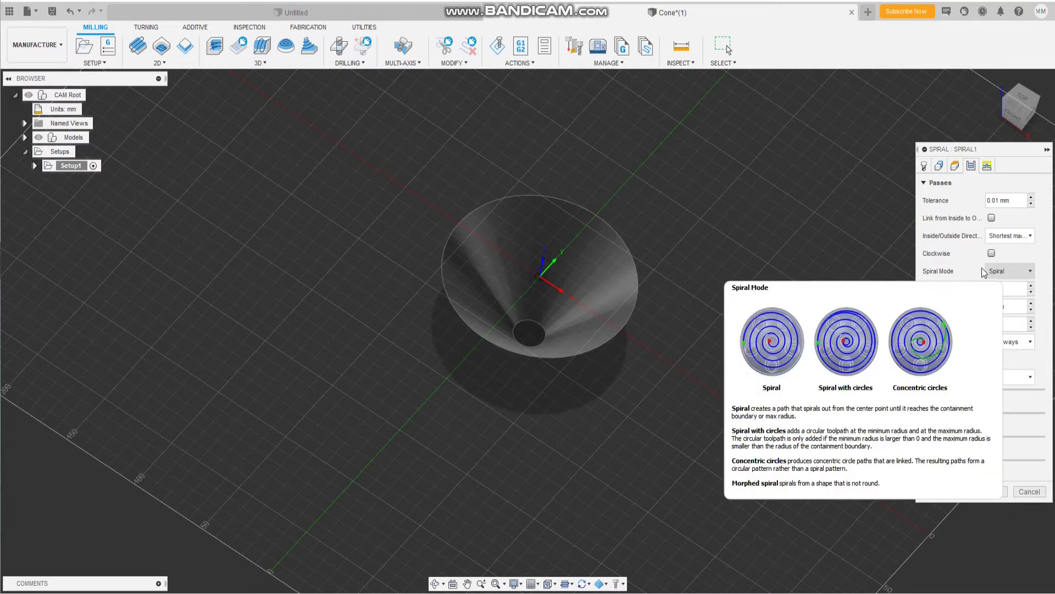
left_click(1011, 237)
left_click(993, 264)
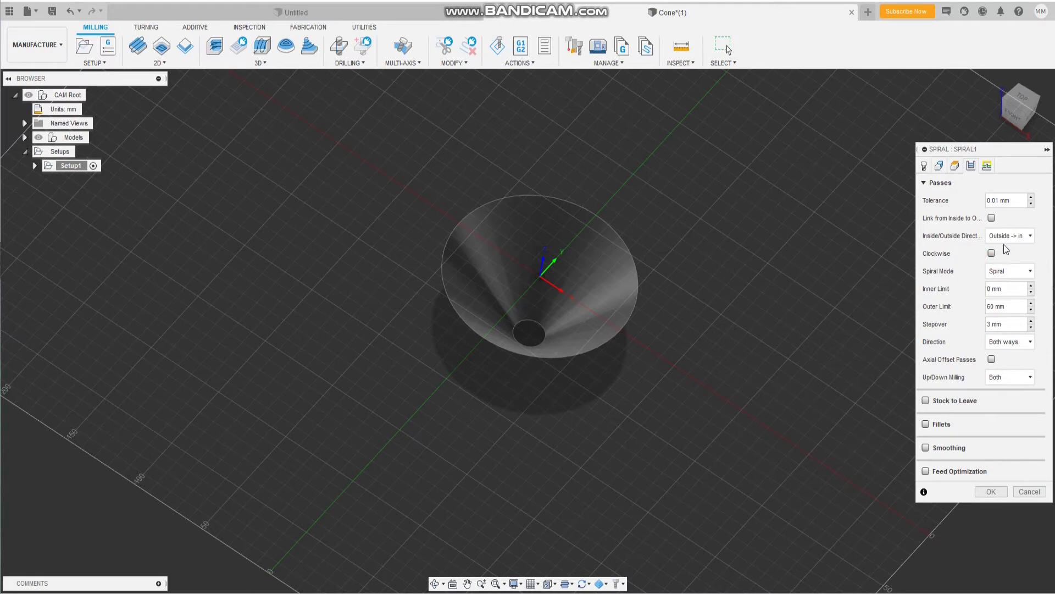
double_click(993, 325)
left_click(974, 349)
- Generate Spiral1 and zoom in on its dense 0.2 mm passes over the cone
key("Return")
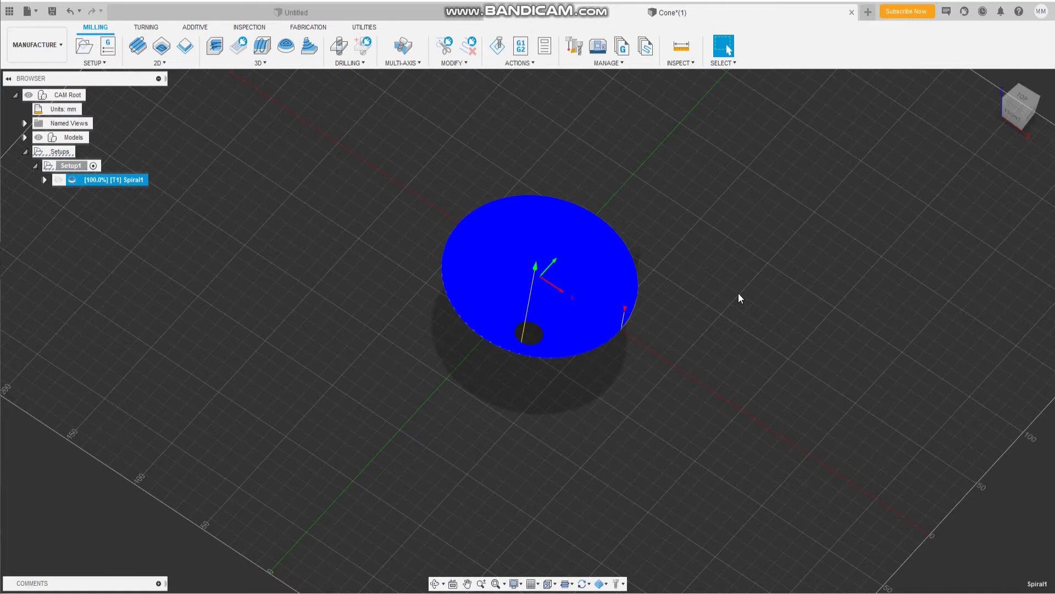
scroll(569, 259, "up", 5)
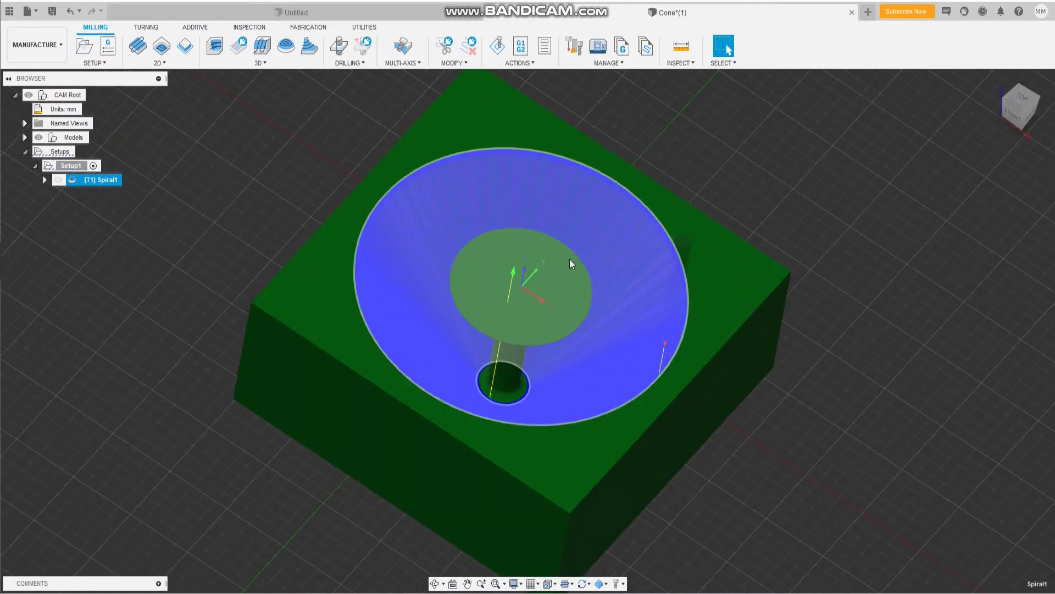
scroll(569, 263, "up", 2)
scroll(678, 243, "up", 2)
scroll(584, 254, "up", 2)
scroll(641, 205, "up", 2)
scroll(632, 220, "down", 2)
scroll(440, 226, "down", 2)
right_click(95, 180)
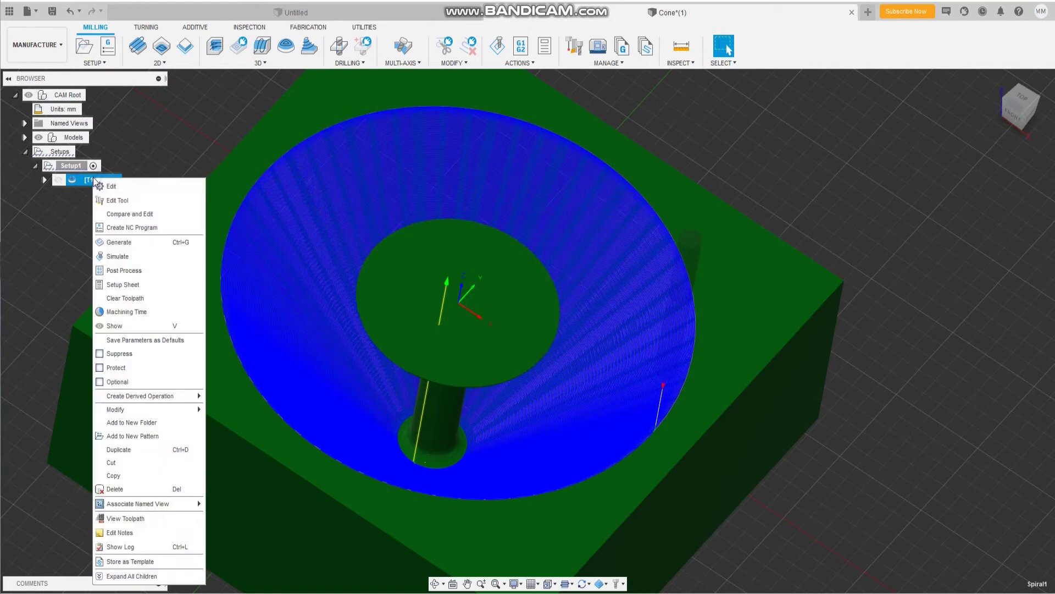
- Edit Spiral1 to a 1 mm stepover and regenerate it
left_click(106, 186)
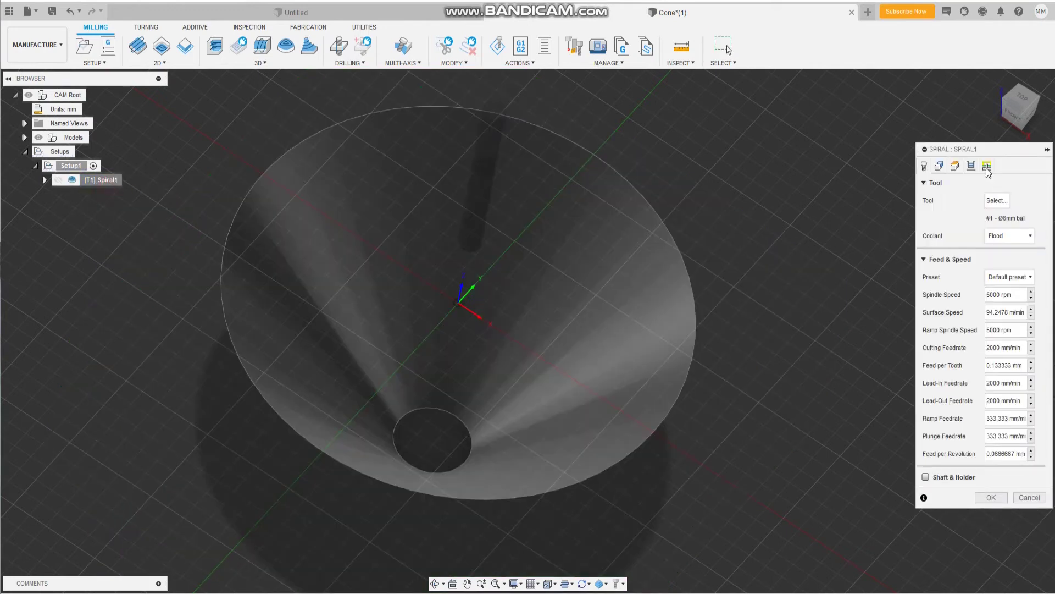
left_click(987, 167)
left_click(971, 166)
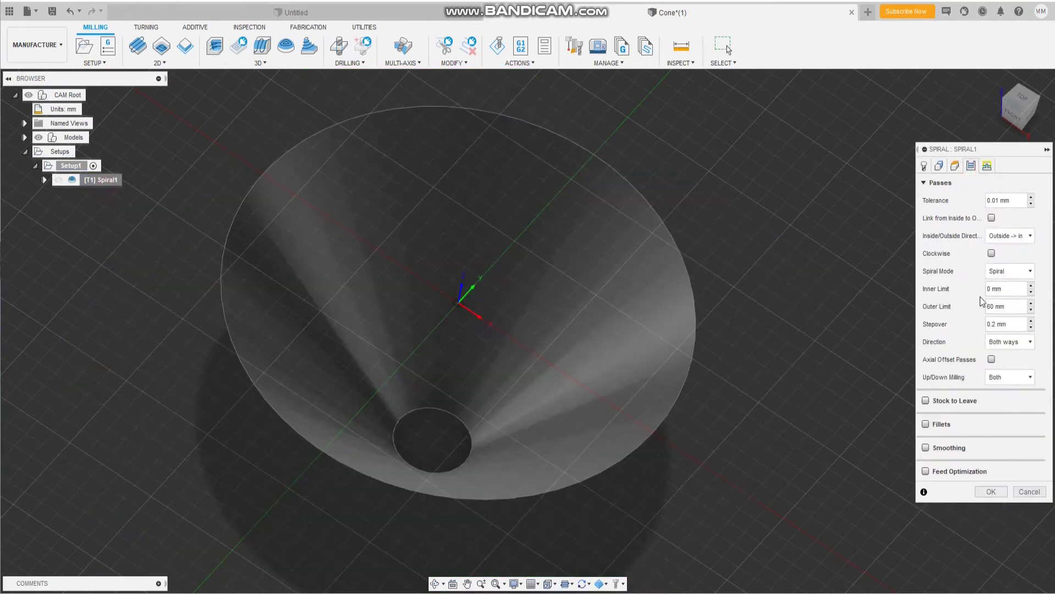
left_click_drag(994, 325, 971, 326)
left_click(989, 492)
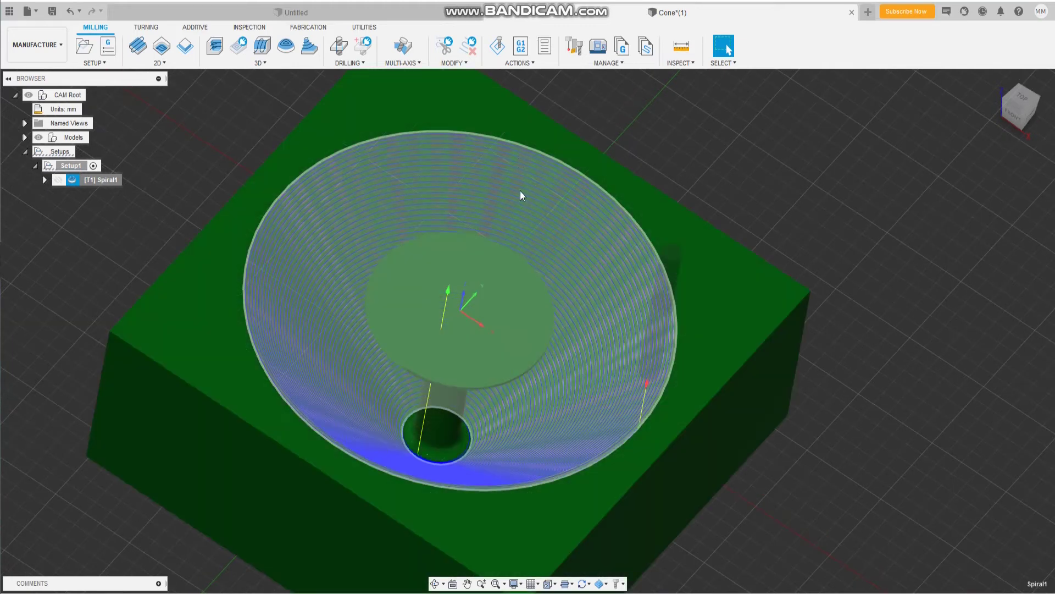
- Raise Spiral1's stepover to 3 mm and regenerate the toolpath
right_click(108, 181)
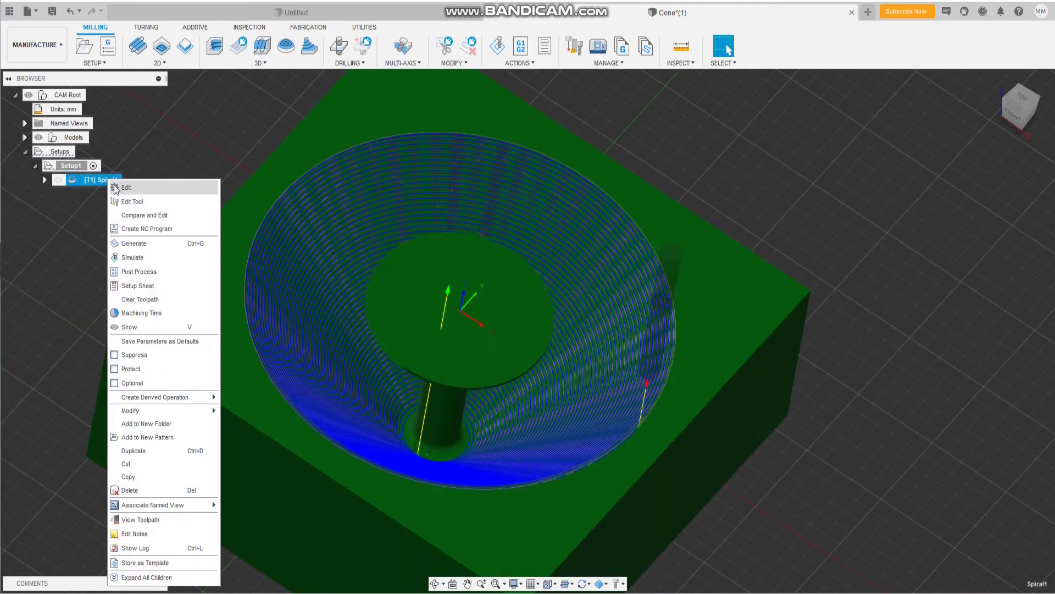
left_click(116, 185)
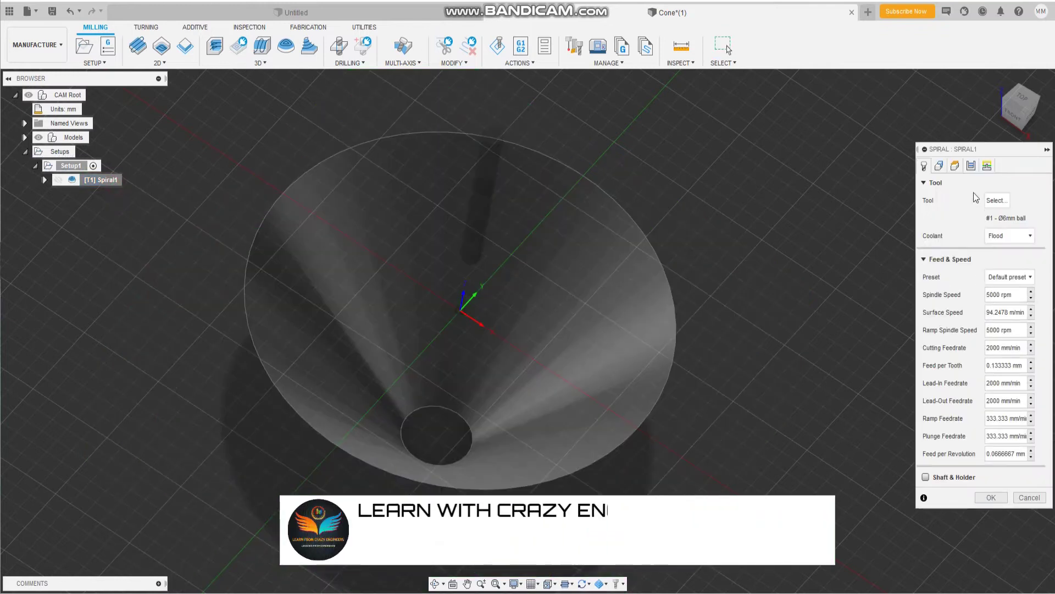
left_click(971, 165)
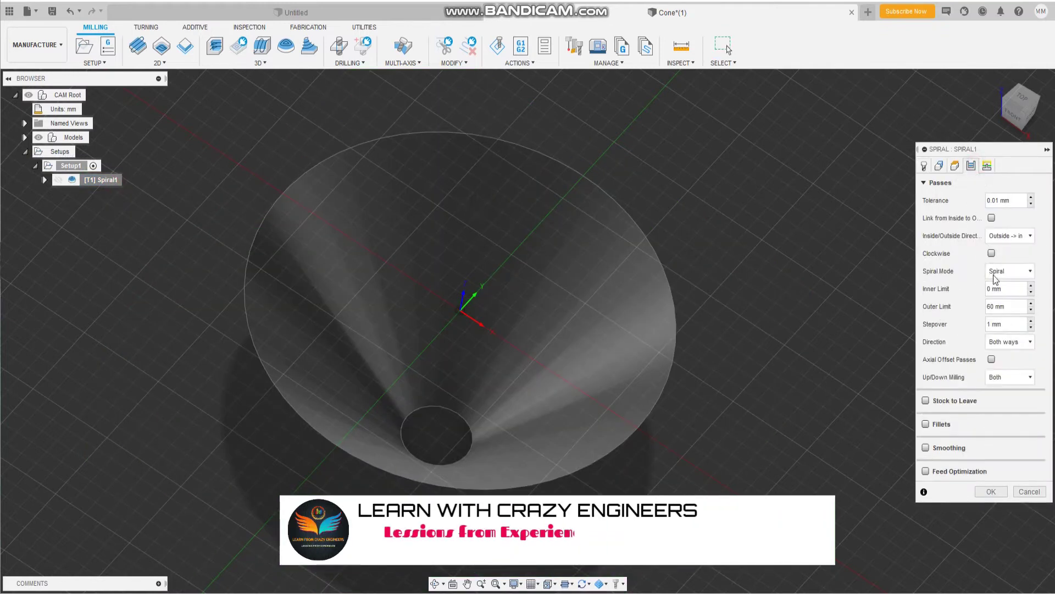
left_click(1031, 322)
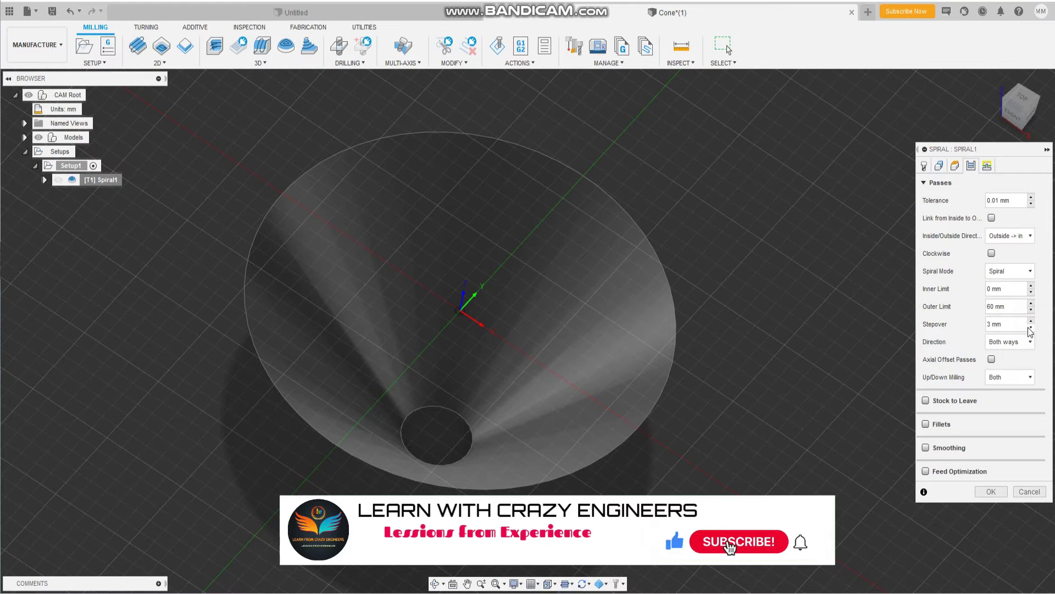
left_click(984, 492)
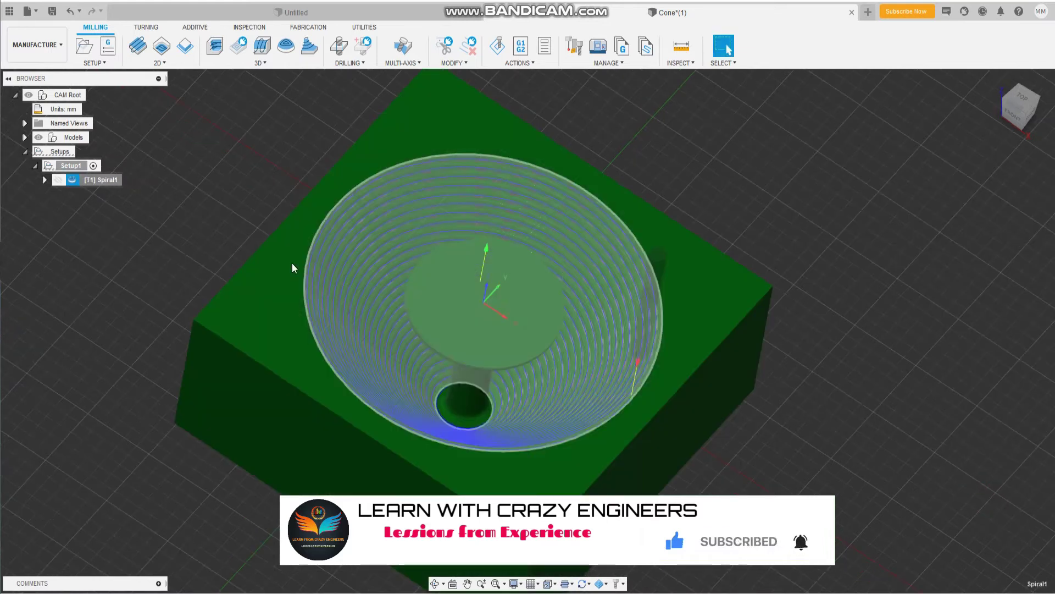
right_click(96, 180)
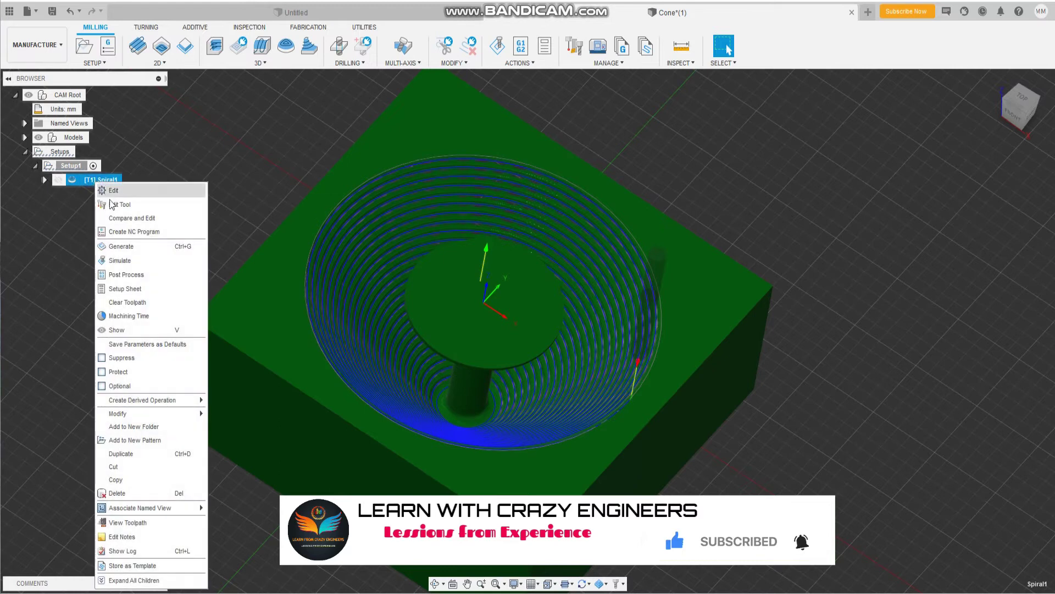
- Simulate the 3 mm-stepover Spiral1, reviewing stock, statistics and info, then close it
left_click(119, 261)
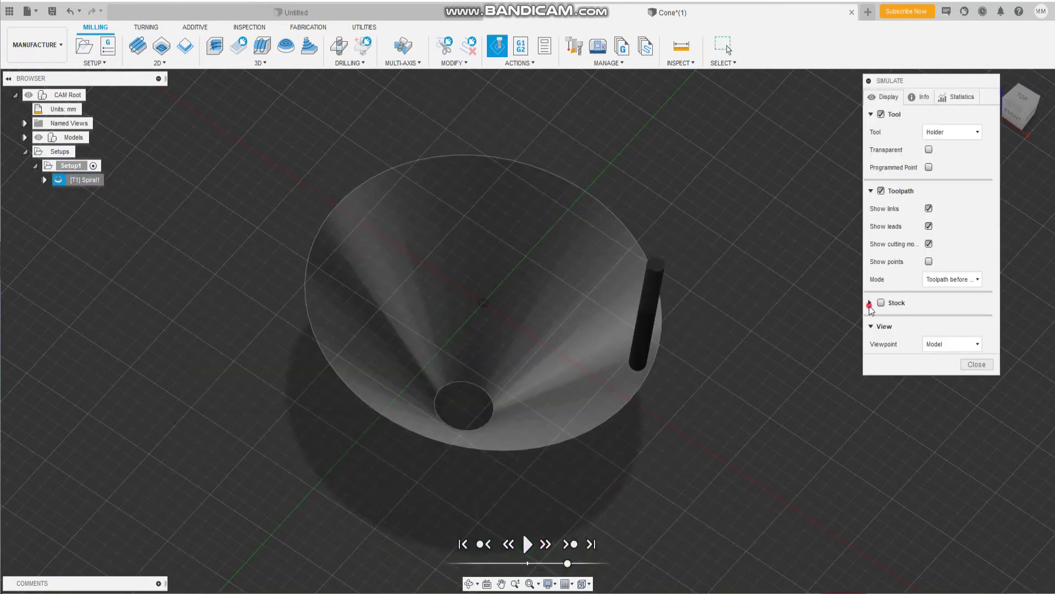
left_click(869, 304)
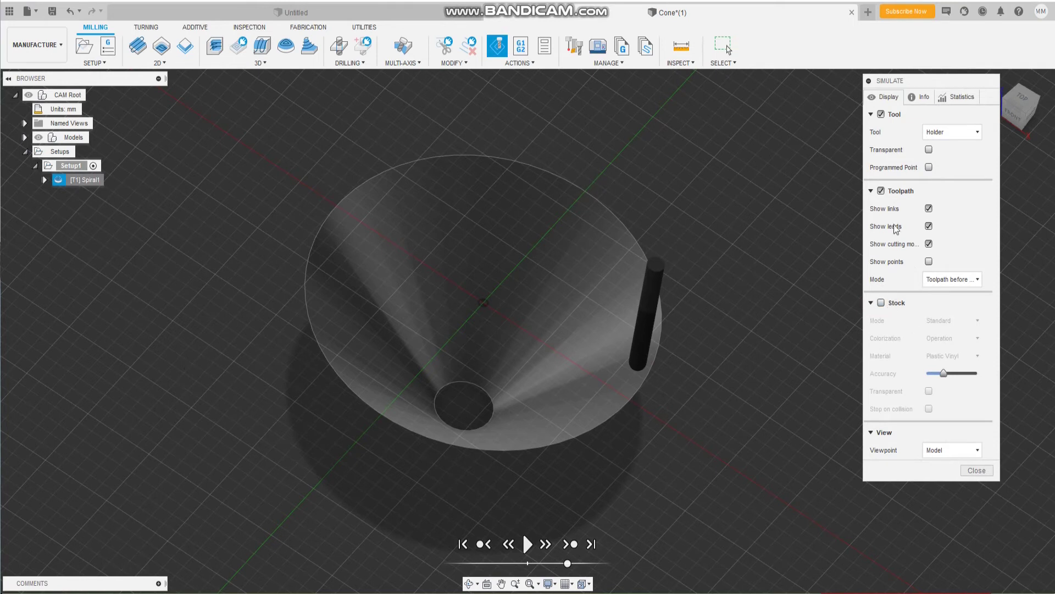
left_click(961, 98)
left_click(921, 96)
left_click(885, 97)
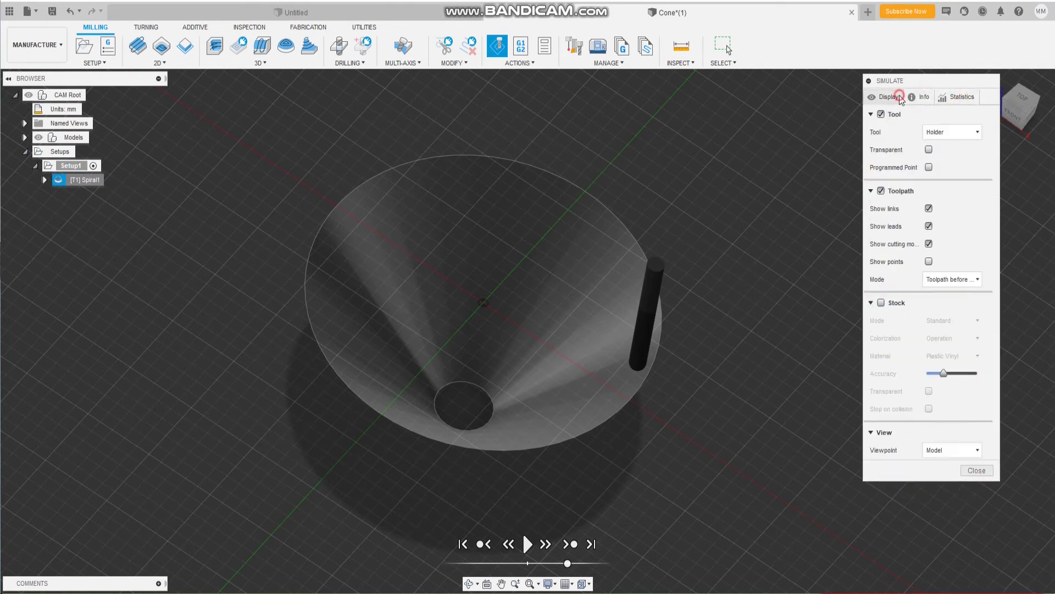
left_click(527, 545)
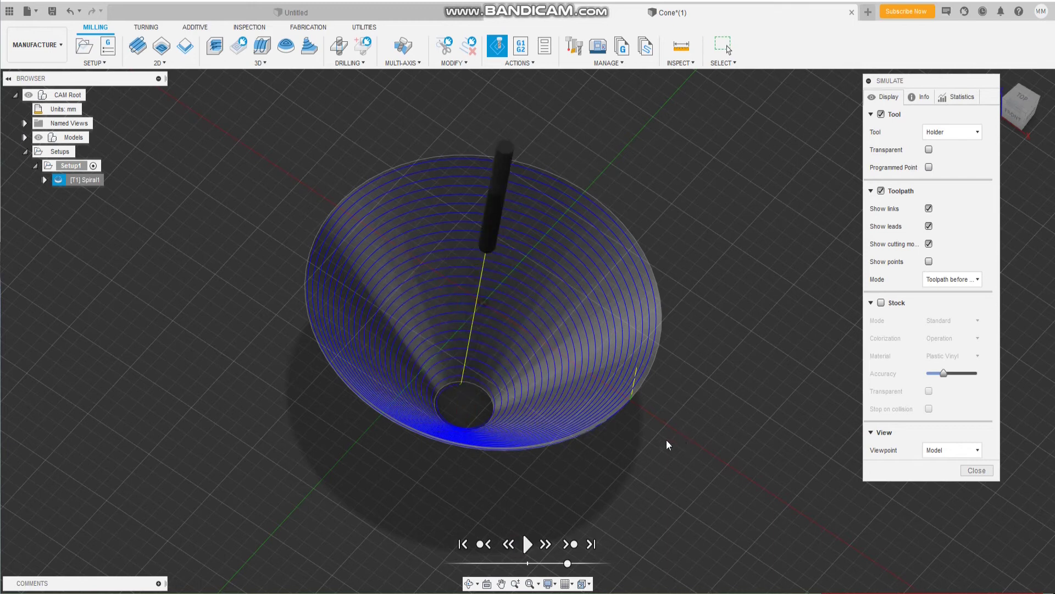
left_click(969, 471)
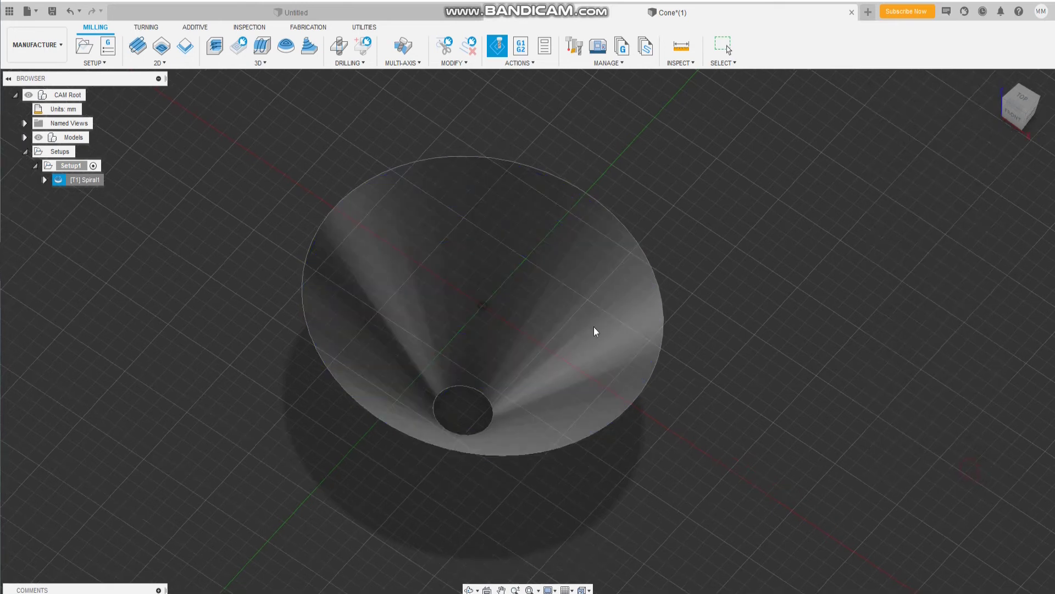
left_click(107, 181)
right_click(106, 190)
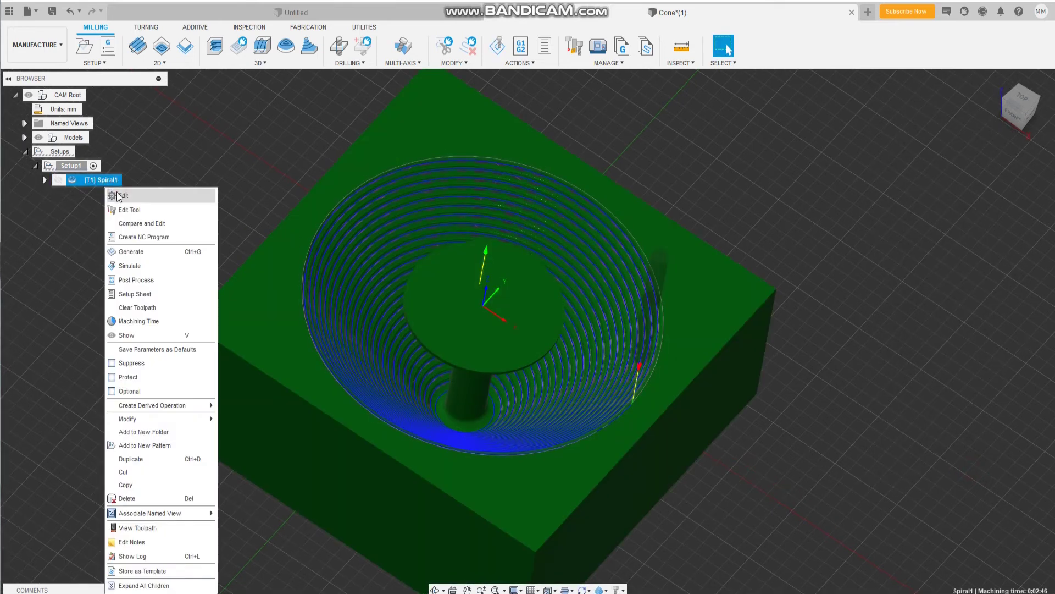
- Change Spiral1's direction to Inside -> out and regenerate it
left_click(118, 196)
left_click(971, 165)
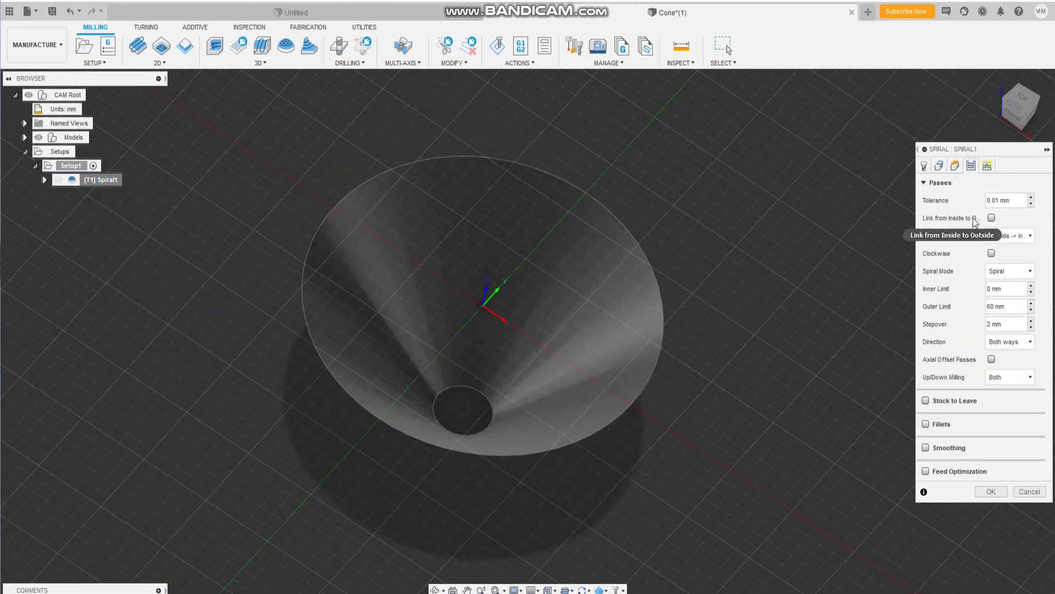
left_click(1006, 238)
left_click(983, 278)
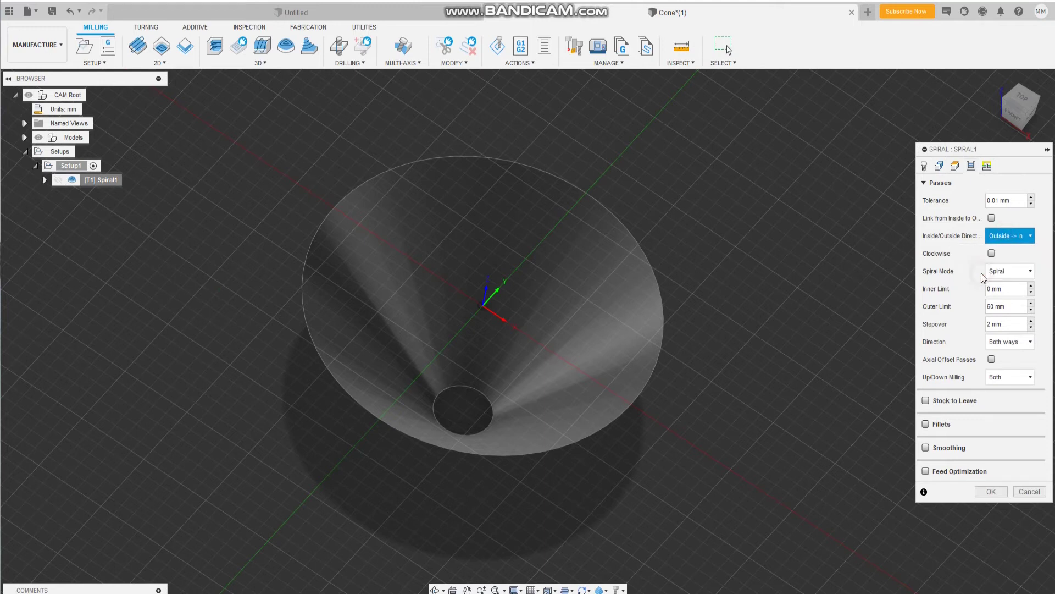
left_click(984, 492)
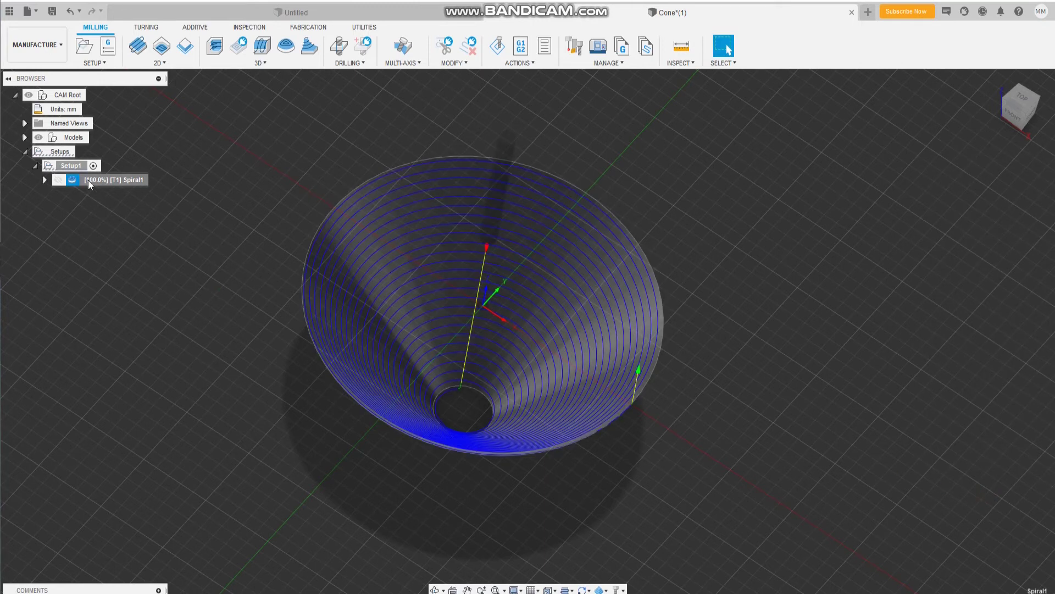
- Simulate the inside-out Spiral1 toolpath and close the simulation
right_click(90, 184)
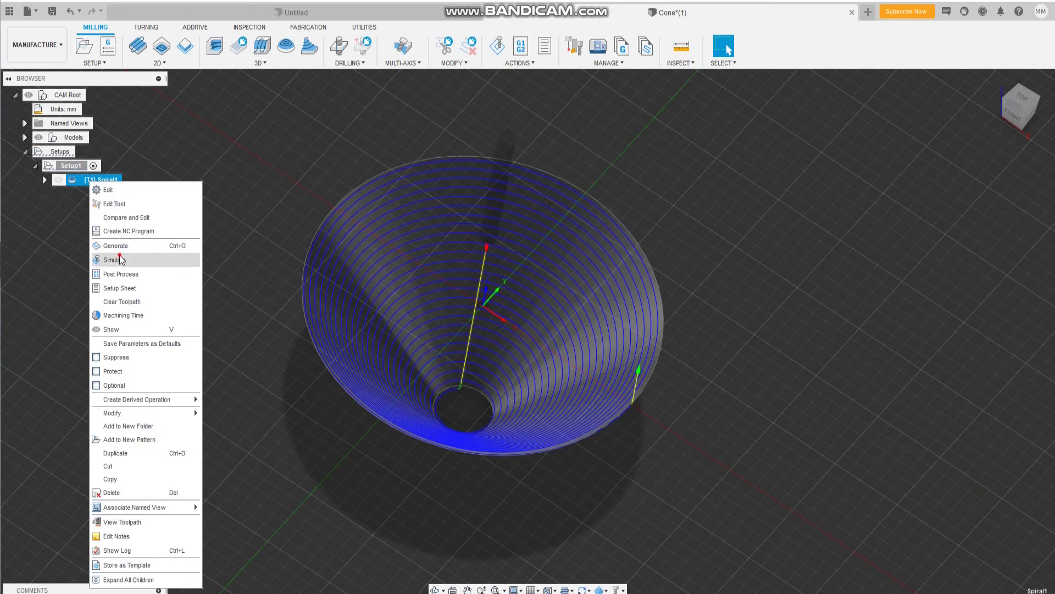
left_click(121, 260)
left_click(529, 536)
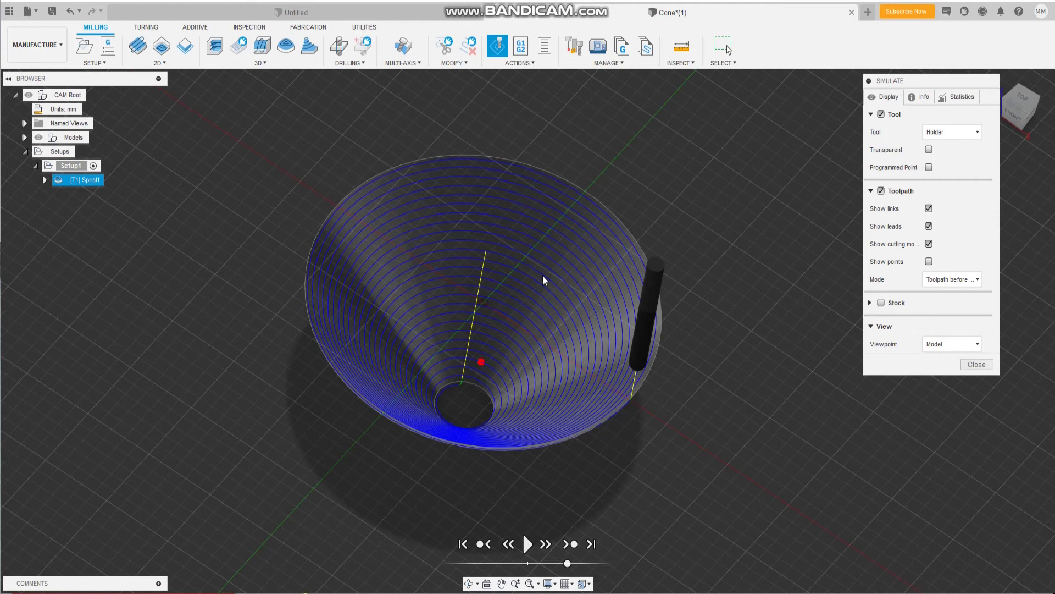
left_click(970, 364)
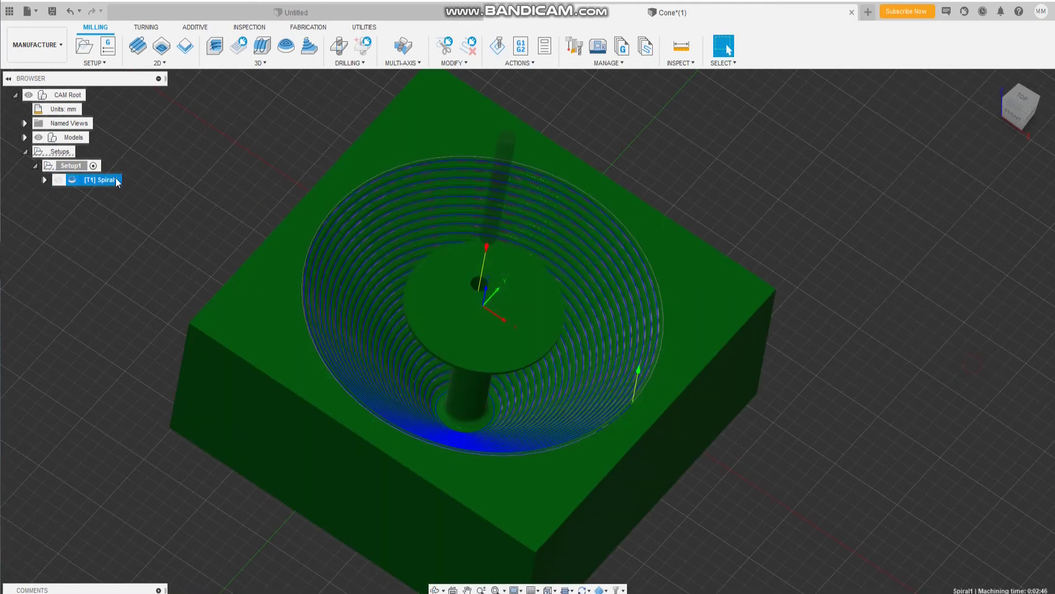
- Briefly re-open the Spiral1 simulation and close it
right_click(117, 183)
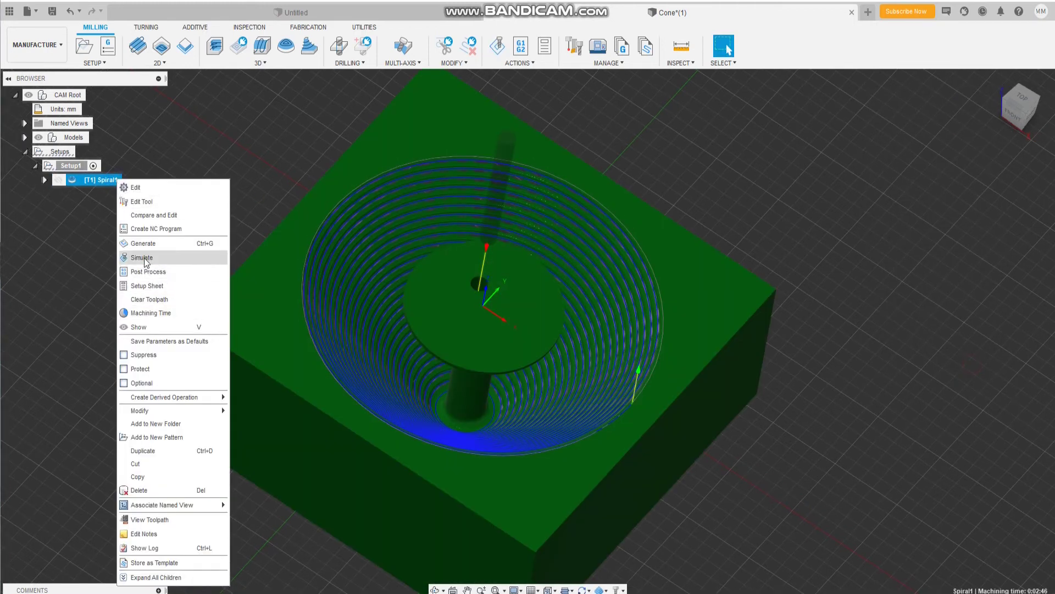
left_click(142, 257)
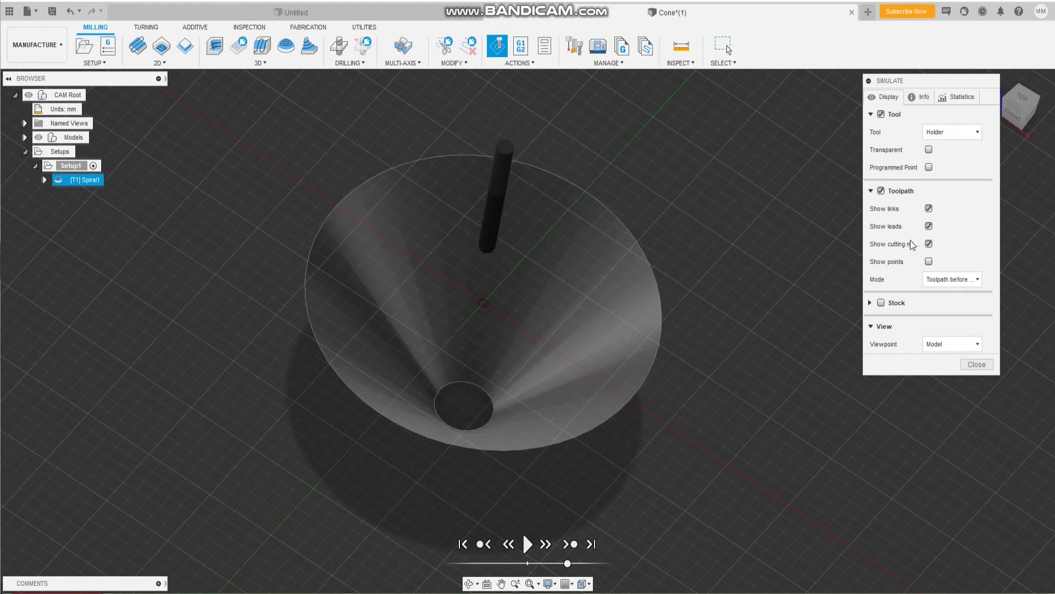
left_click(977, 363)
- Set Spiral1 back to Outside -> in at 0.2 mm stepover, smoothing off, and regenerate
right_click(106, 183)
left_click(123, 192)
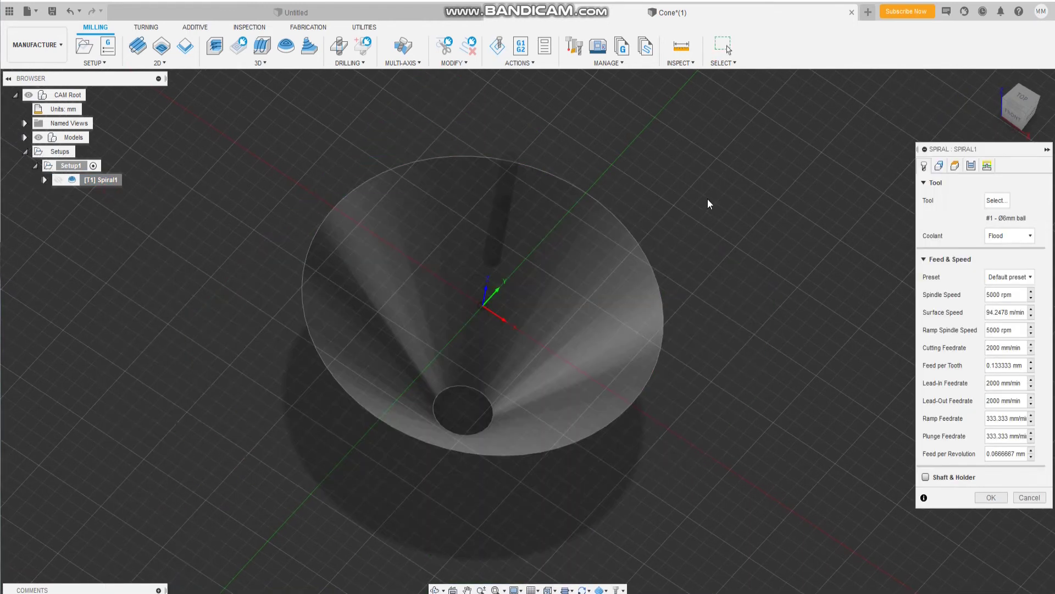
left_click(972, 166)
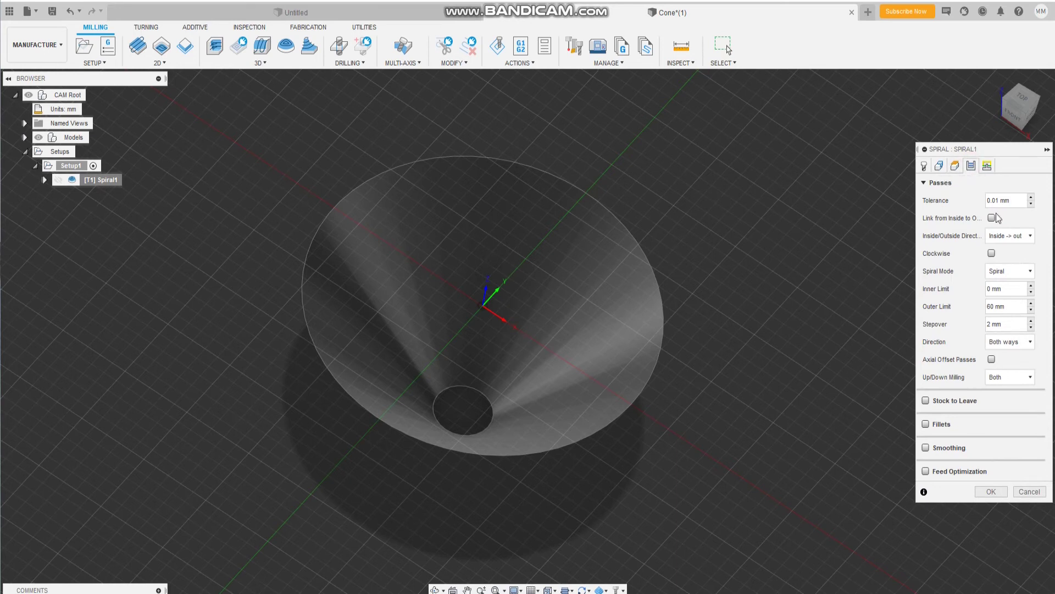
left_click(1011, 236)
left_click(987, 265)
left_click(926, 448)
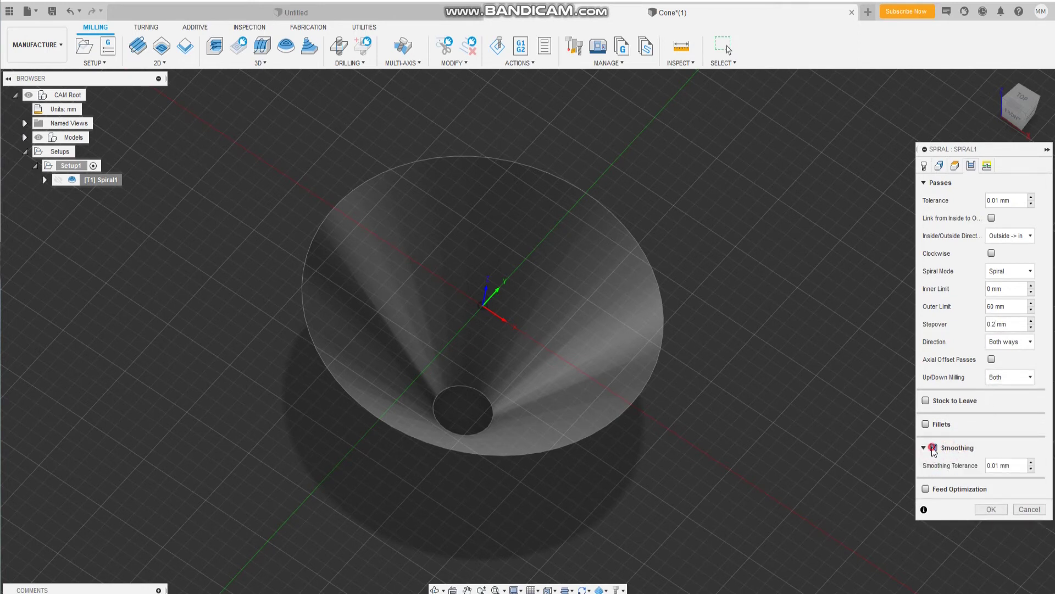
left_click(933, 448)
left_click(985, 493)
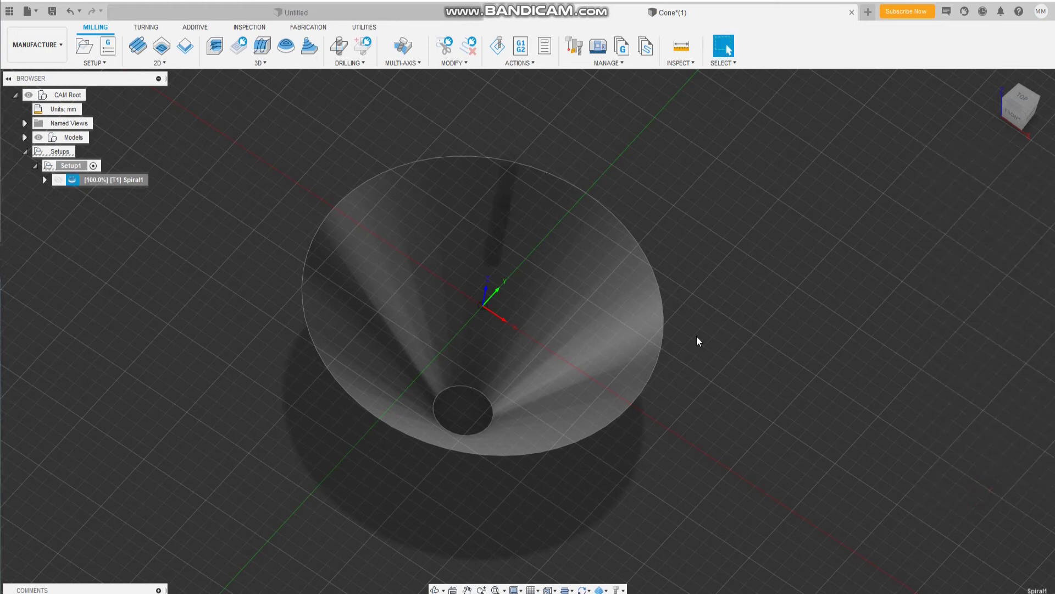
scroll(438, 368, "up", 2)
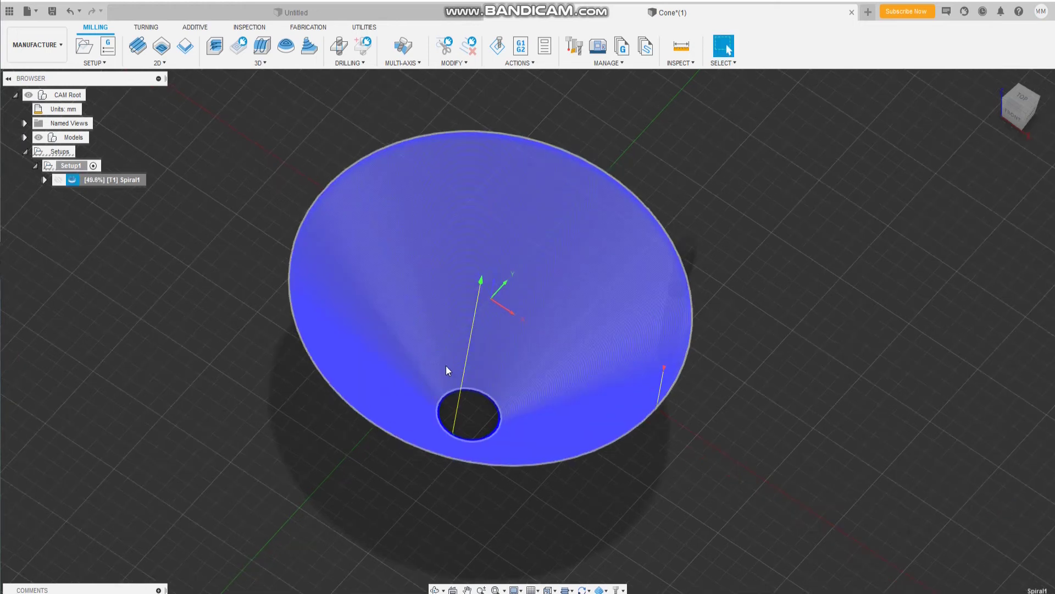
- Simulate Spiral1 and play the dense toolpath across the whole cone
scroll(441, 365, "down", 3)
right_click(124, 185)
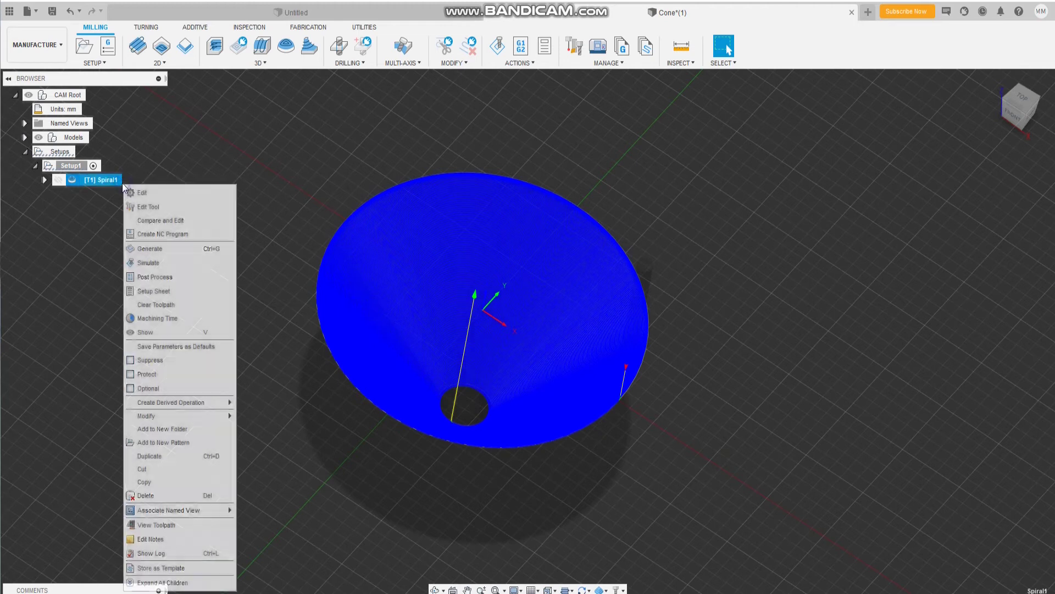
left_click(152, 270)
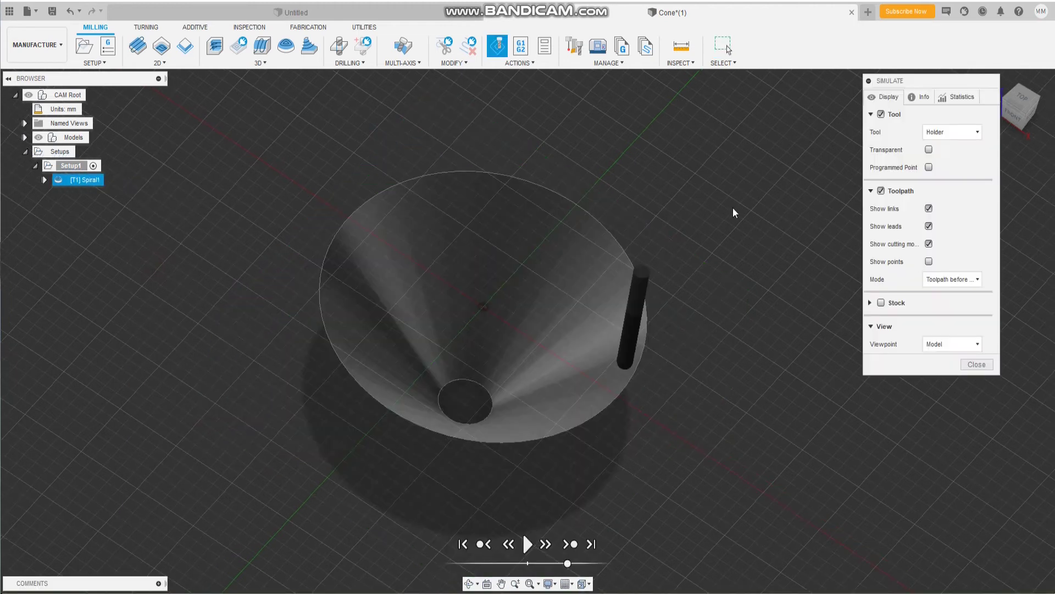
left_click(527, 544)
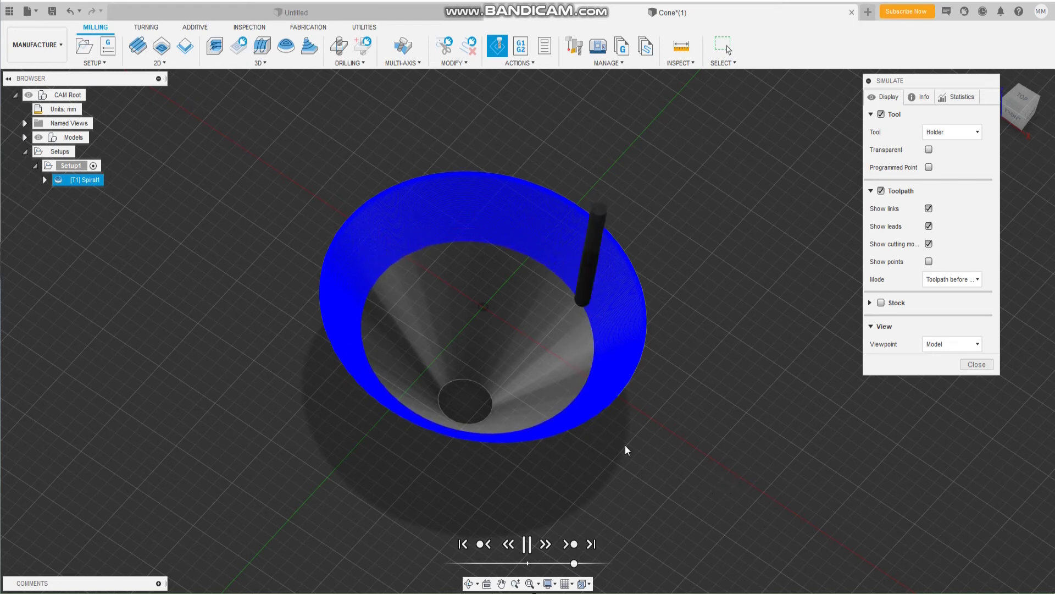
- Zoom in to inspect the cone's bottom hole, then close the simulation
scroll(575, 351, "up", 2)
scroll(580, 333, "up", 2)
scroll(583, 330, "up", 2)
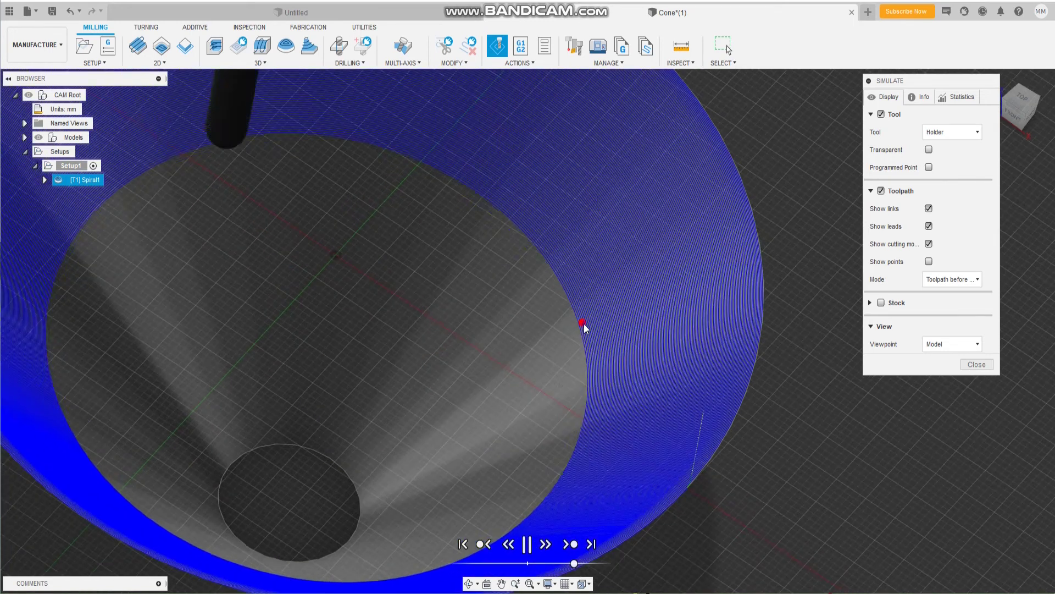
scroll(586, 324, "down", 3)
scroll(586, 323, "down", 1)
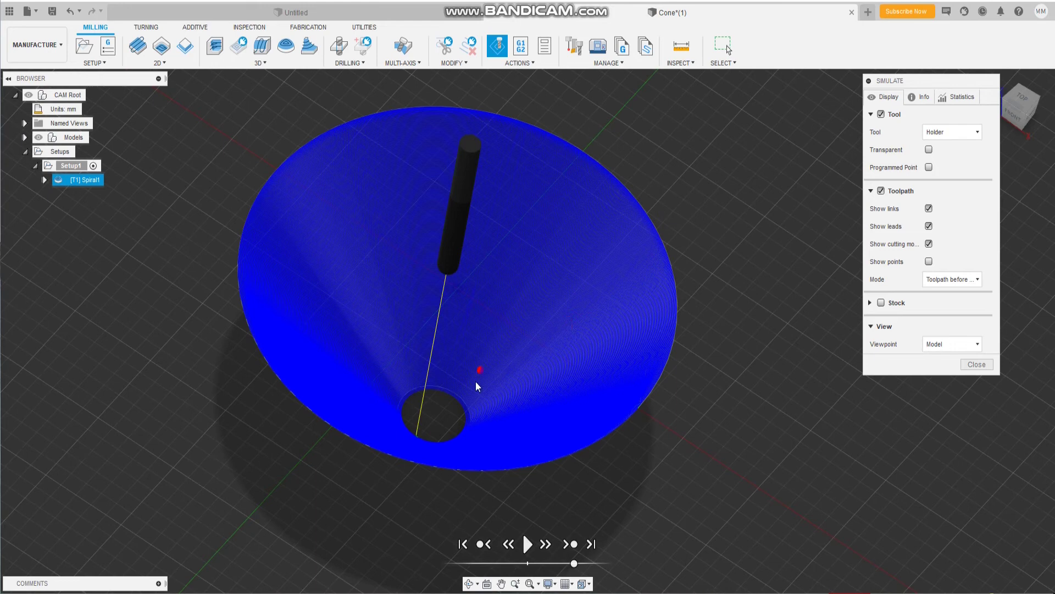
scroll(404, 404, "up", 3)
scroll(406, 386, "up", 2)
scroll(405, 385, "up", 2)
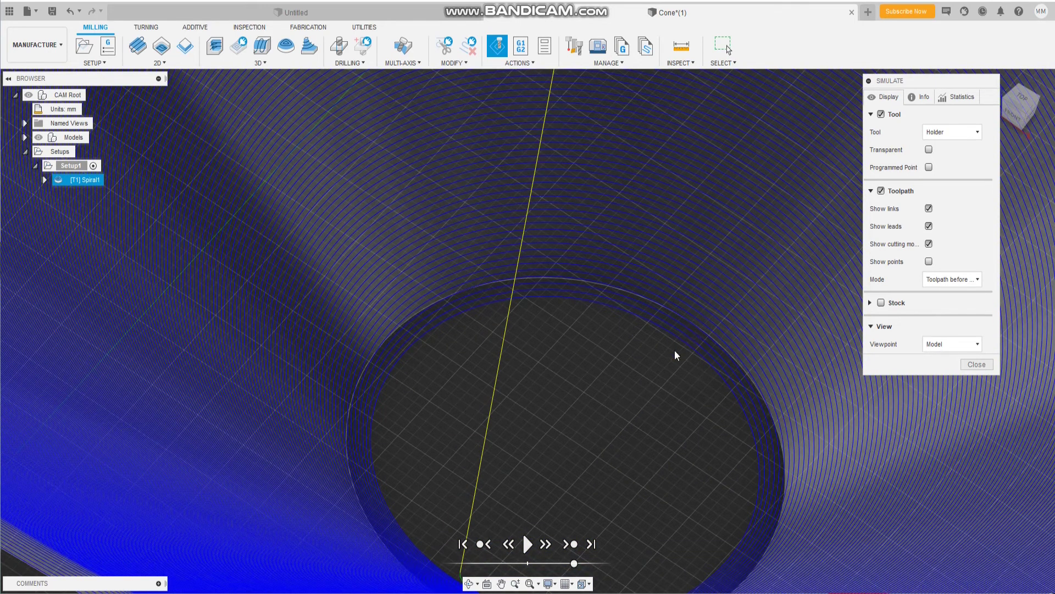
scroll(667, 363, "down", 3)
scroll(664, 364, "down", 1)
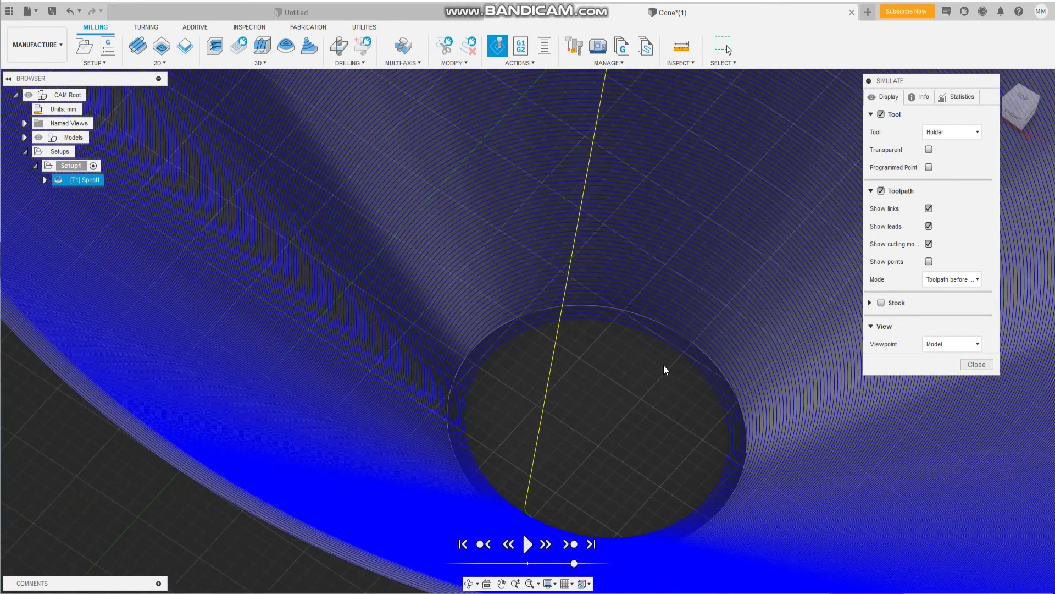
left_click(963, 363)
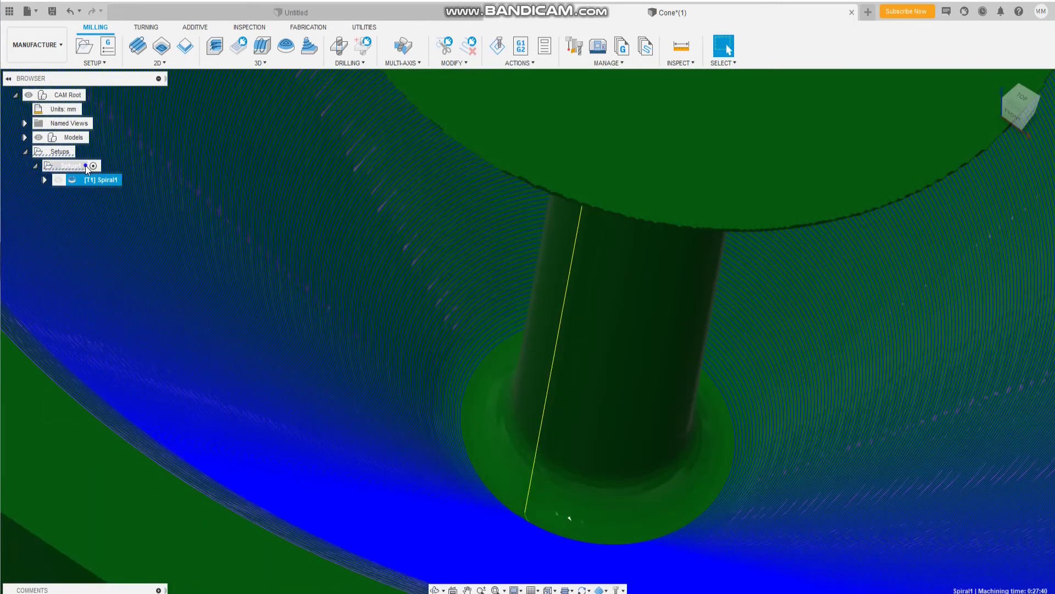
right_click(77, 166)
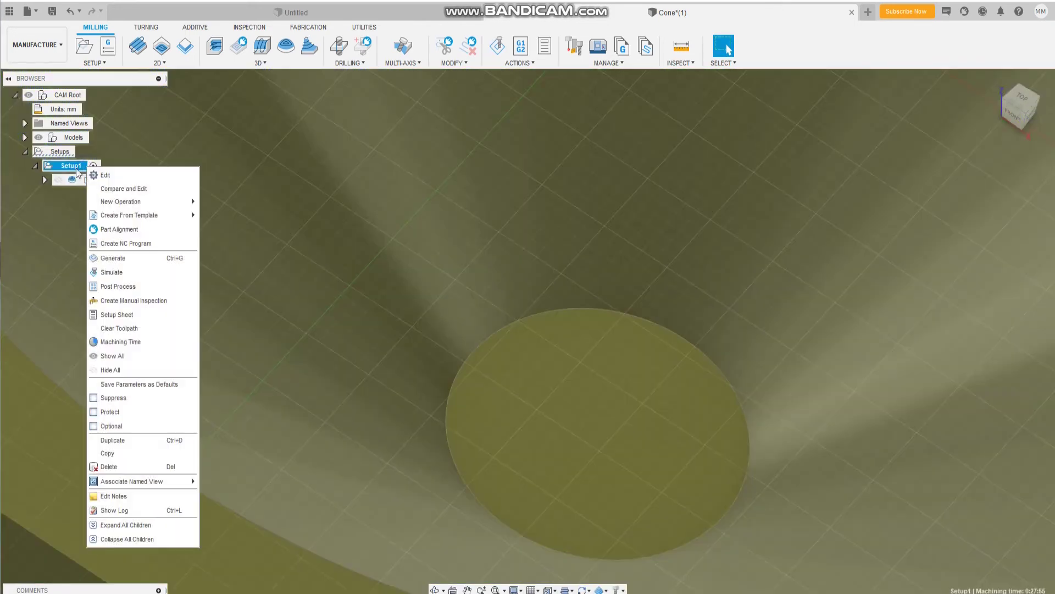
- Make Spiral1 avoid the cone's circular bottom face and regenerate it
left_click(81, 184)
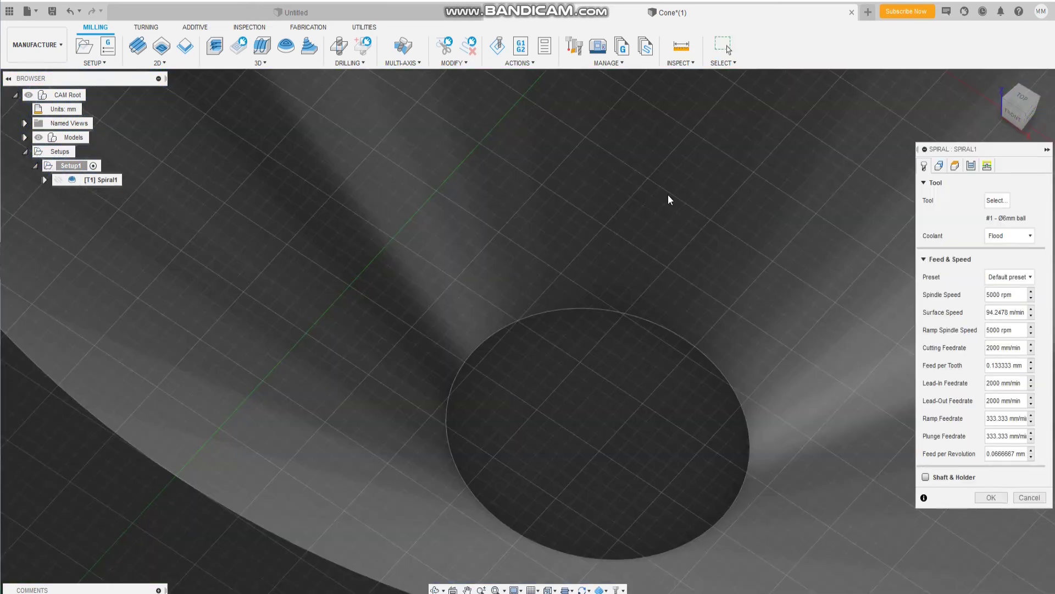
left_click(955, 166)
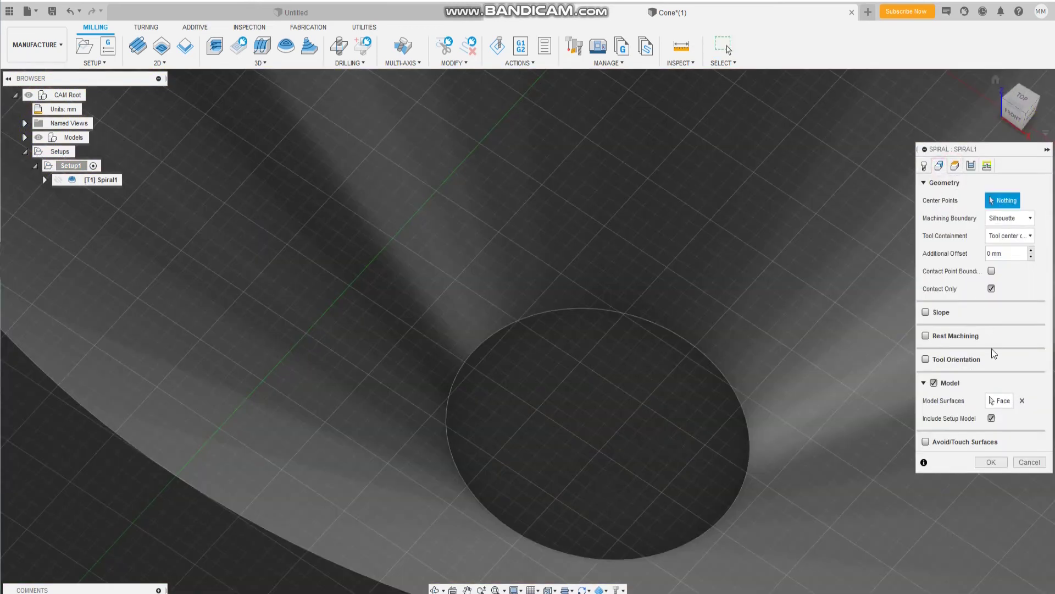
left_click(926, 443)
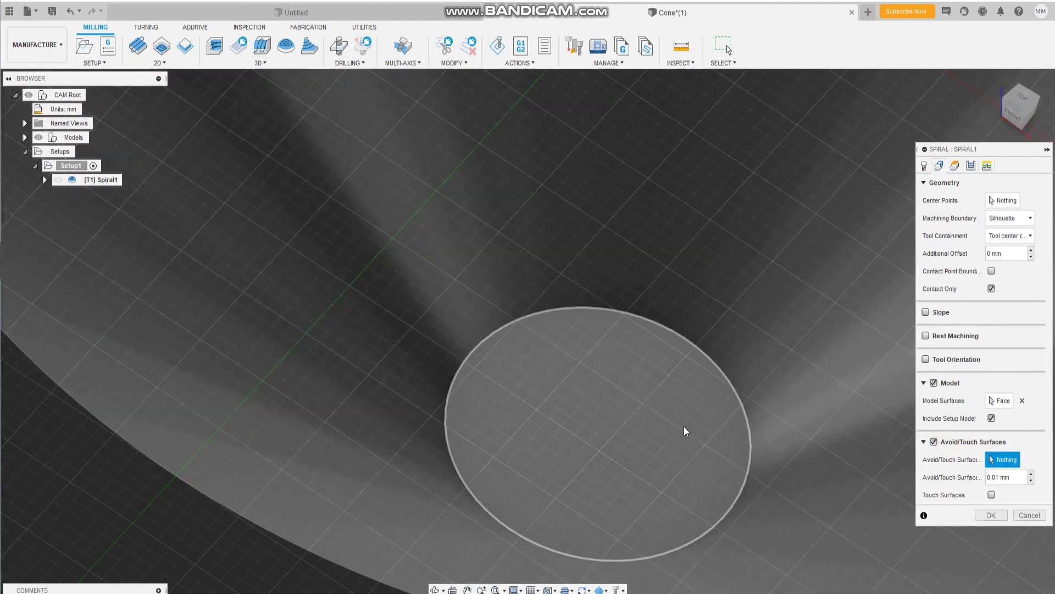
left_click(681, 423)
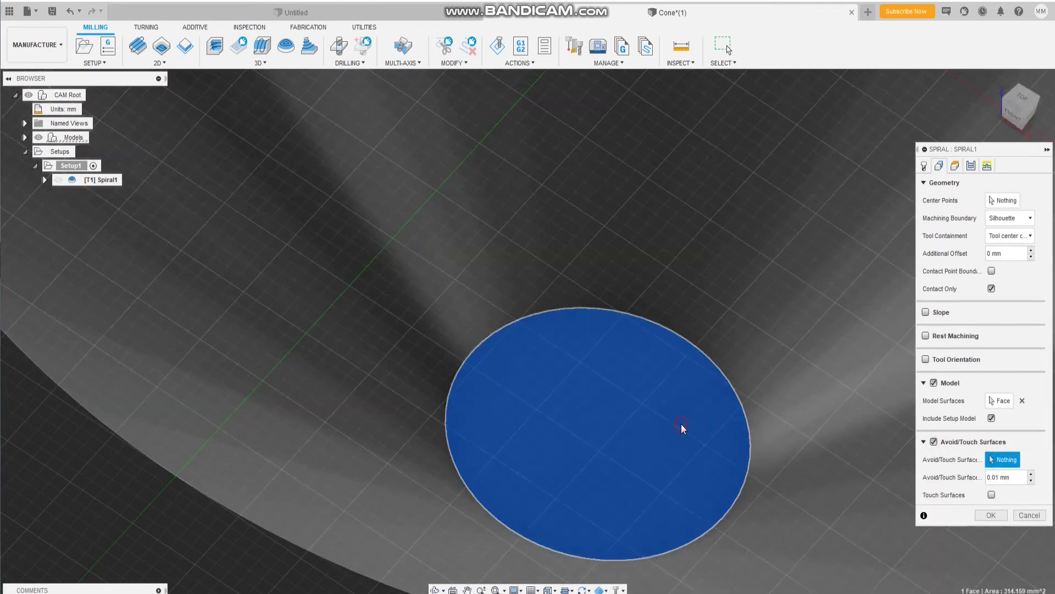
left_click(993, 512)
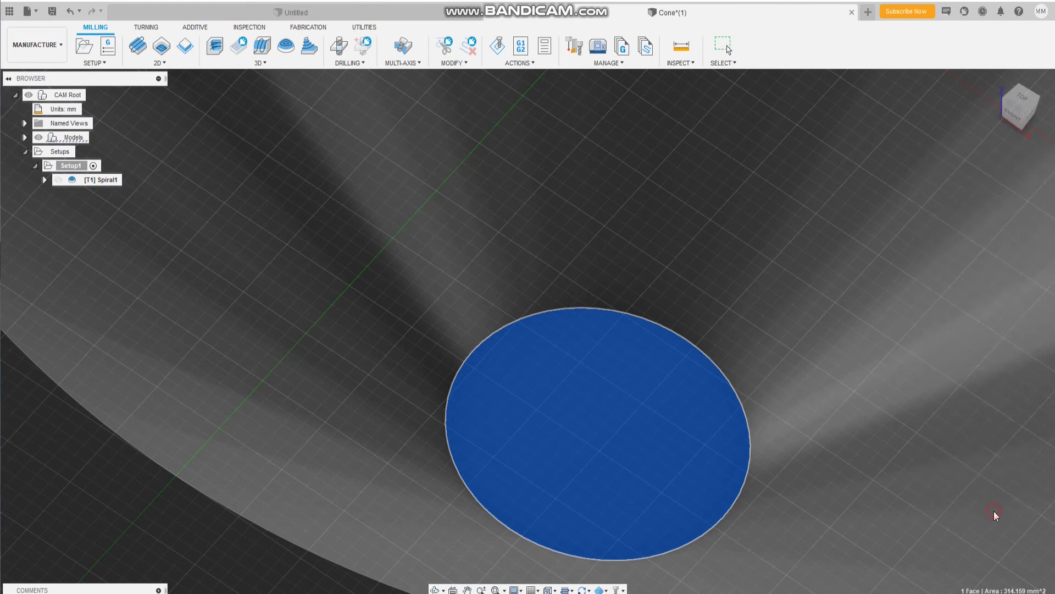
- Zoom in and out to check the untouched bottom area of the regenerated toolpath
scroll(586, 296, "up", 3)
scroll(587, 288, "up", 2)
scroll(578, 258, "up", 2)
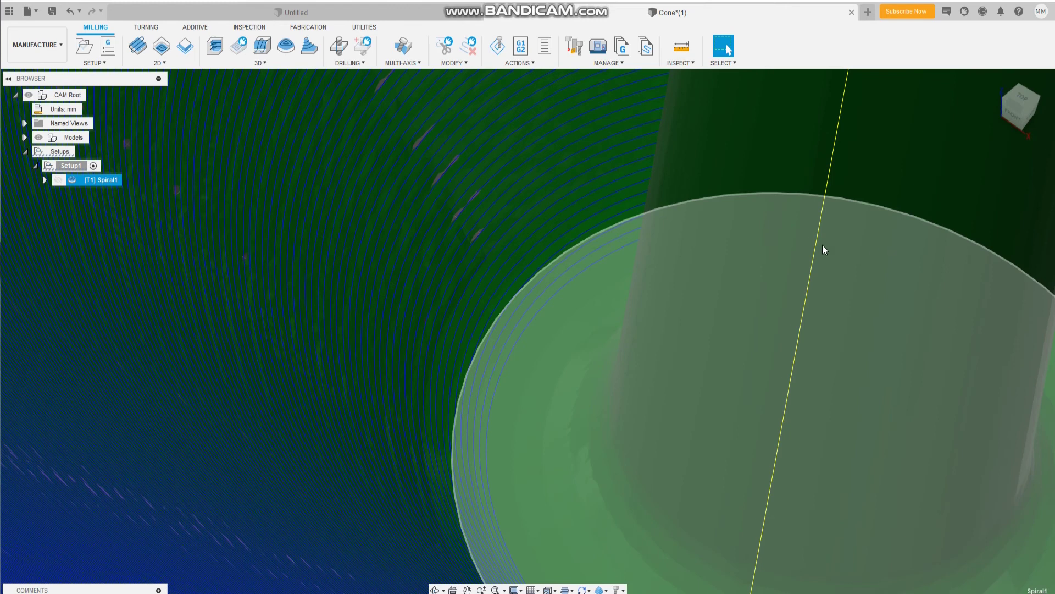
scroll(715, 250, "down", 2)
scroll(605, 269, "down", 2)
scroll(330, 247, "down", 3)
scroll(154, 215, "down", 2)
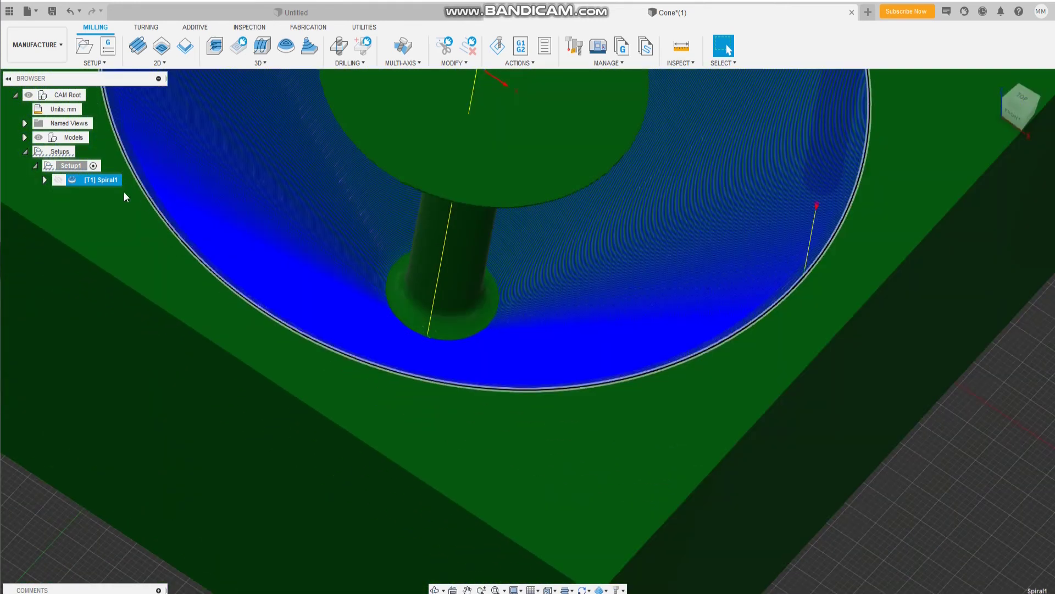
right_click(103, 179)
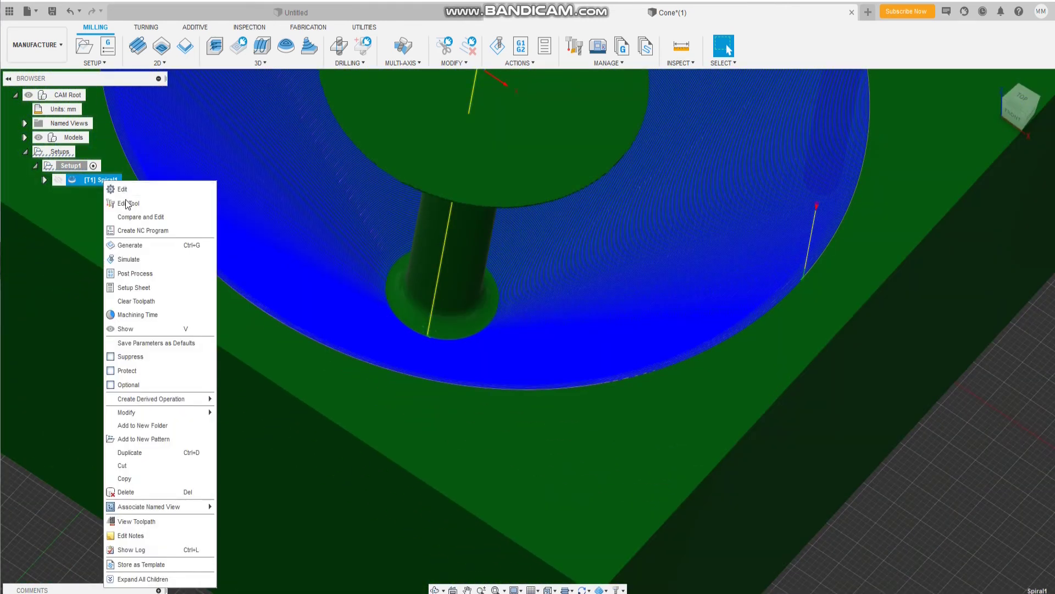
- Simulate the regenerated Spiral1 toolpath to completion (0:27:40 machining time), then close the simulation
left_click(136, 262)
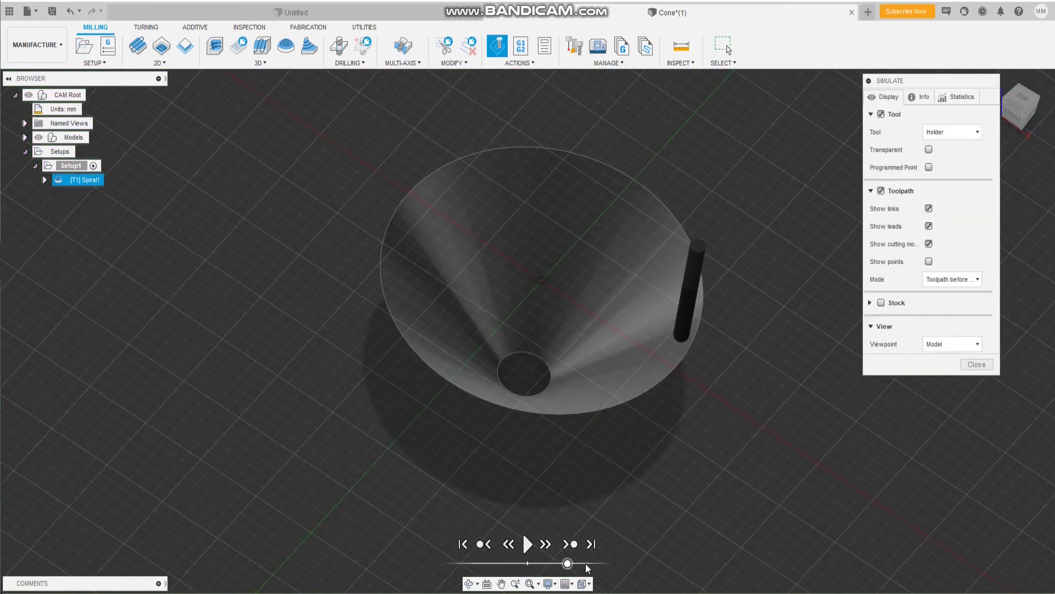
left_click(533, 545)
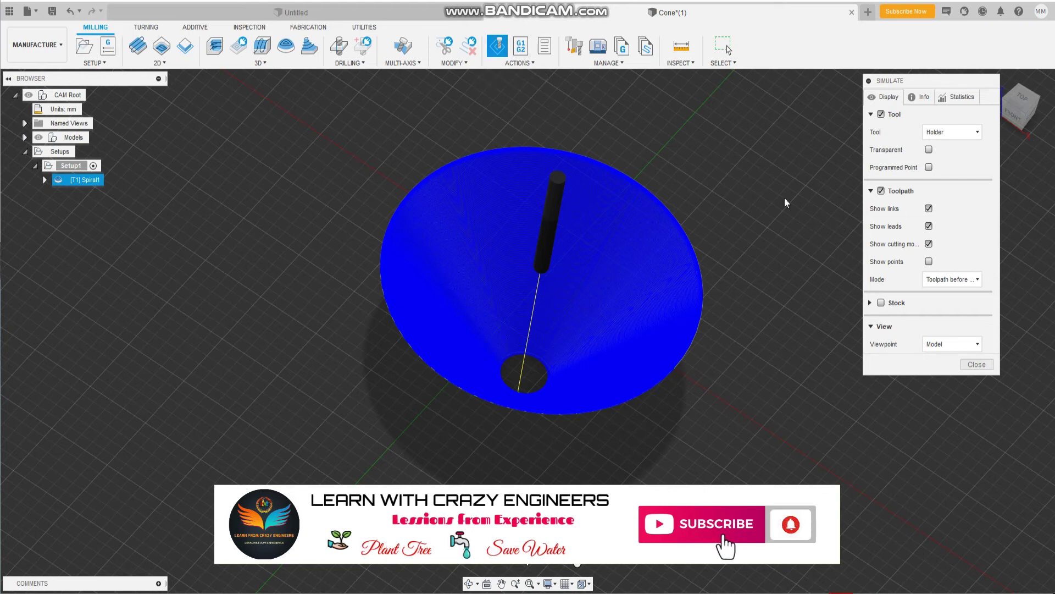
left_click(977, 364)
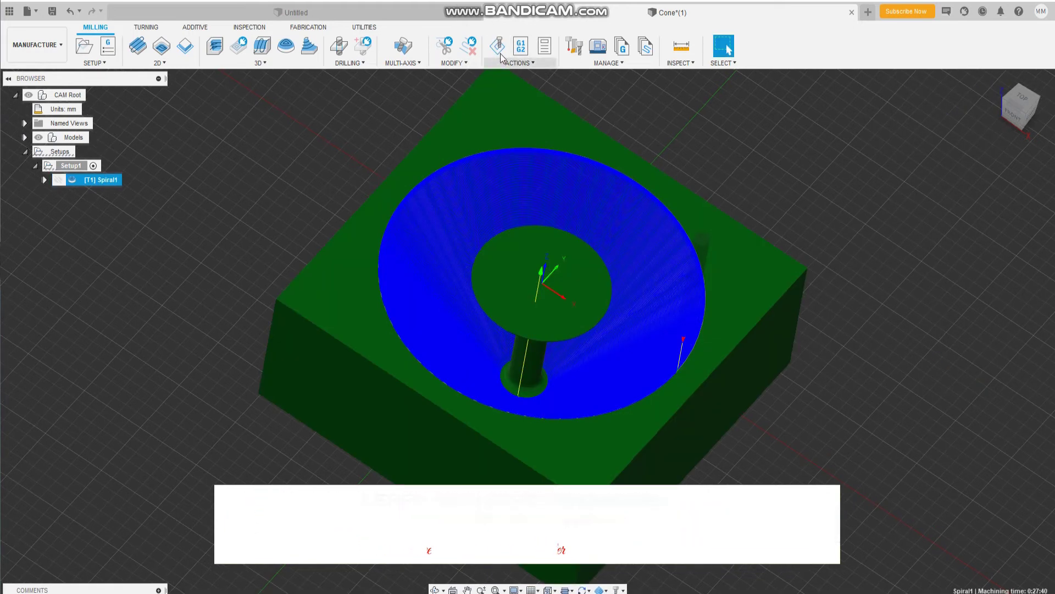
- Reopen the Spiral1 simulation, play it, rewind and restart it from the beginning
left_click(499, 48)
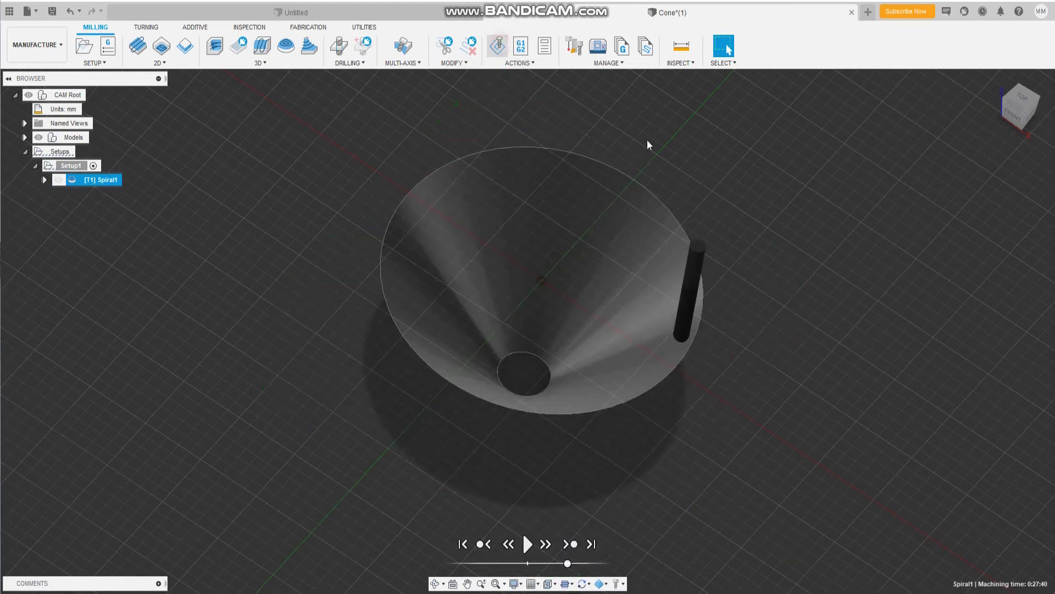
left_click(531, 542)
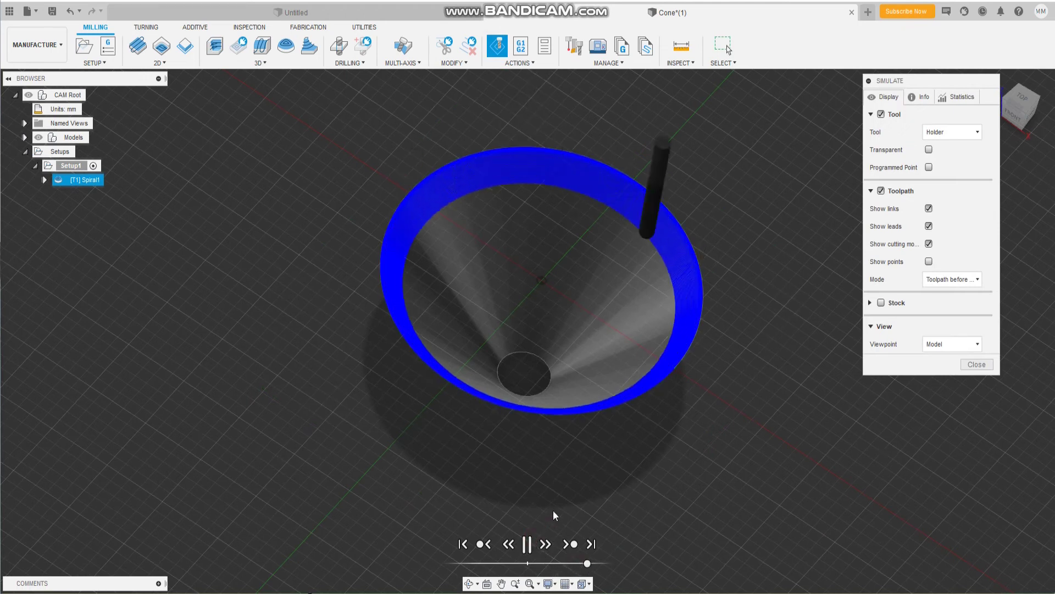
left_click_drag(580, 564, 518, 564)
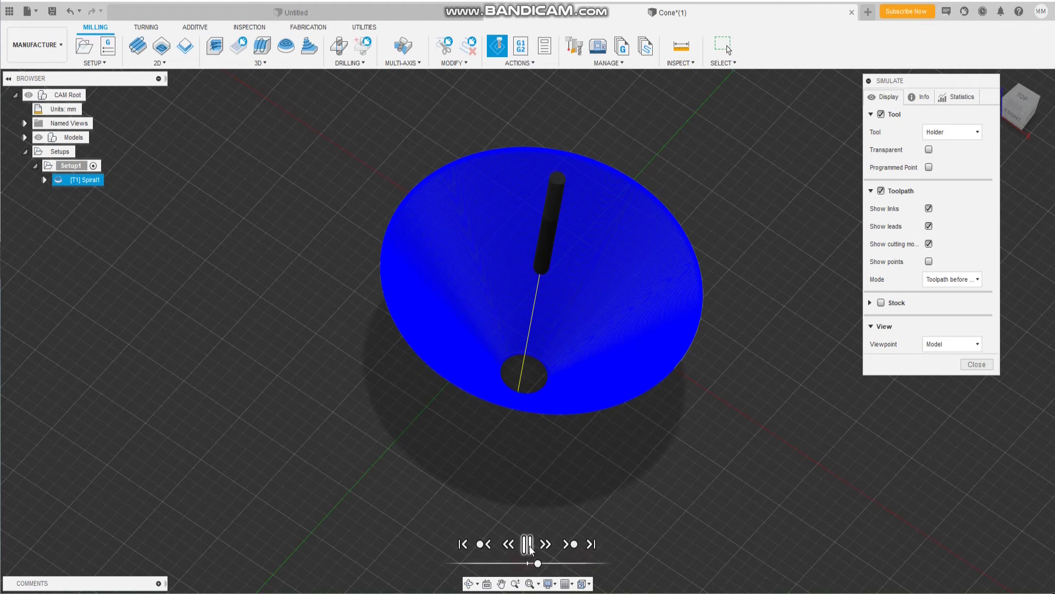
left_click(485, 547)
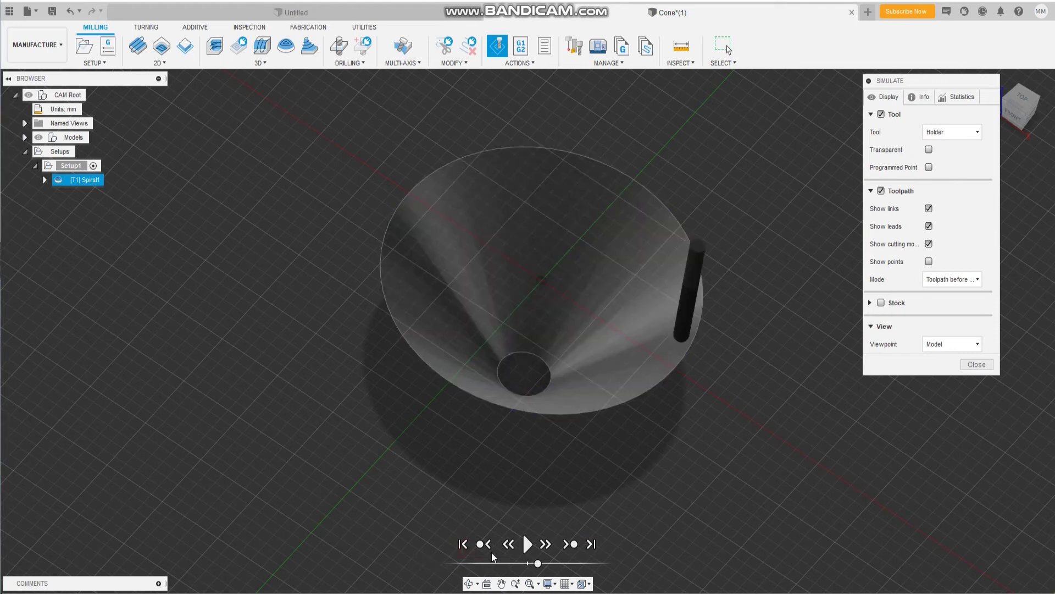
left_click(526, 544)
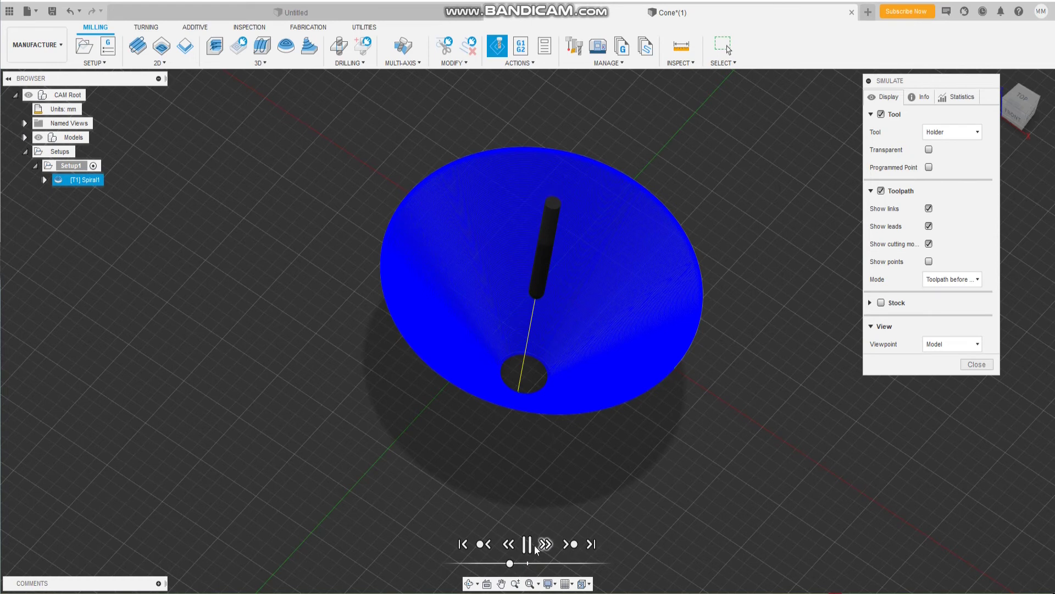
left_click(528, 544)
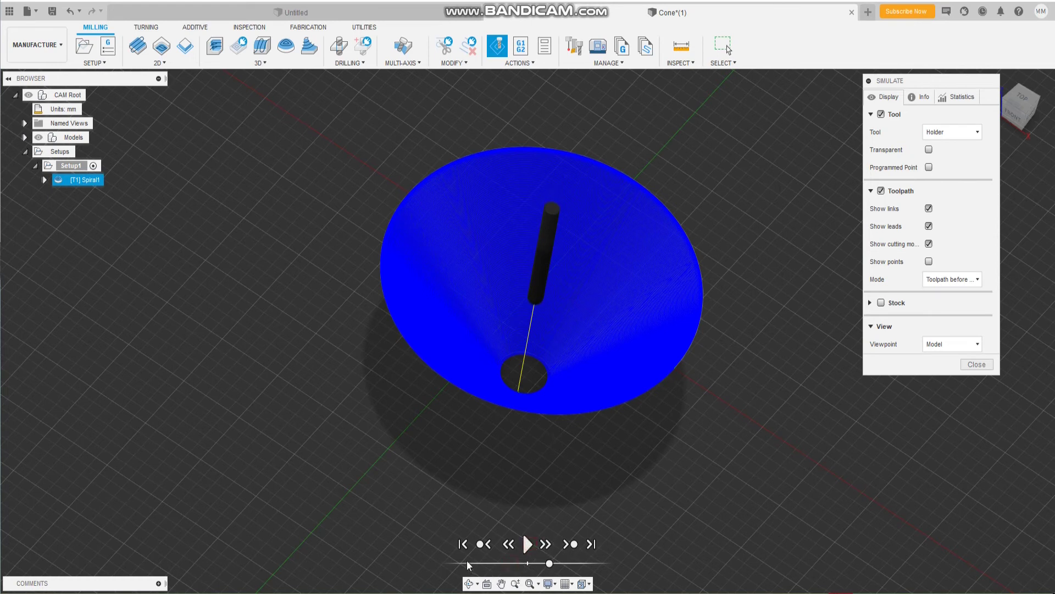
left_click(464, 545)
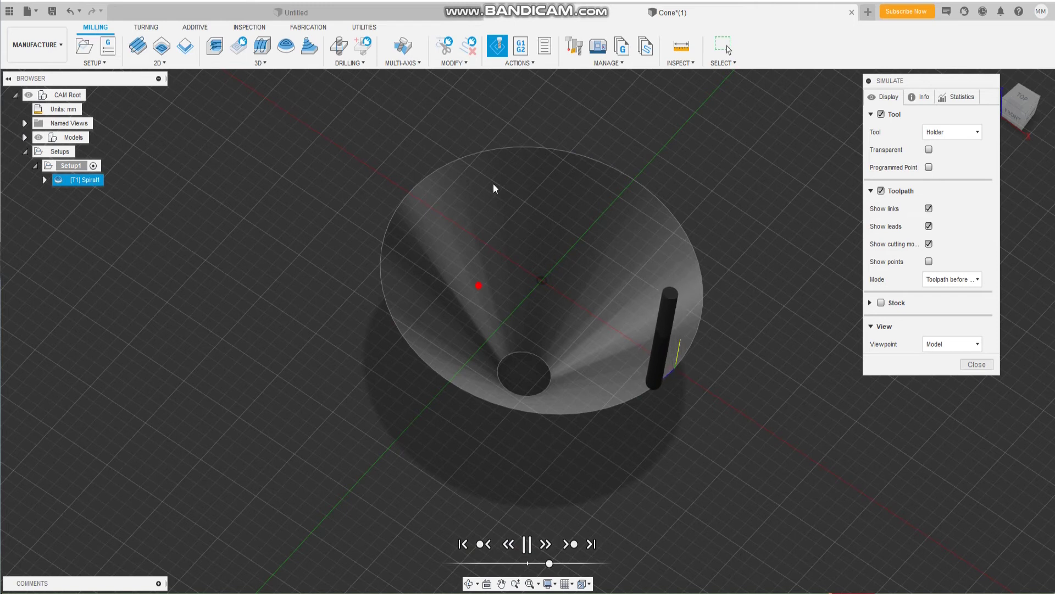
- Adjust the playback speed and scrub forward until the cutter covers the whole cone surface
left_click(561, 563)
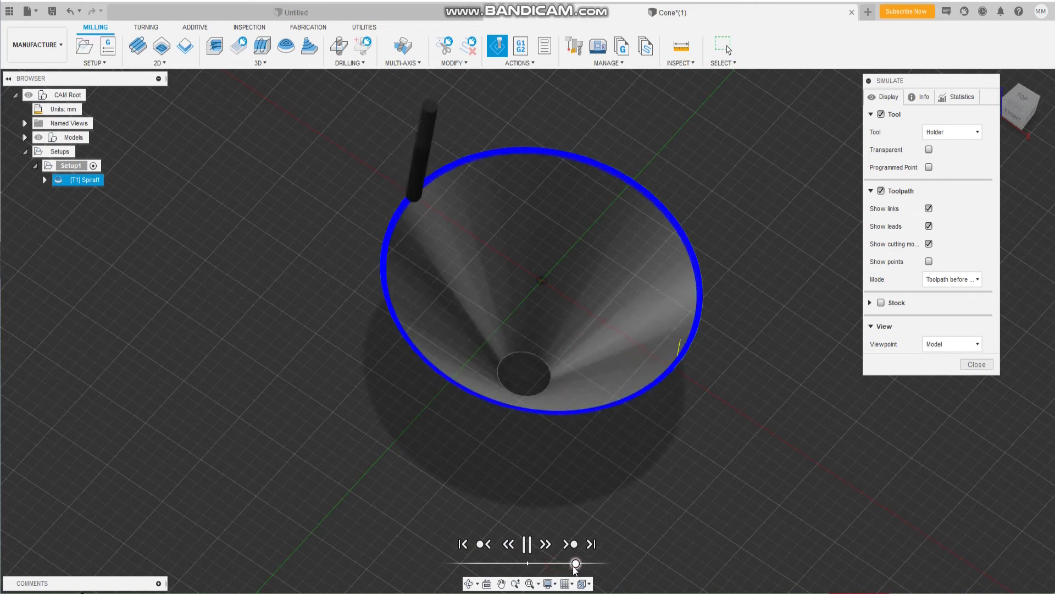
left_click_drag(559, 563, 563, 564)
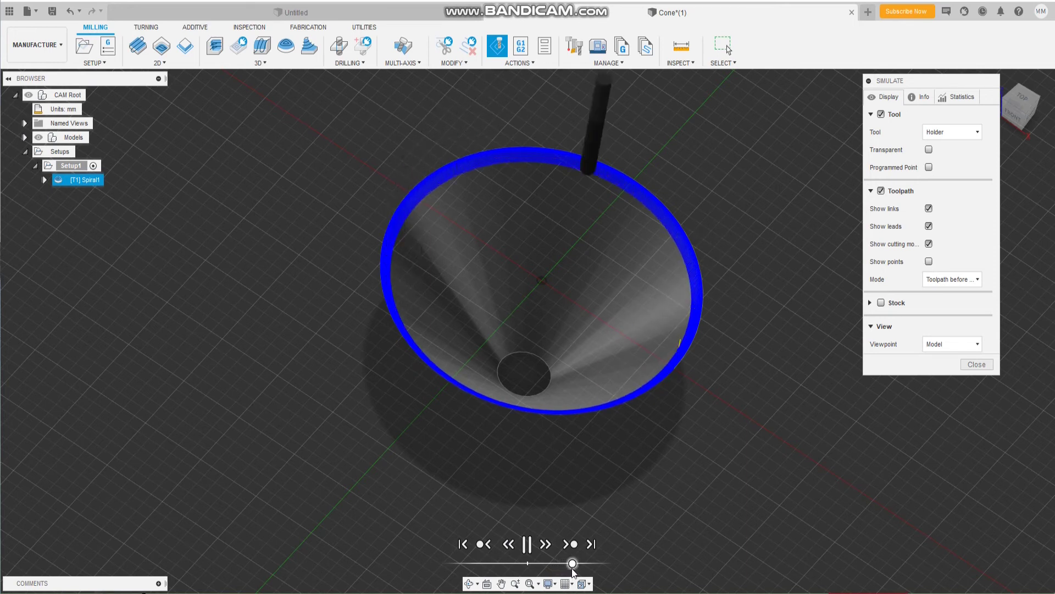
left_click_drag(563, 568, 568, 564)
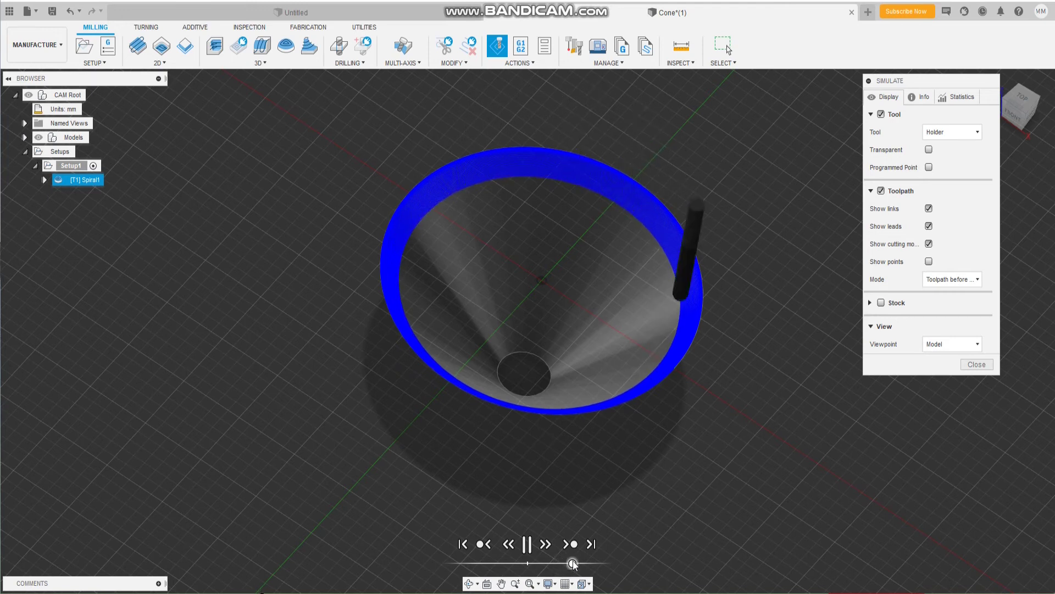
left_click_drag(568, 564, 519, 562)
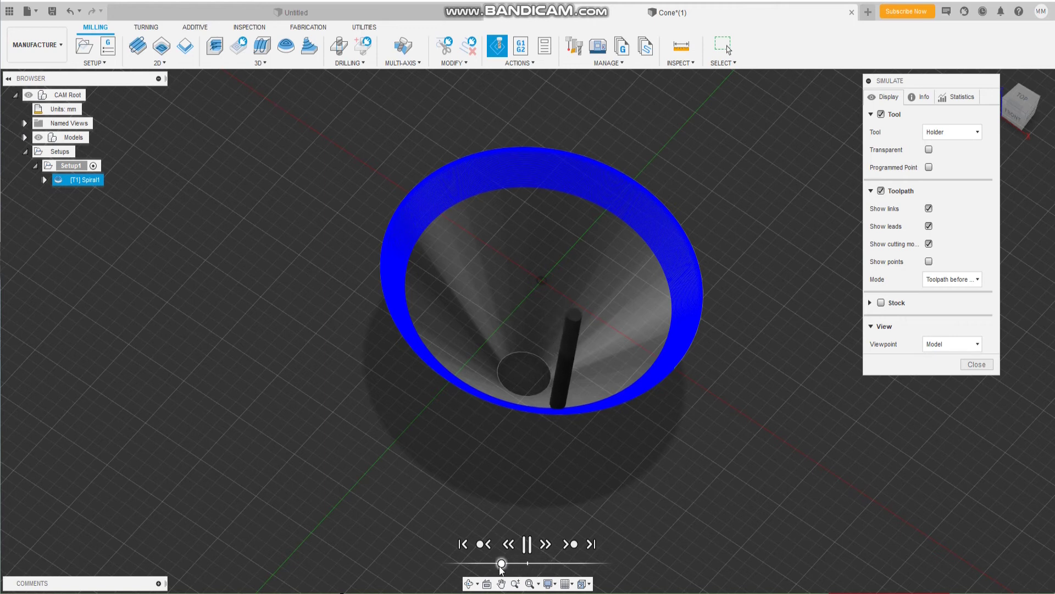
left_click_drag(531, 563, 575, 563)
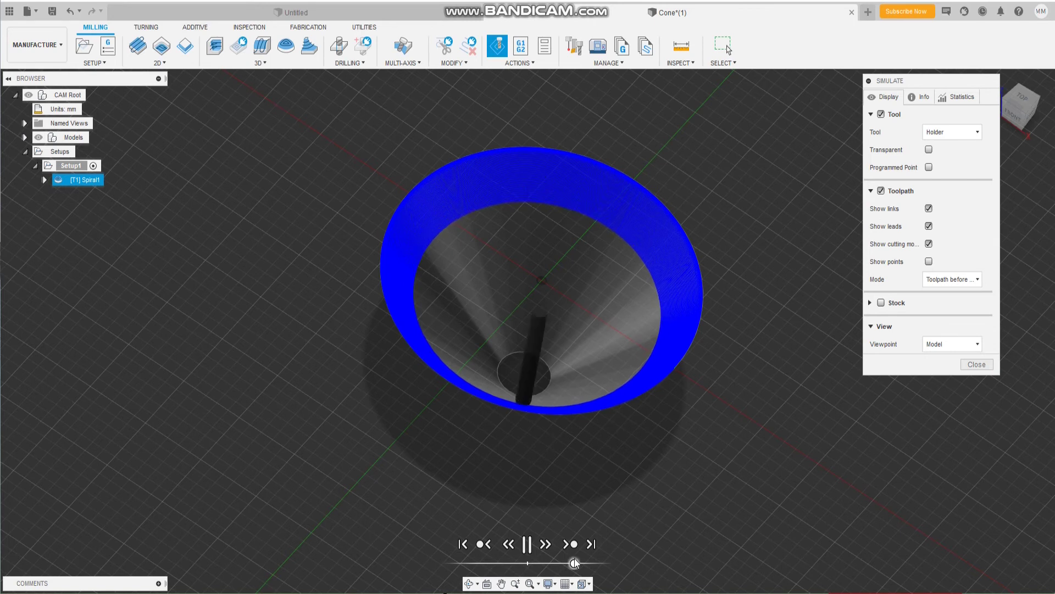
mouse_move(575, 562)
left_mouse_down()
mouse_move(562, 562)
mouse_move(593, 562)
left_mouse_up()
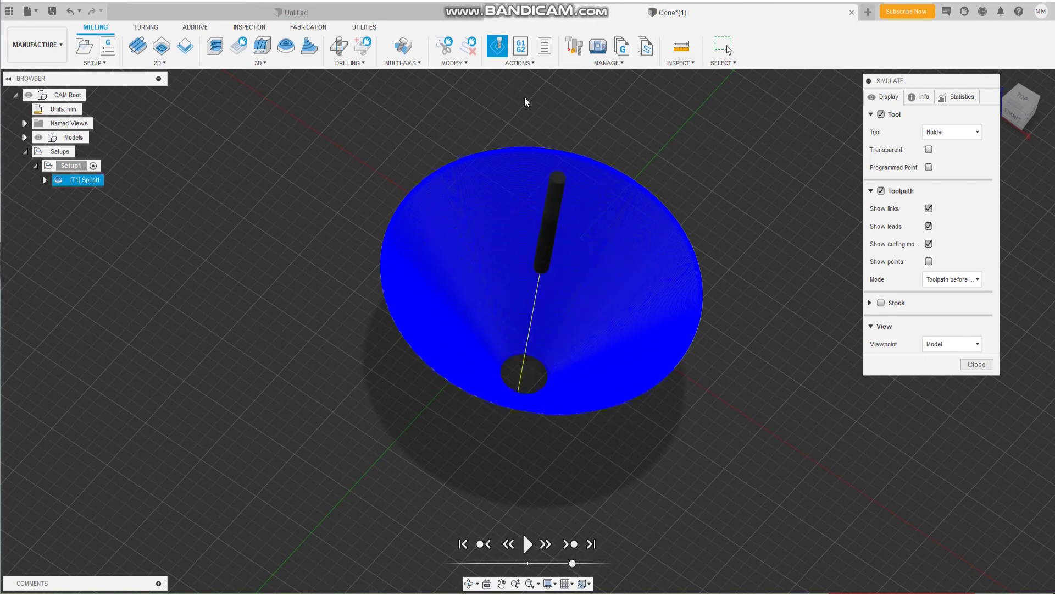
- Open the Post Process settings for Spiral1 and keep the output units as Document unit
left_click(522, 49)
left_click_drag(624, 160, 652, 131)
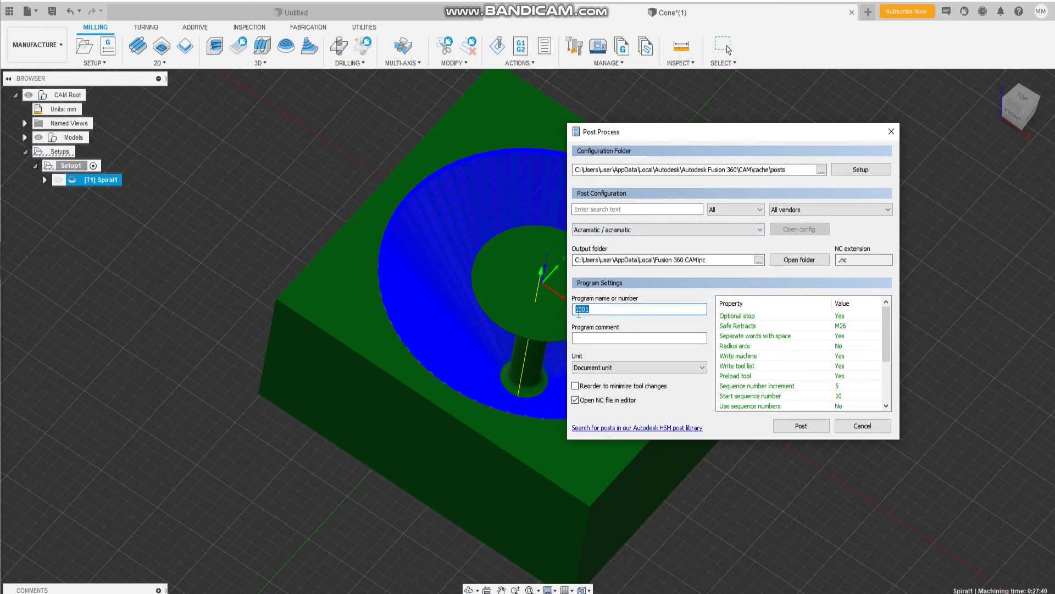
left_click(614, 370)
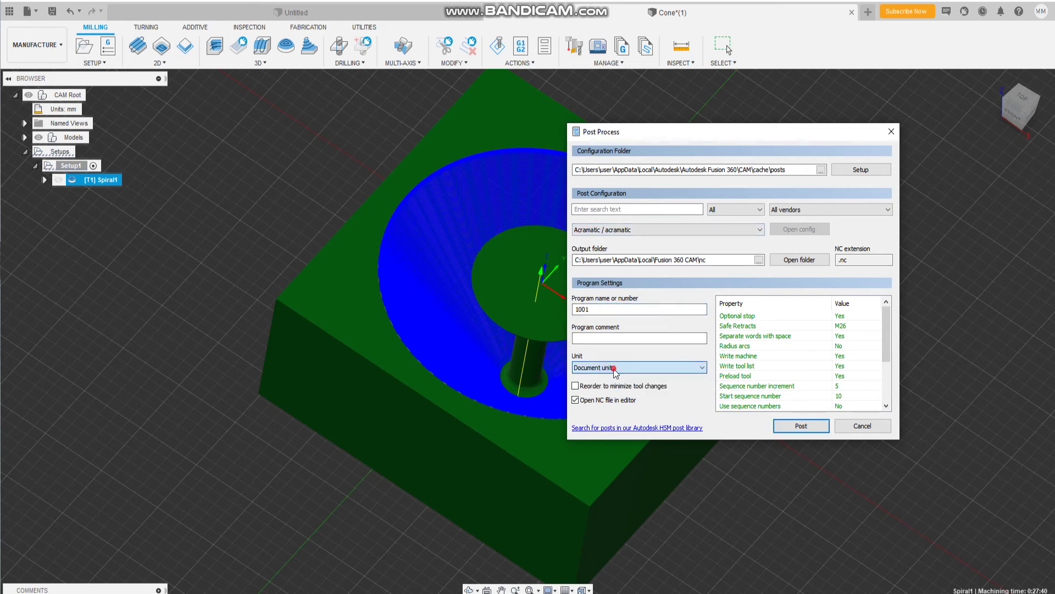
left_click(612, 369)
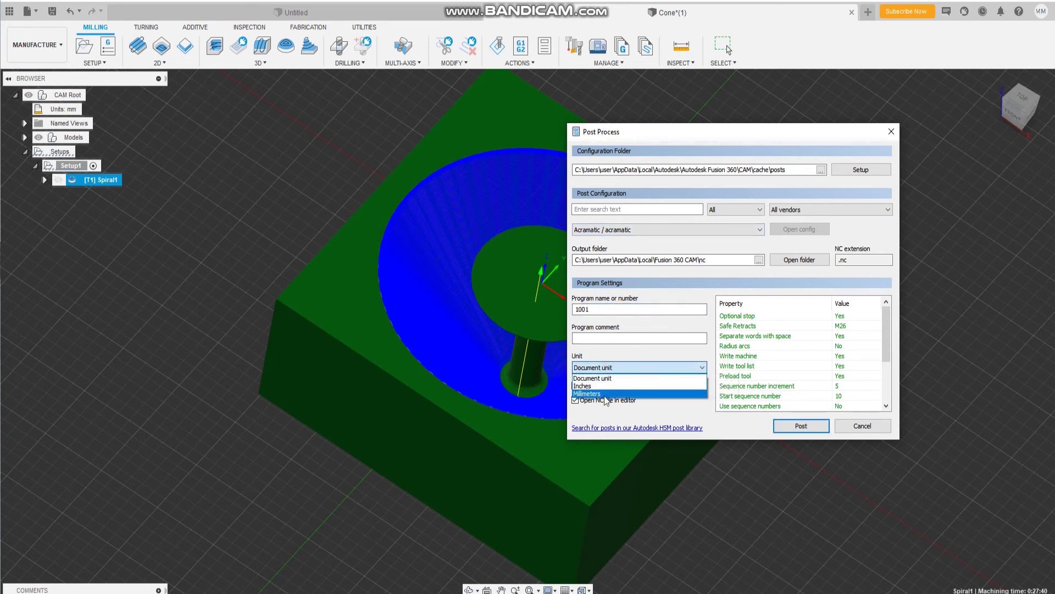
left_click(632, 367)
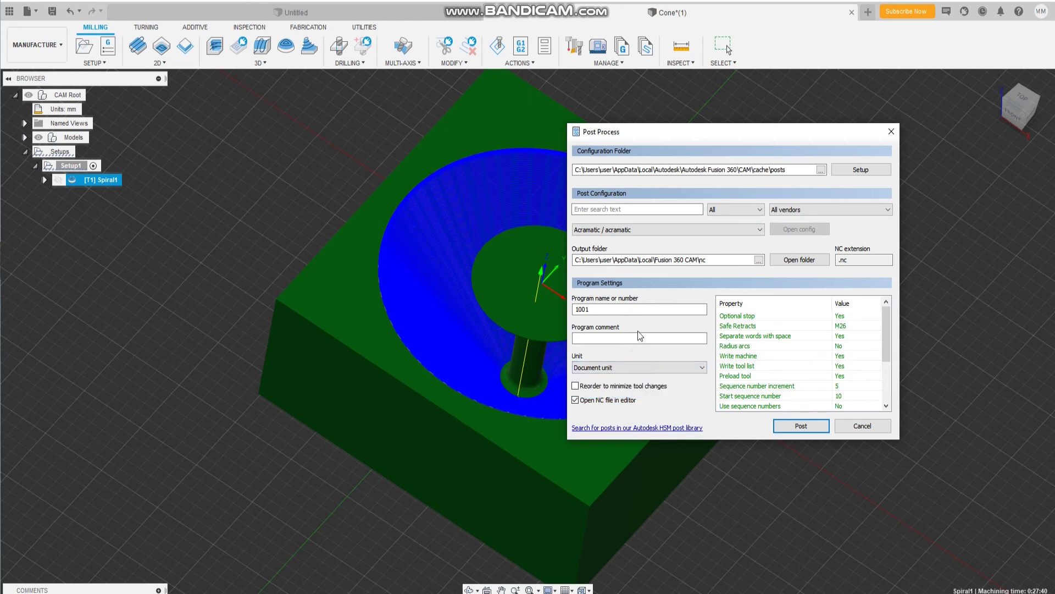
- Set the output folder to the Documents\Toolpath path and post the toolpath
left_click(762, 263)
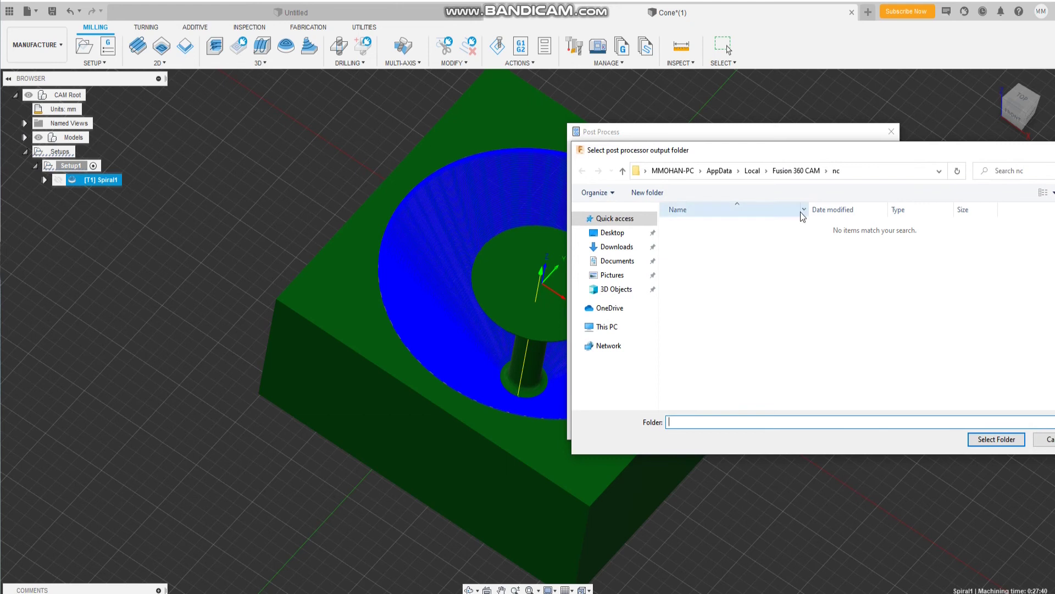
left_click(1043, 442)
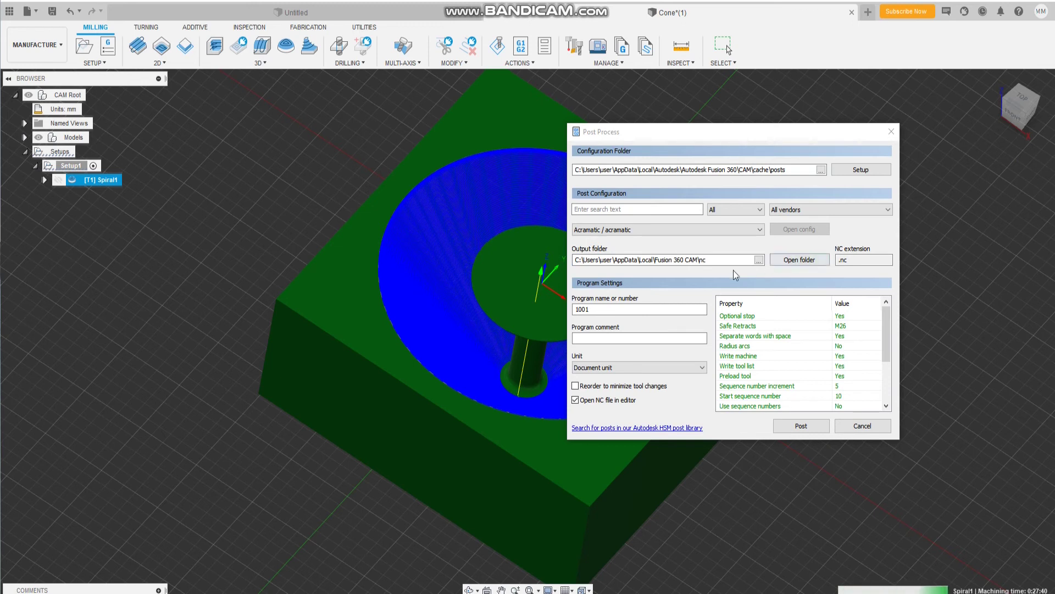
triple_click(714, 262)
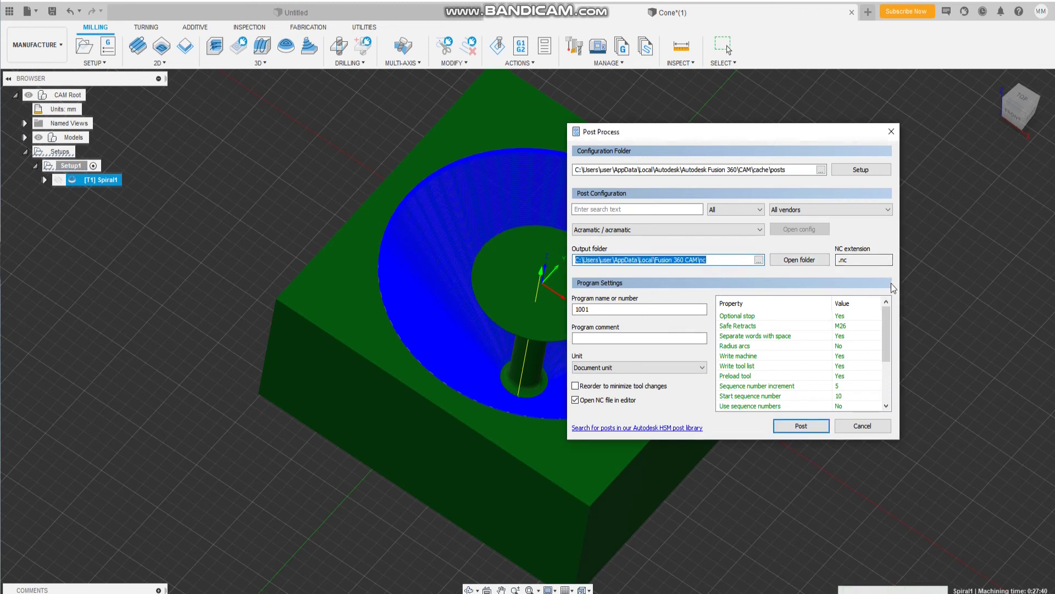
type("C:\\Users\\user\\Documents\\Toolpath")
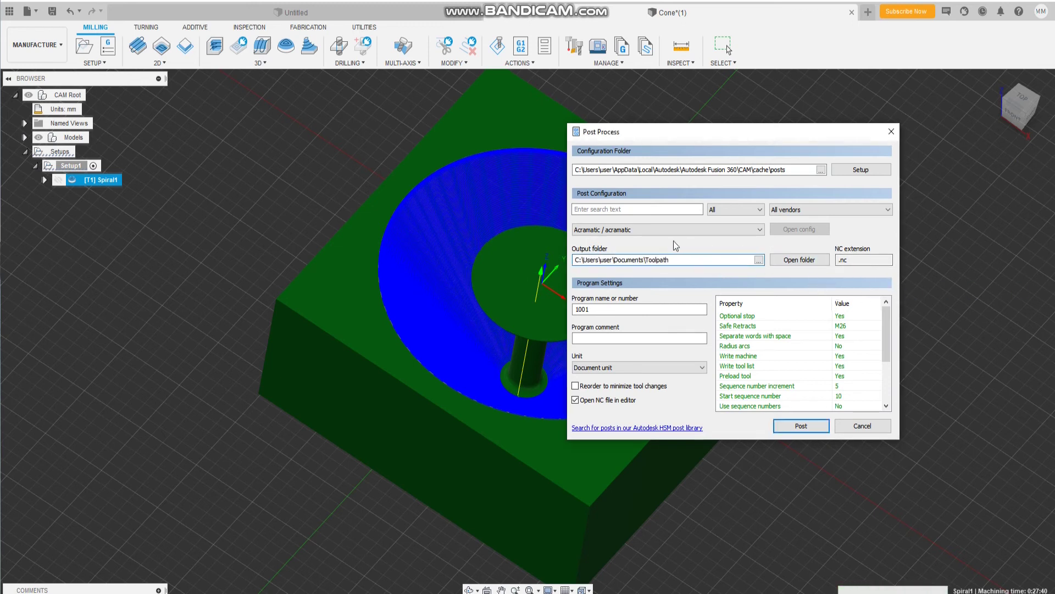
left_click(800, 427)
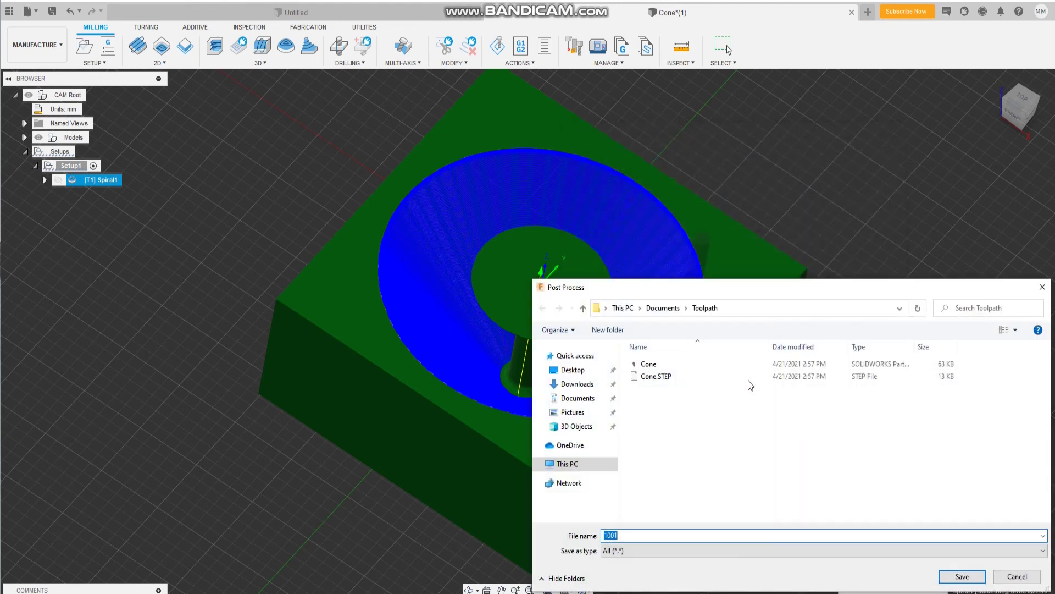
- Save the NC file as 1001 in Toolpath and accept the Visual Studio Code download prompt
left_click_drag(694, 292, 585, 95)
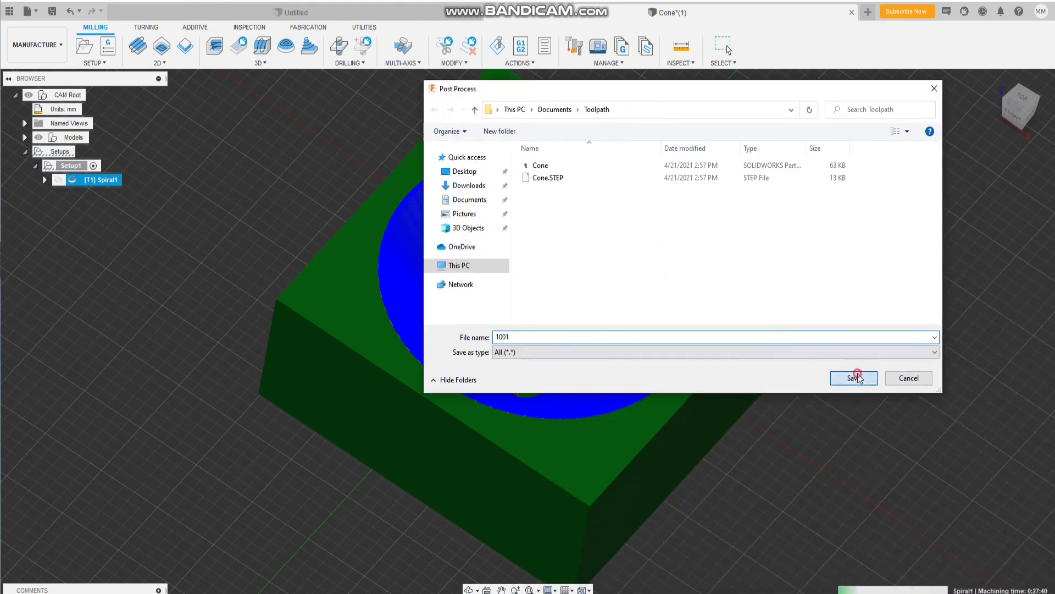
left_click(854, 377)
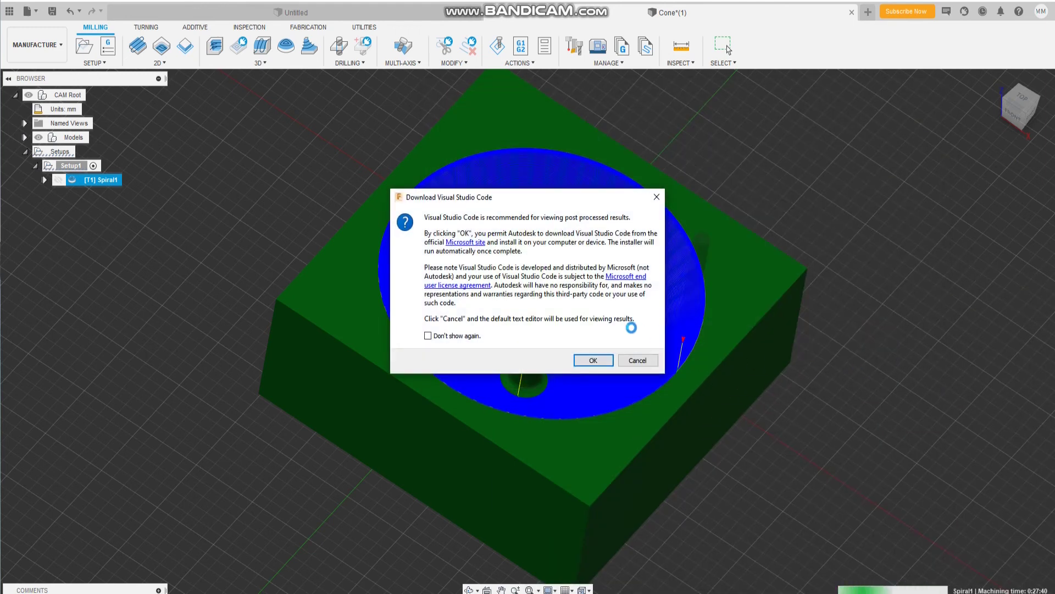
left_click(460, 335)
left_click(593, 358)
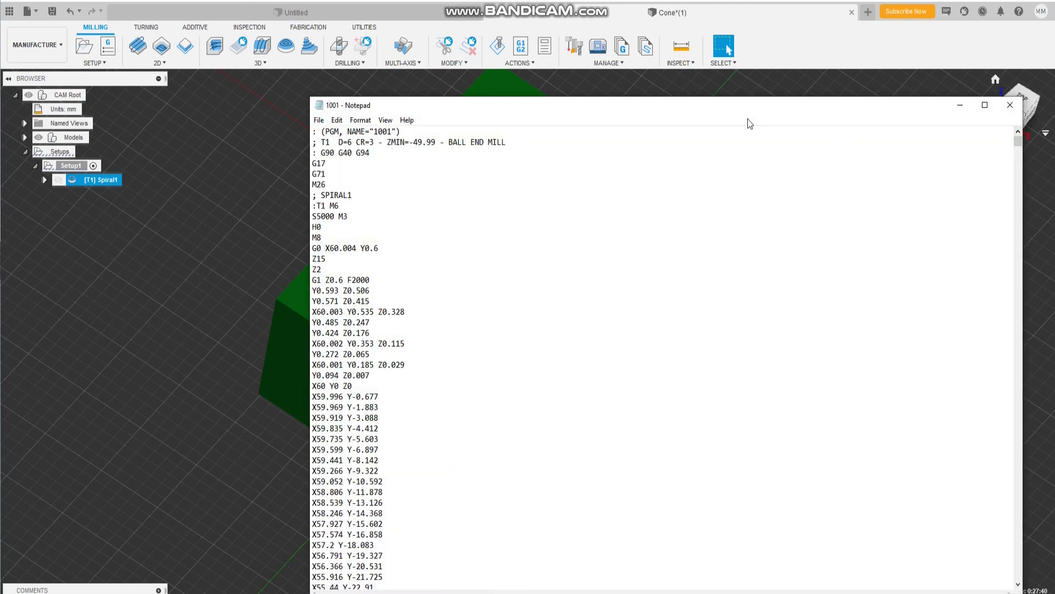
left_click_drag(740, 107, 726, 55)
- Minimize the VS Code installer to reveal the 1001 G-code in Notepad
scroll(667, 250, "down", 6)
scroll(667, 250, "down", 9)
scroll(667, 247, "down", 7)
left_click_drag(1004, 88, 999, 402)
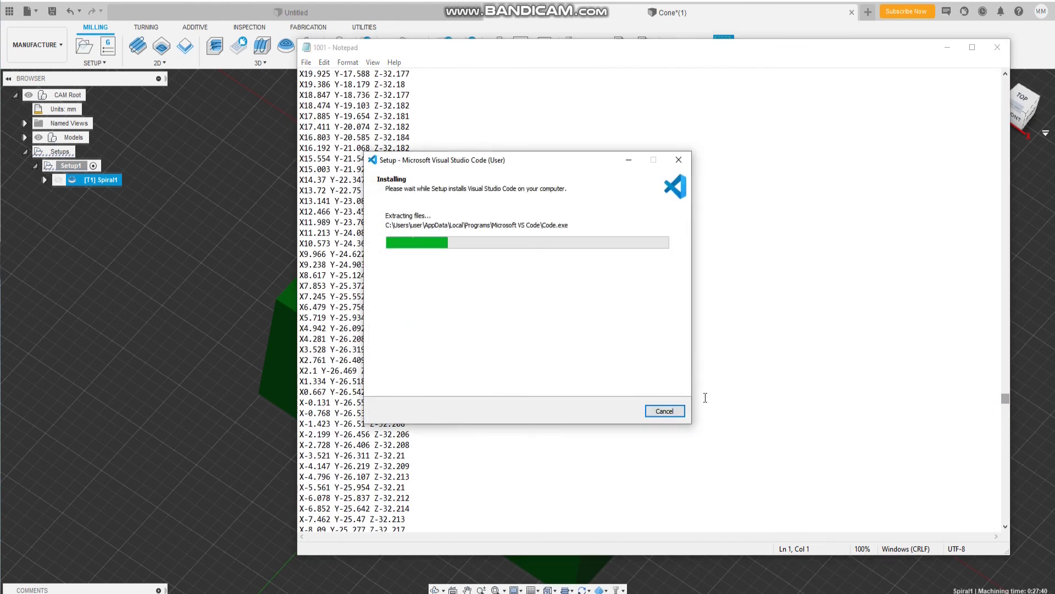
left_click(628, 160)
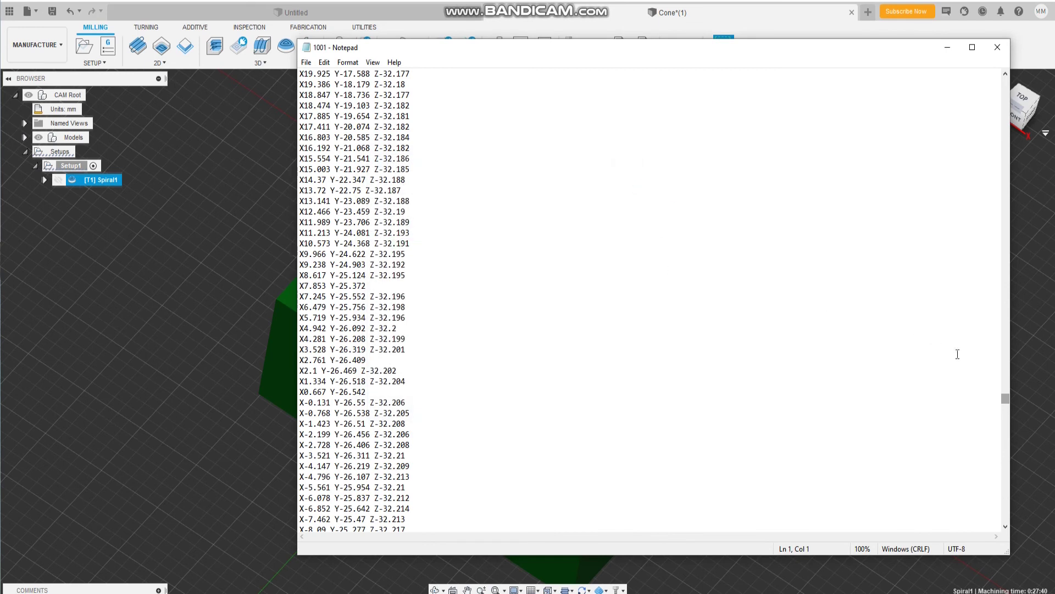
left_click_drag(1006, 403, 967, 62)
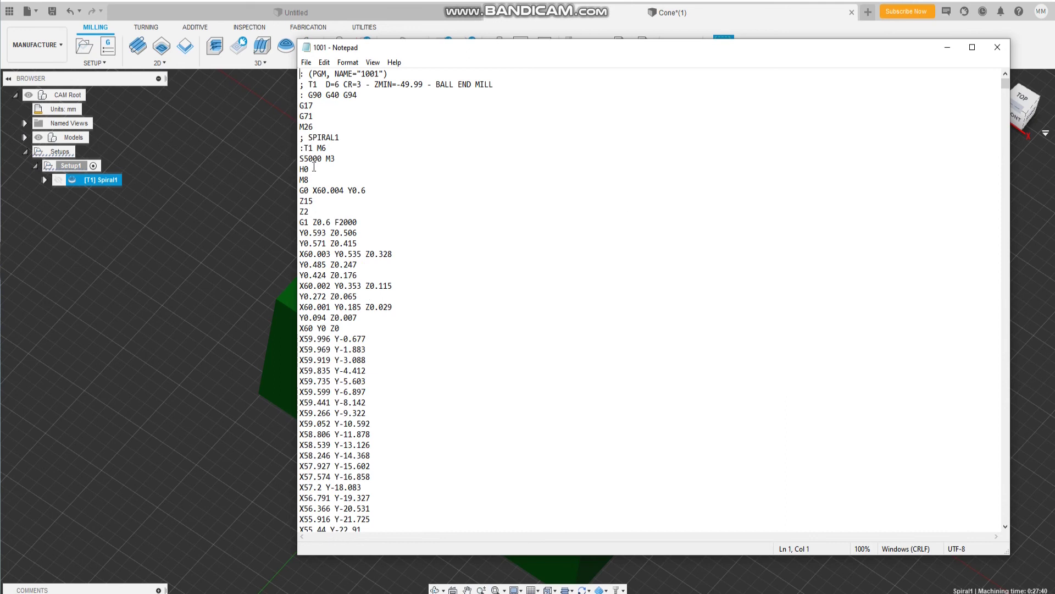
- Delete the header lines from the top through H0 so the program starts at M8
left_click_drag(311, 169, 266, 59)
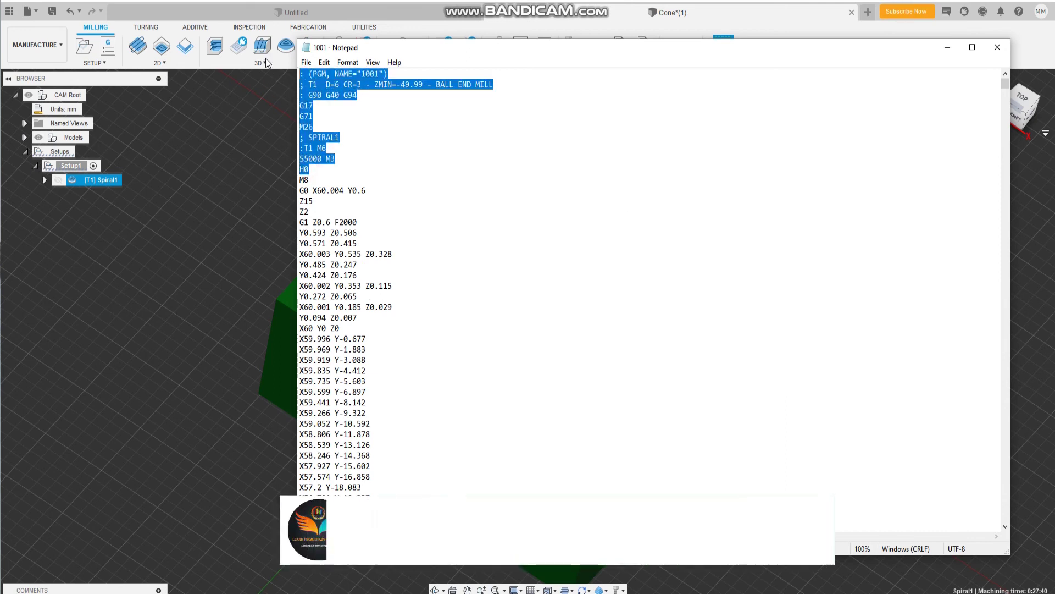
key("Delete")
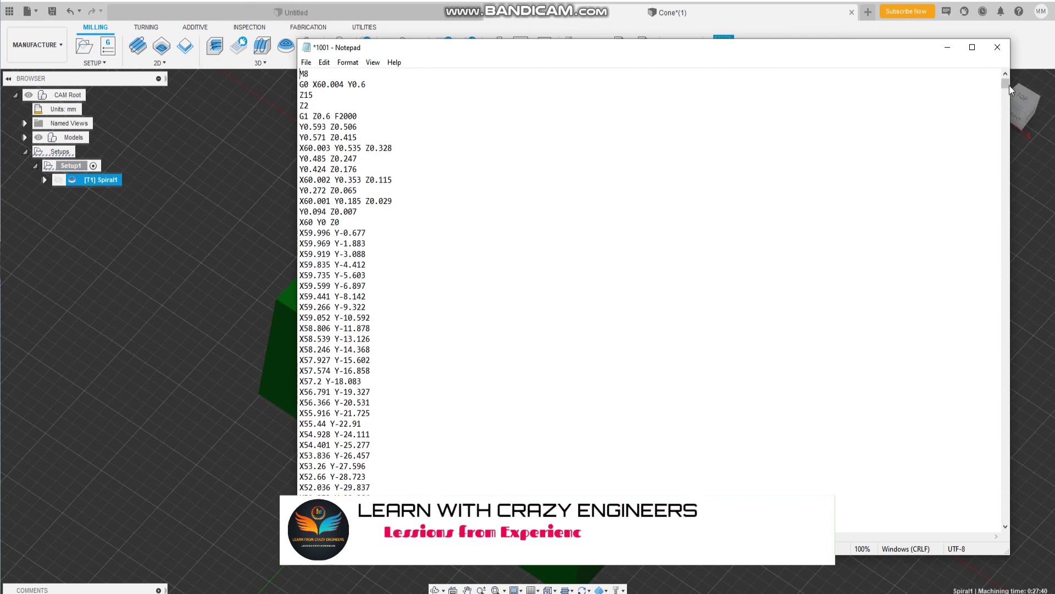
left_click_drag(1006, 84, 969, 526)
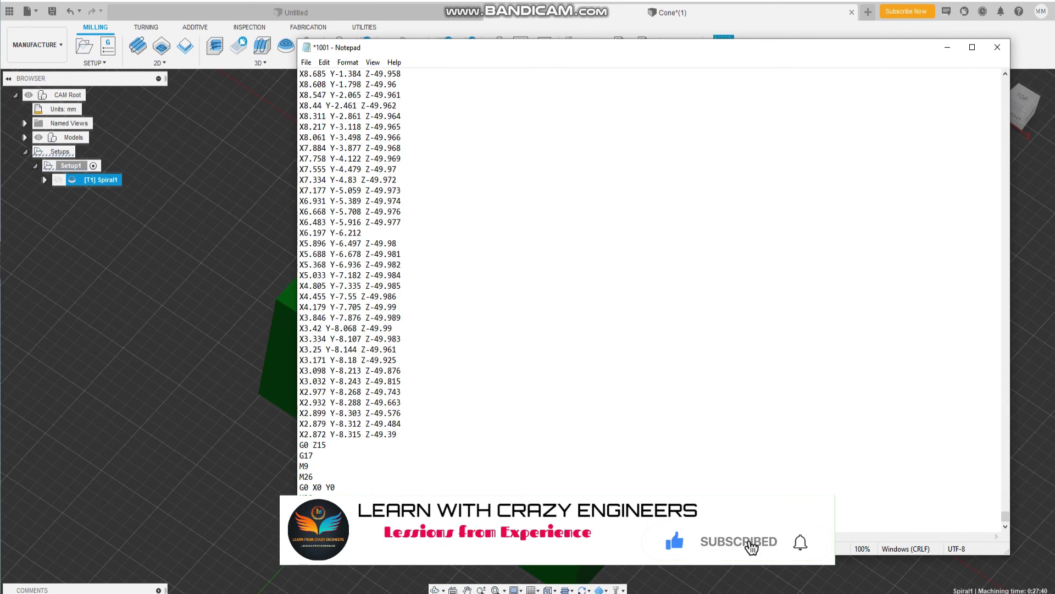
scroll(648, 275, "up", 1)
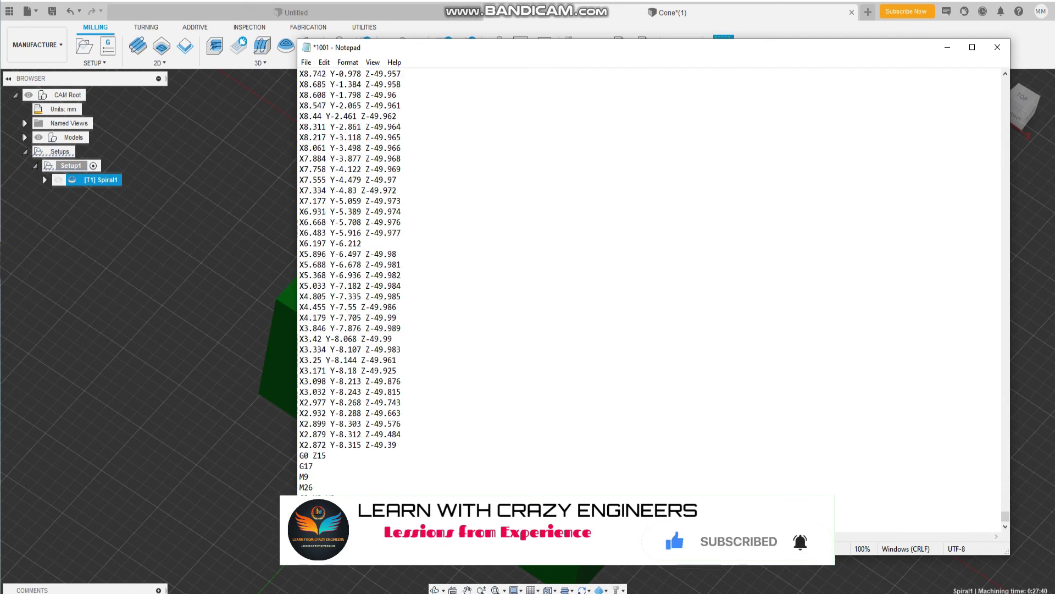
scroll(302, 233, "up", 1)
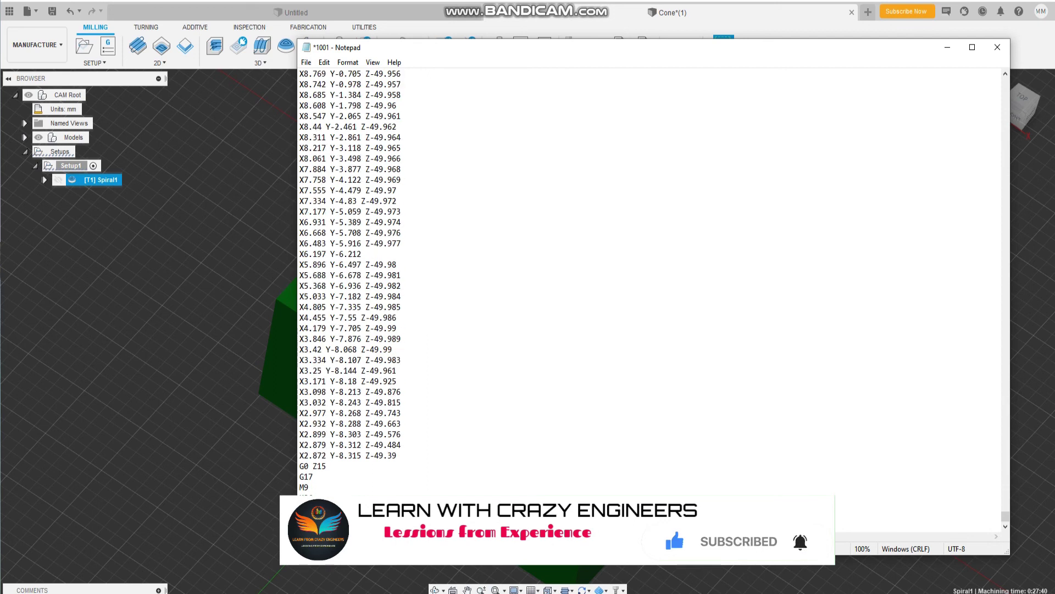
- Save the edited 1001 G-code file and close Notepad
left_click(311, 66)
left_click(323, 117)
scroll(881, 454, "up", 7)
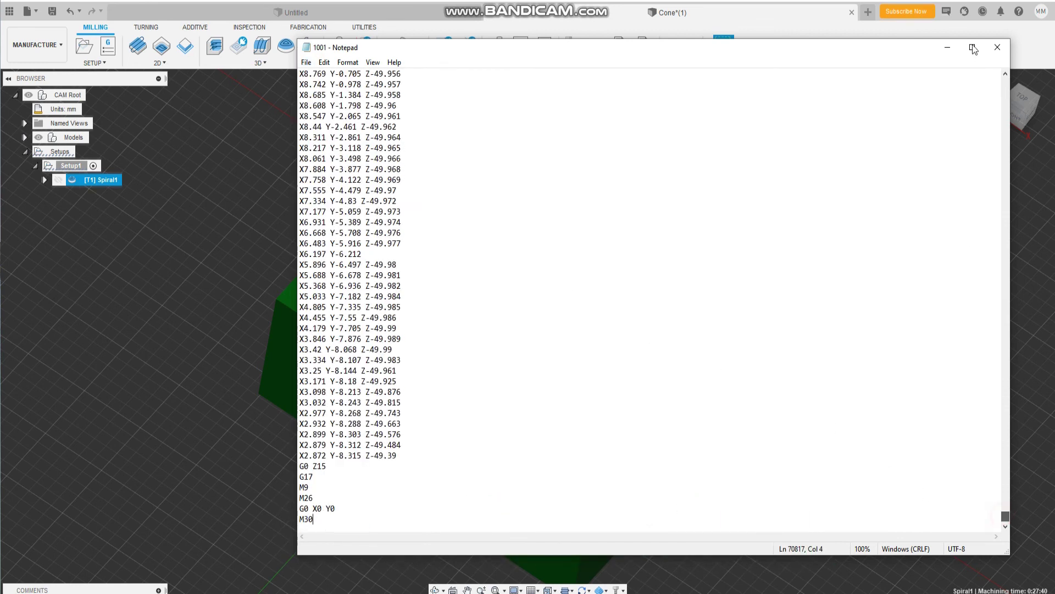
left_click_drag(1006, 521, 983, 85)
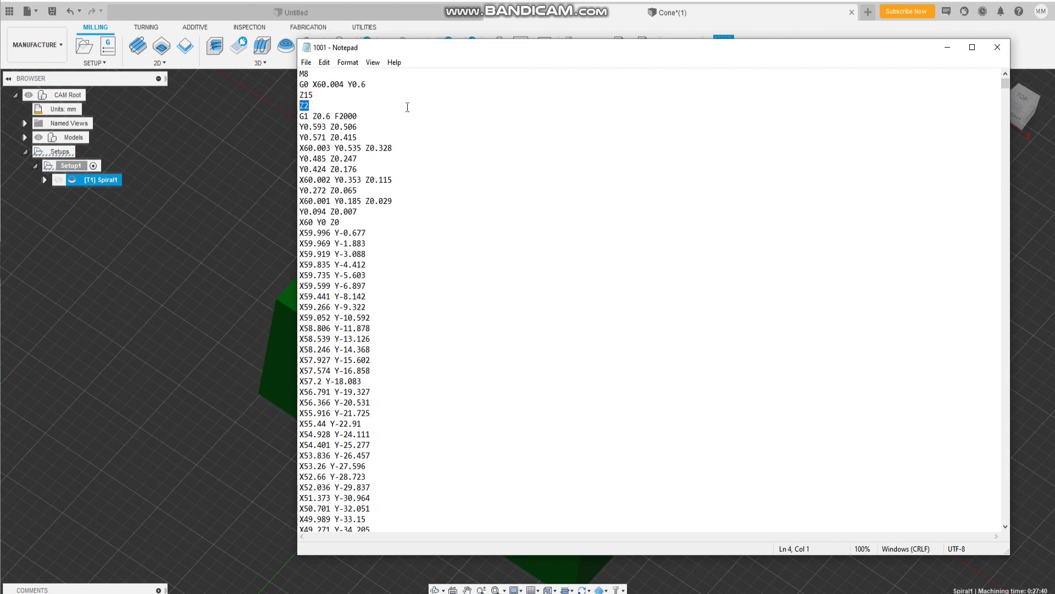
left_click(1009, 52)
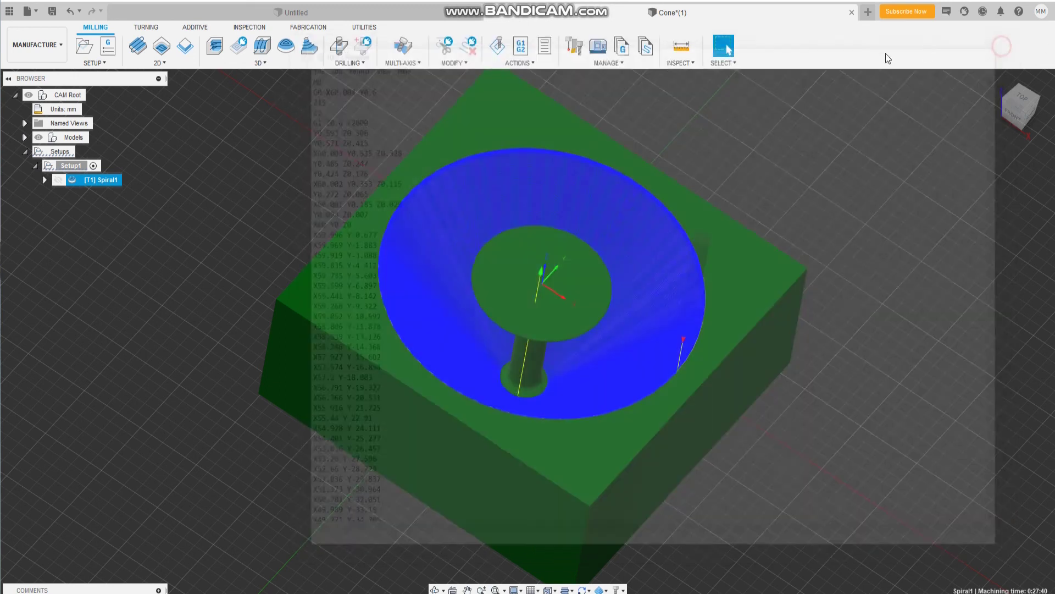
- Post Spiral1 again with program name 1002 and save the NC file in the Toolpath folder
left_click(527, 50)
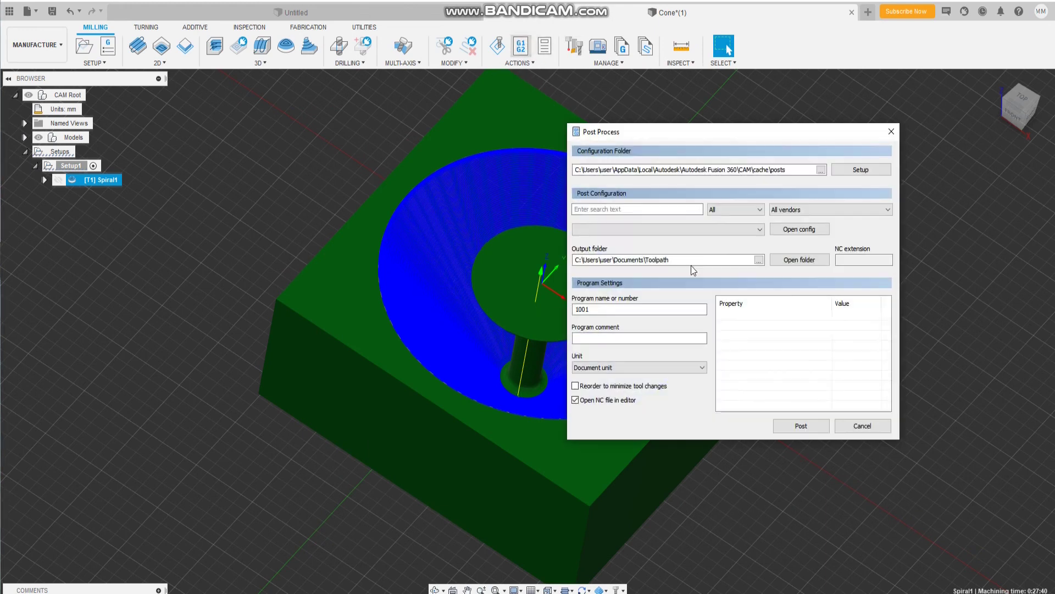
left_click(638, 310)
type("1002")
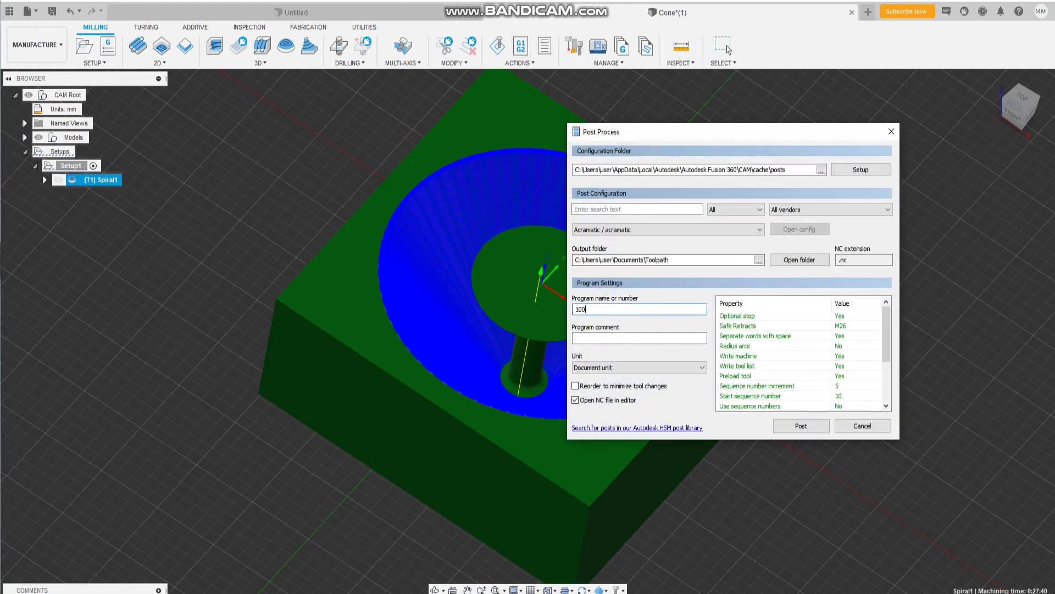
left_click(802, 426)
left_click(434, 299)
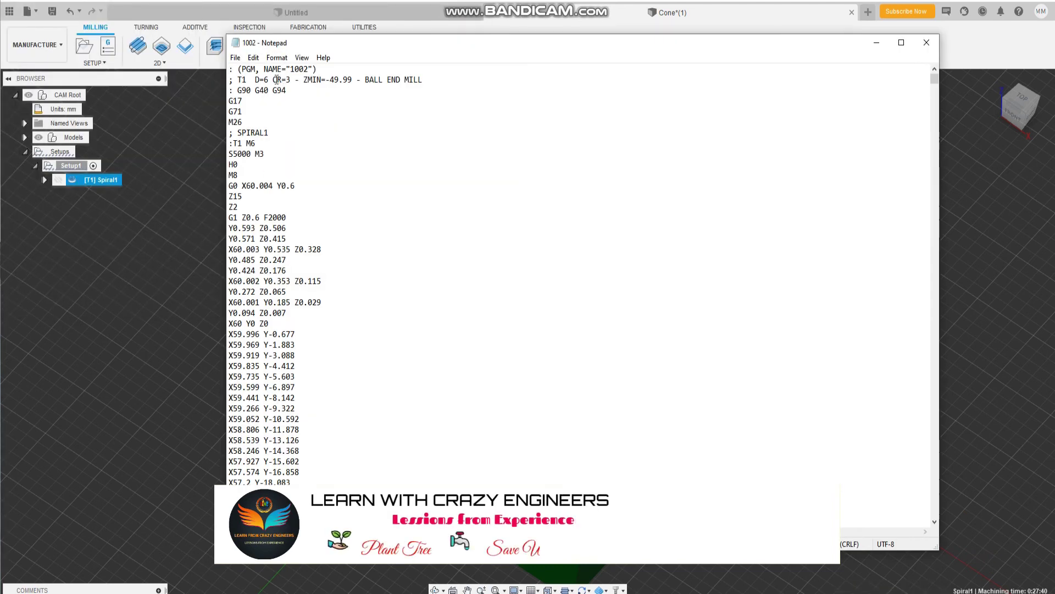
left_click_drag(273, 81, 260, 80)
left_click(337, 110)
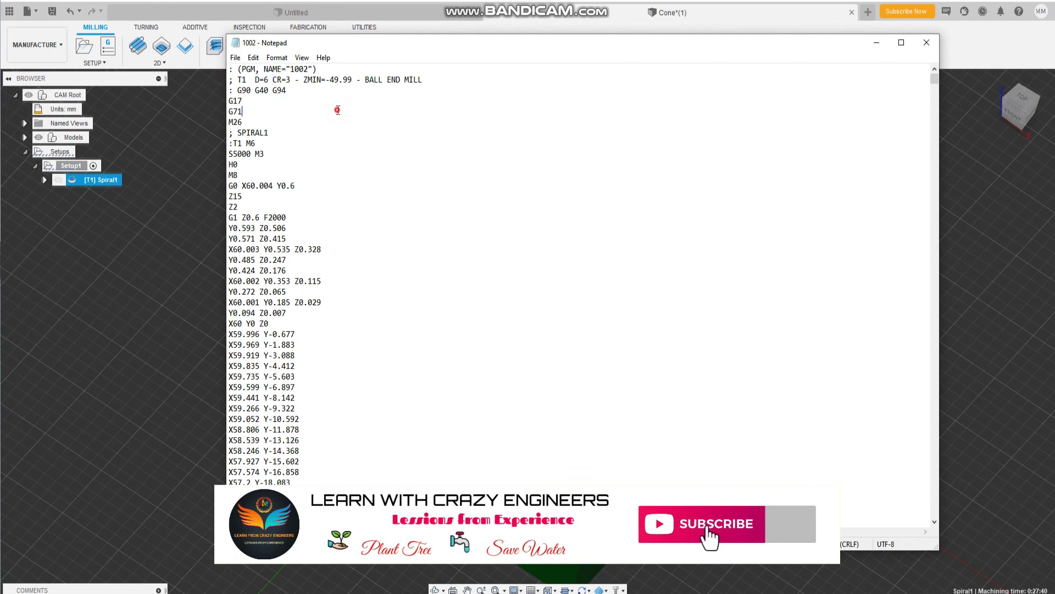
double_click(261, 132)
left_click(238, 154)
left_click_drag(252, 154, 233, 154)
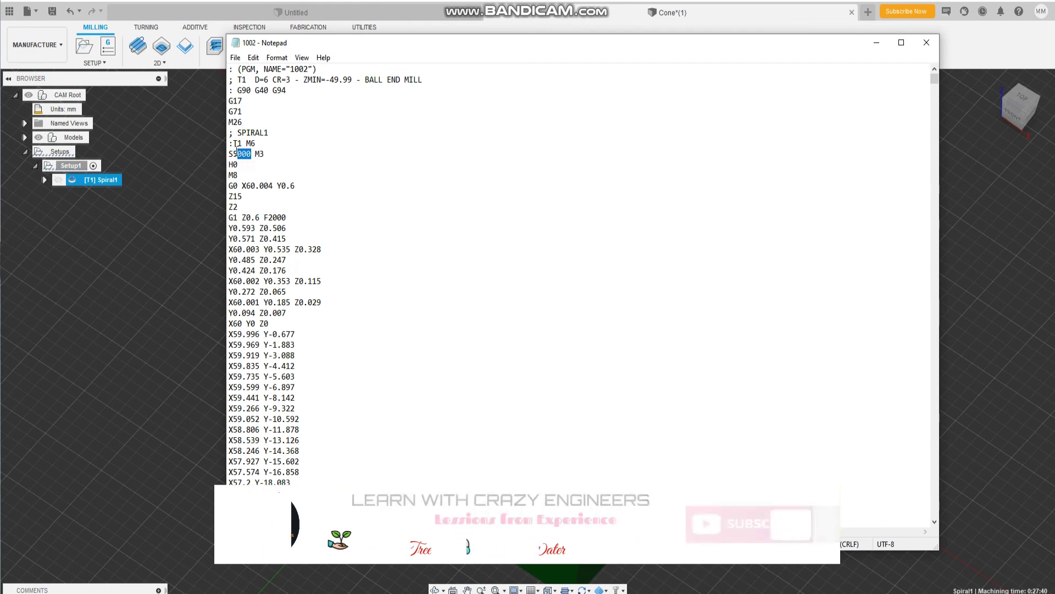